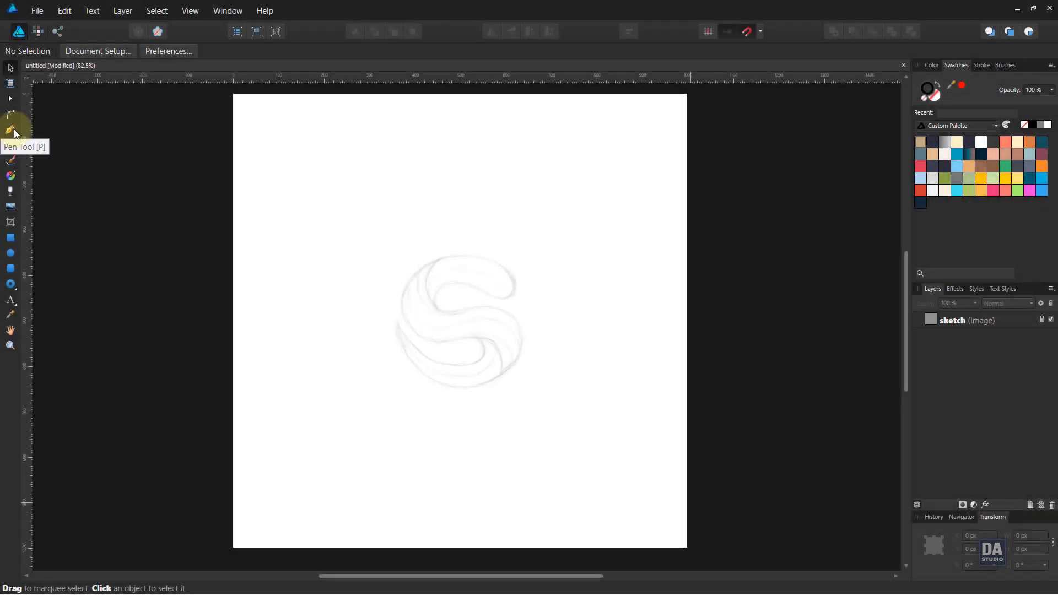
With the Pen tool, trace straight segments over the sketched S from its lower-left tail tip via the base and upper counter to the upper terminal
left_click(14, 131)
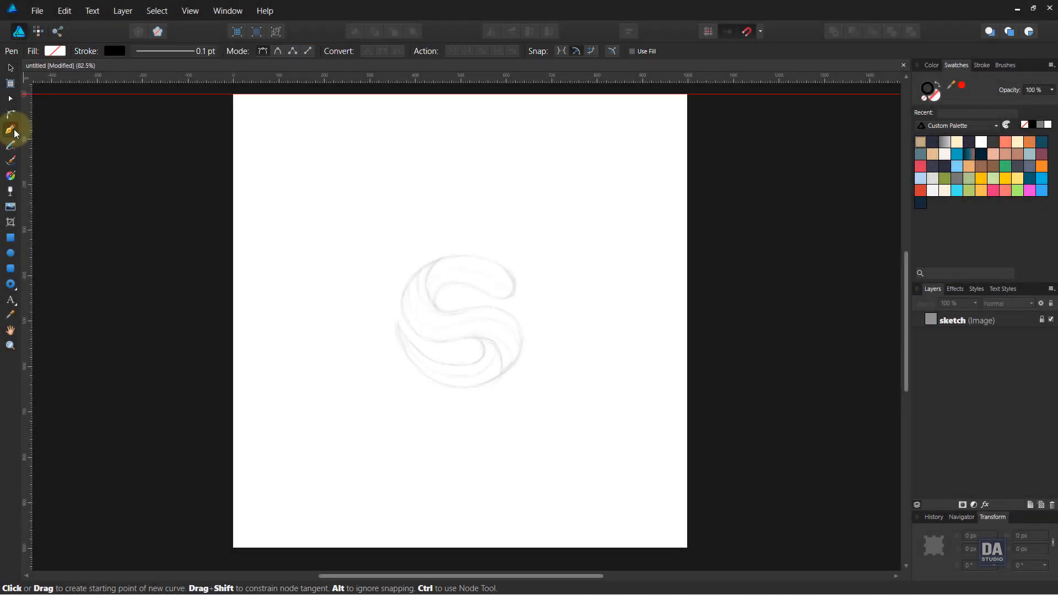
scroll(494, 320, "up", 1)
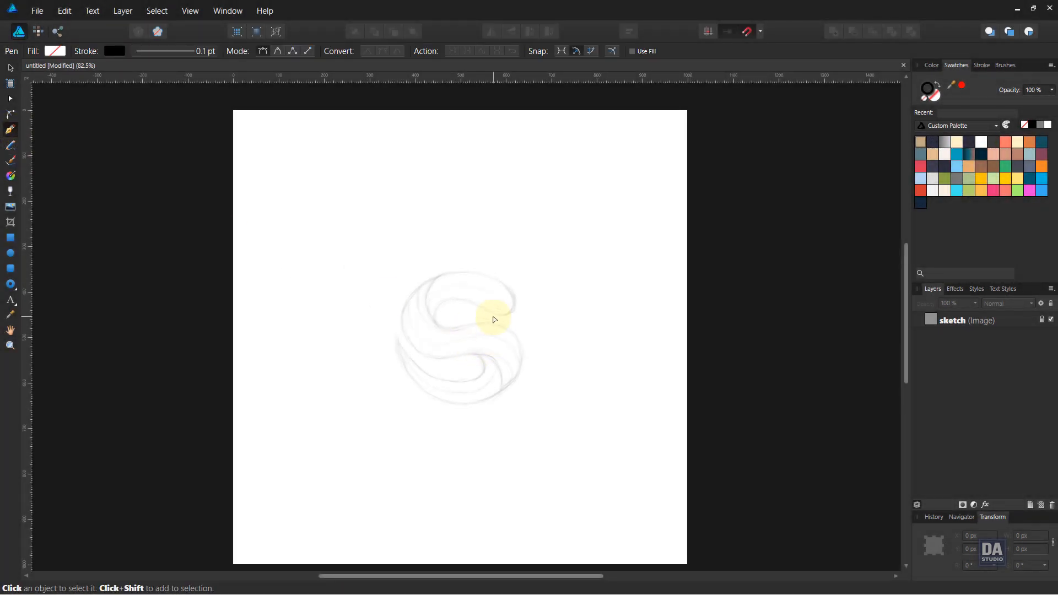
scroll(489, 360, "down", 1)
scroll(484, 331, "up", 5)
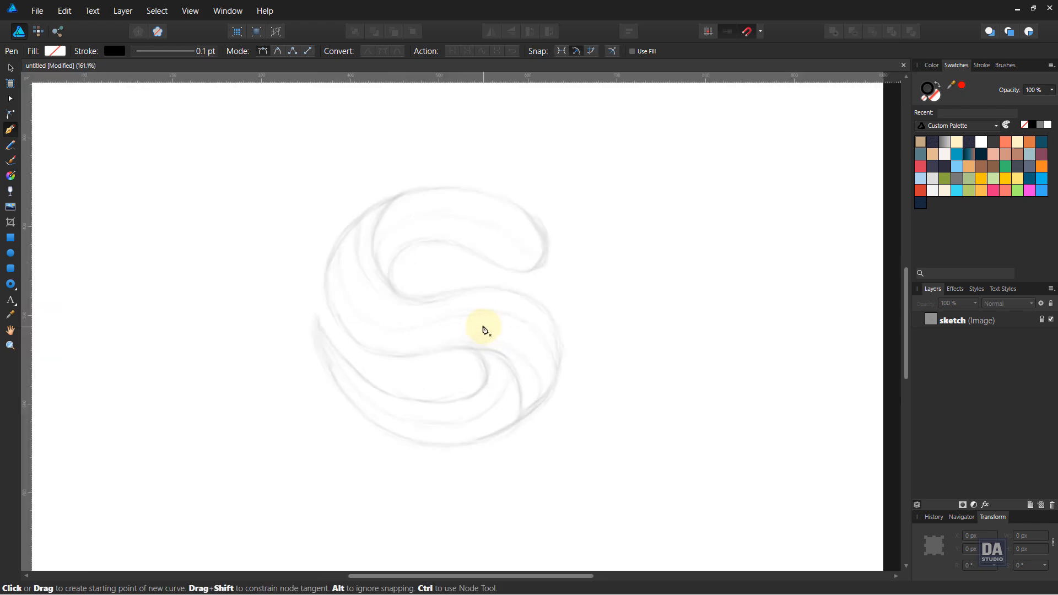
mouse_move(470, 307)
left_mouse_down()
mouse_move(481, 316)
mouse_move(469, 317)
left_mouse_up()
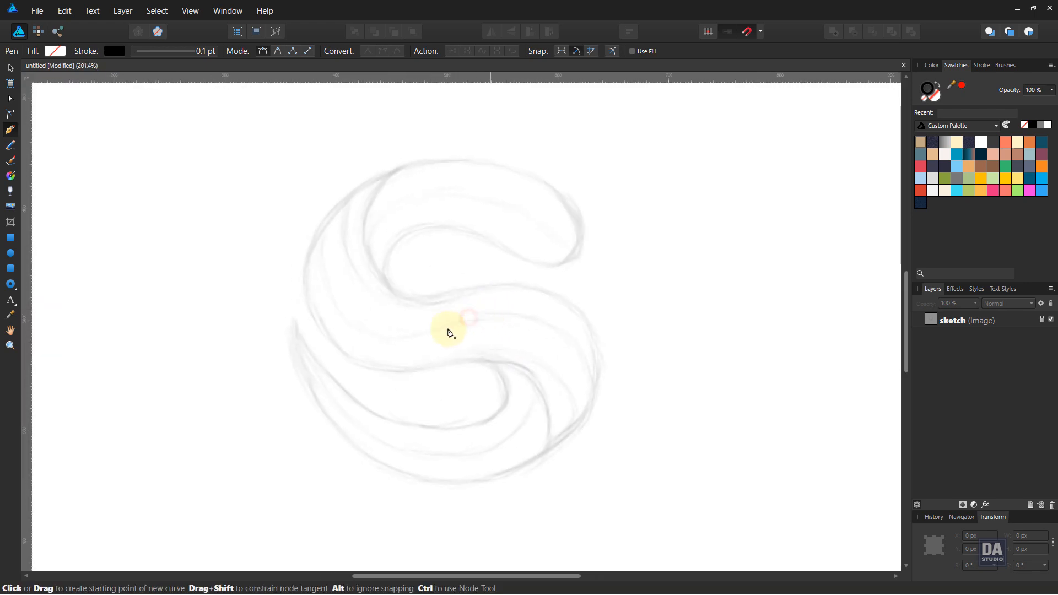
left_click(288, 320)
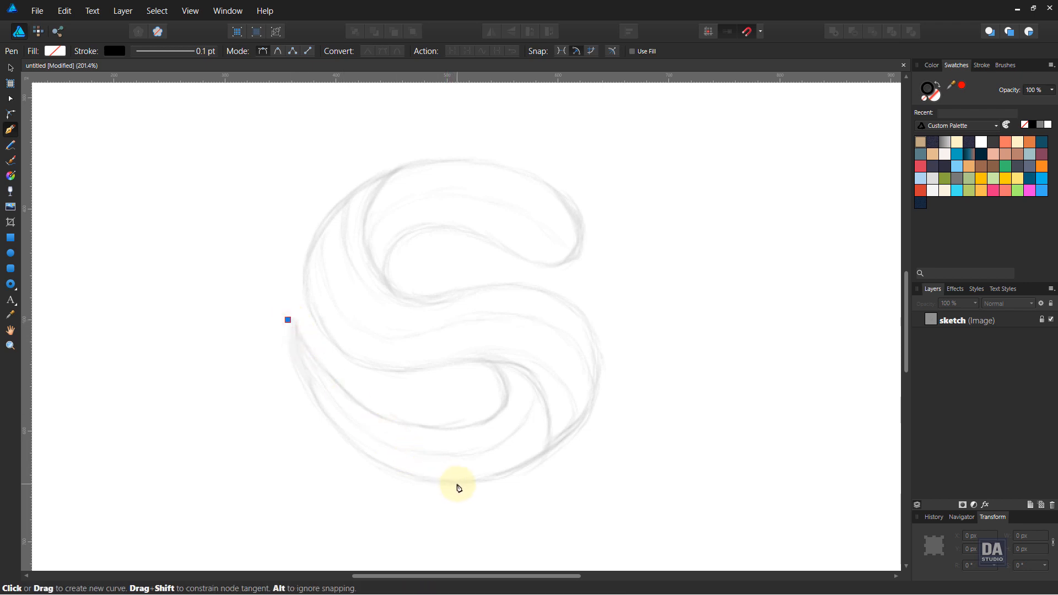
left_click(474, 483)
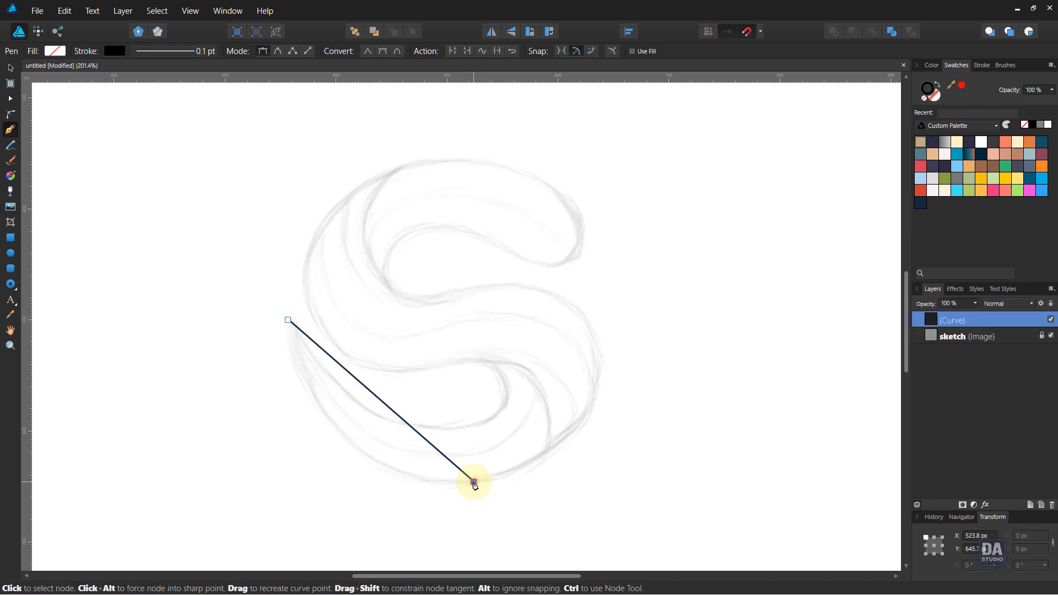
left_click(559, 295)
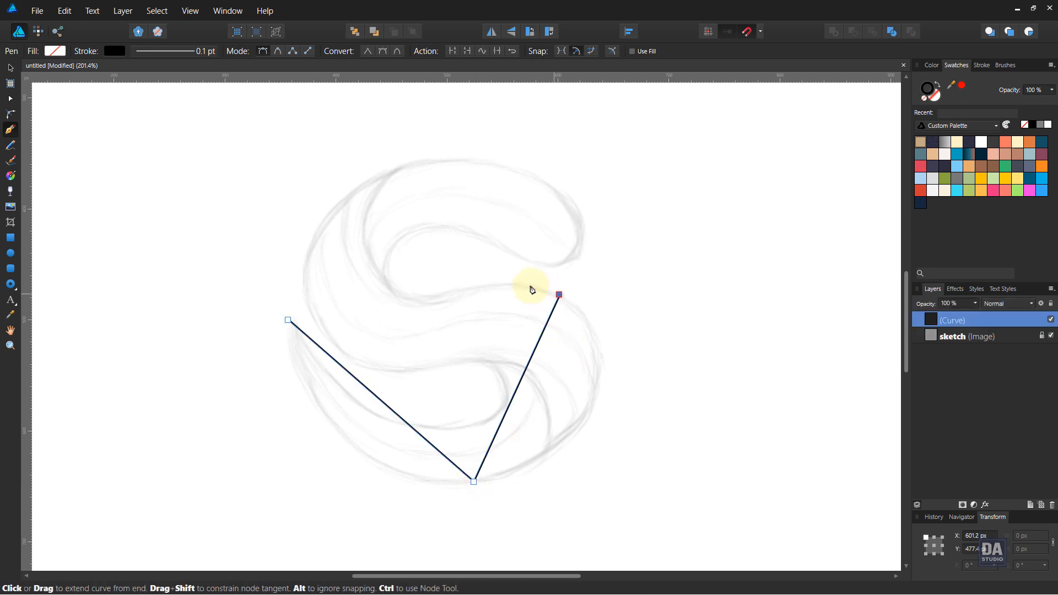
left_click(482, 286)
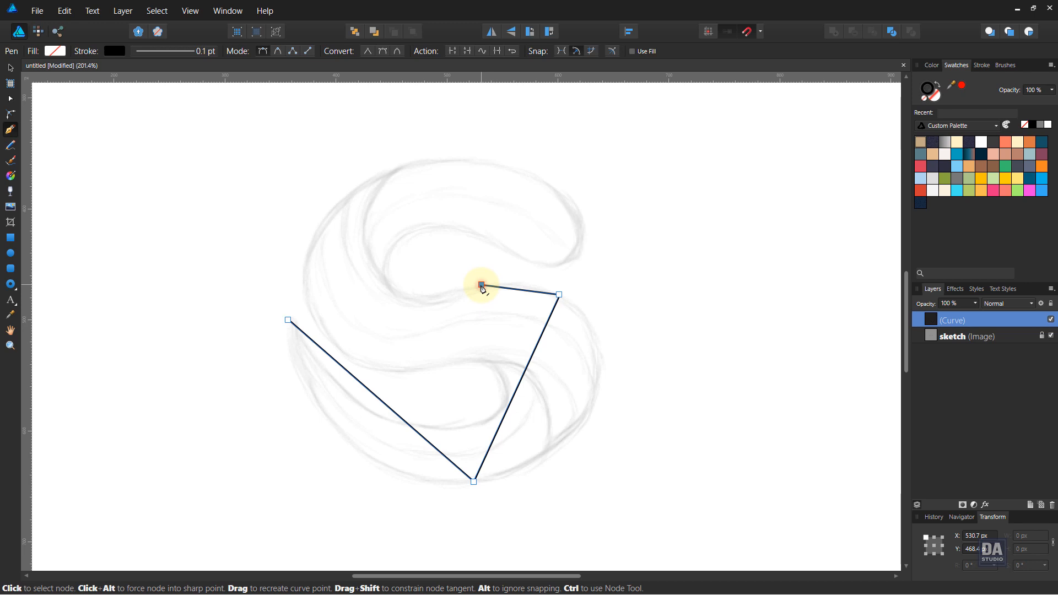
left_click(385, 278)
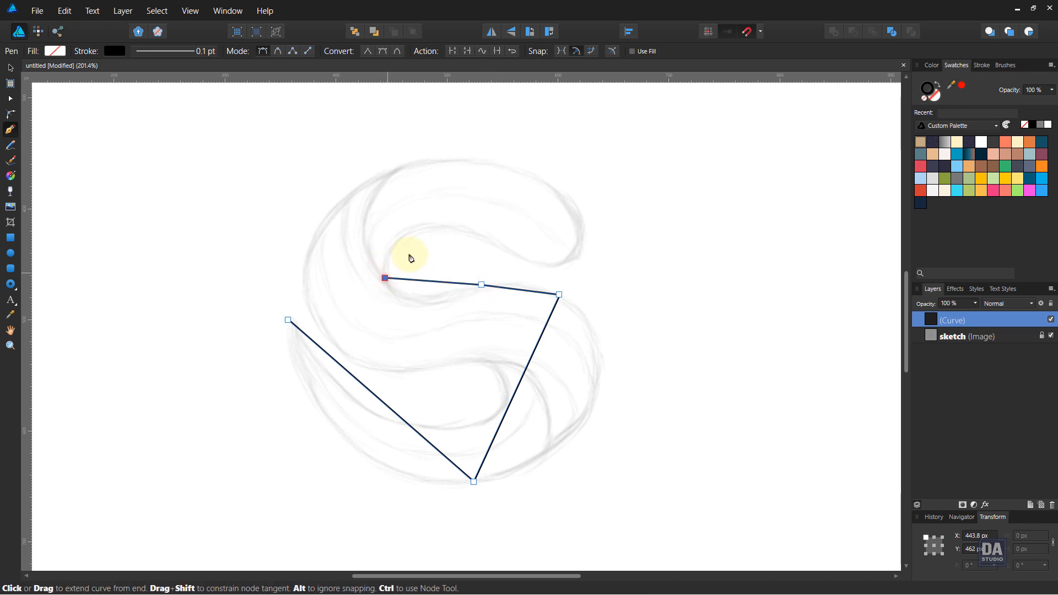
left_click(462, 229)
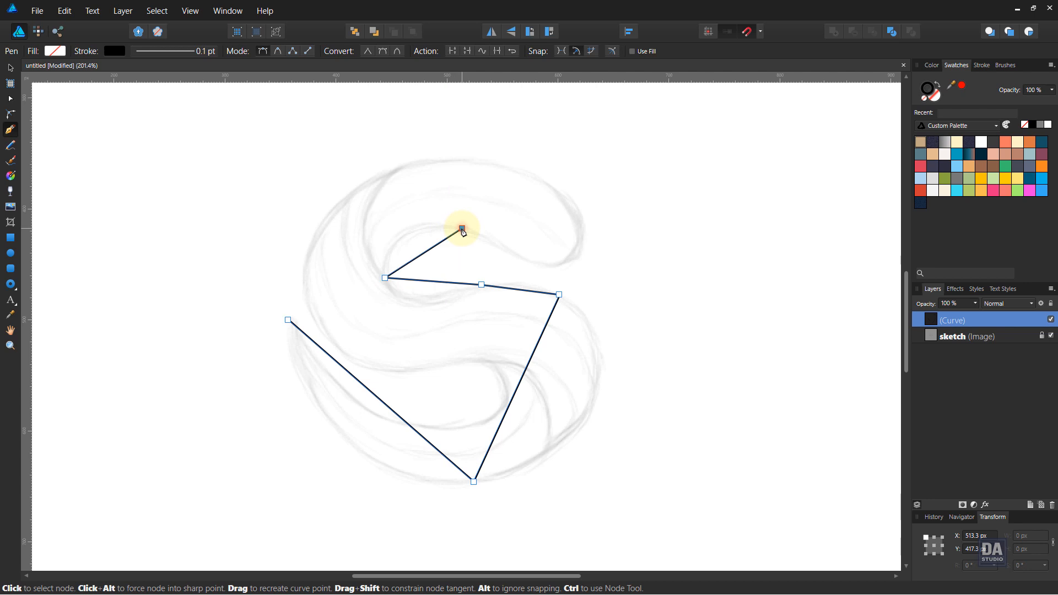
left_click(572, 258)
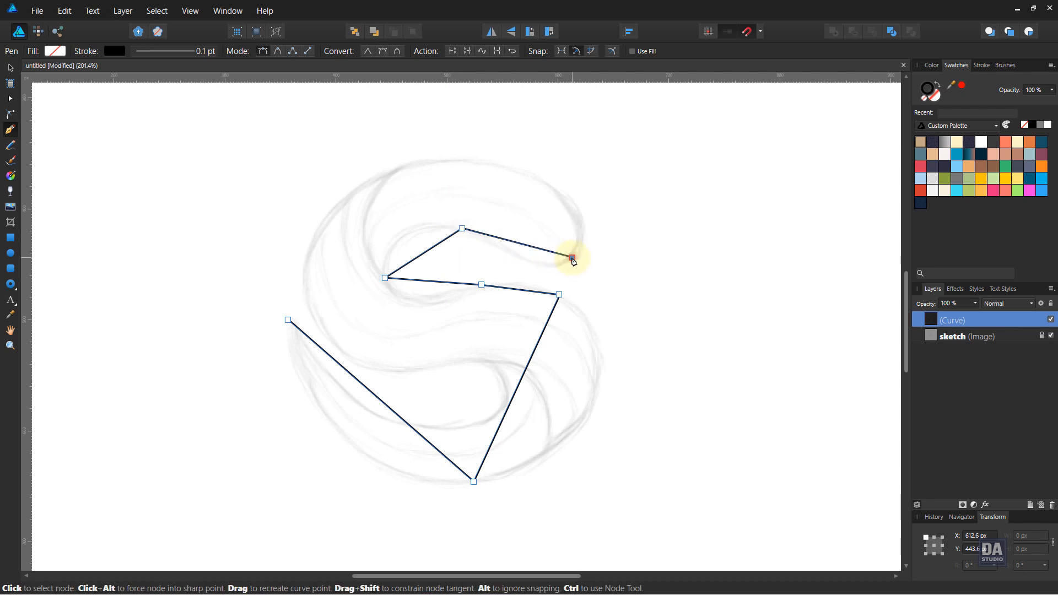
Continue the path over the S's top, down its outer left side and around the lower counter, closing it at the tail tip
left_click(473, 161)
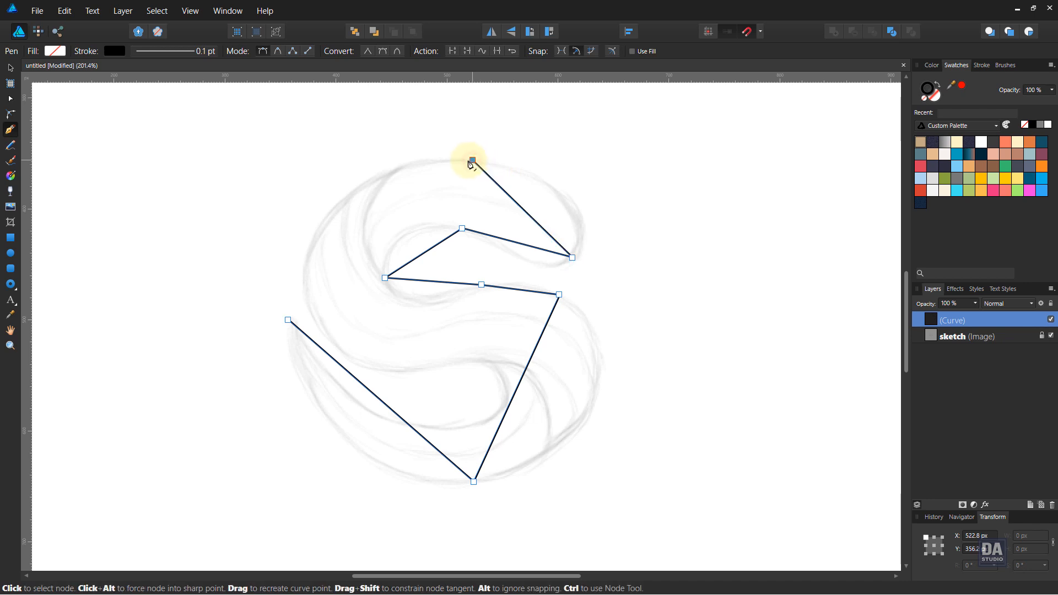
left_click(307, 298)
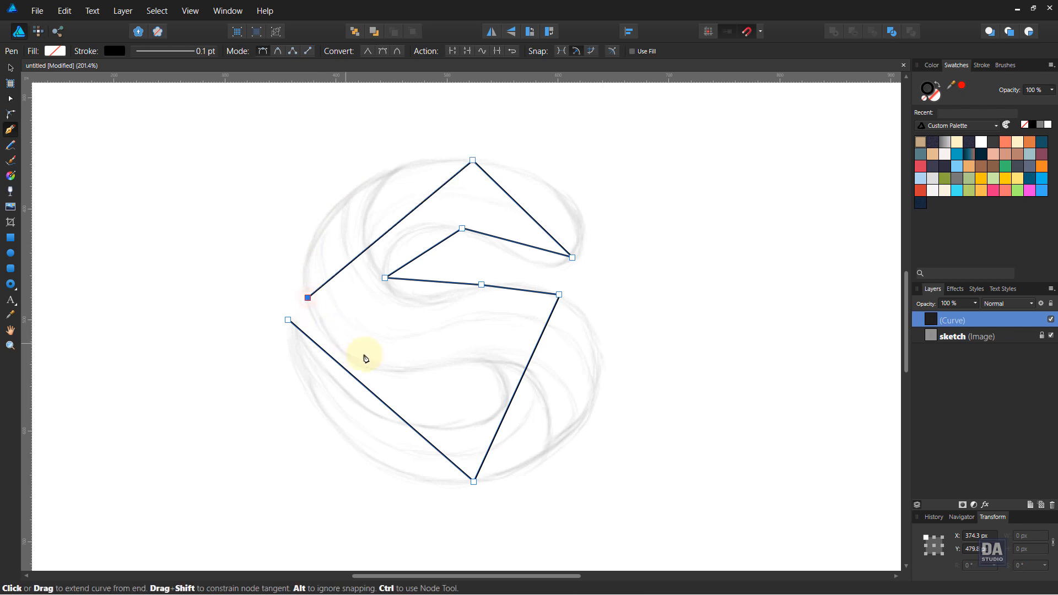
left_click(420, 369)
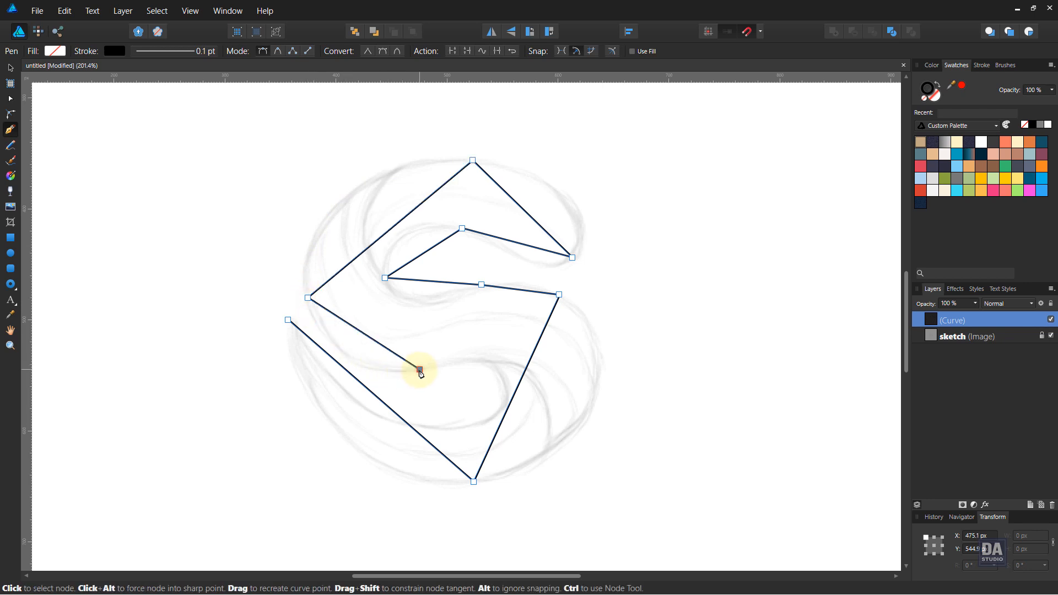
left_click(492, 362)
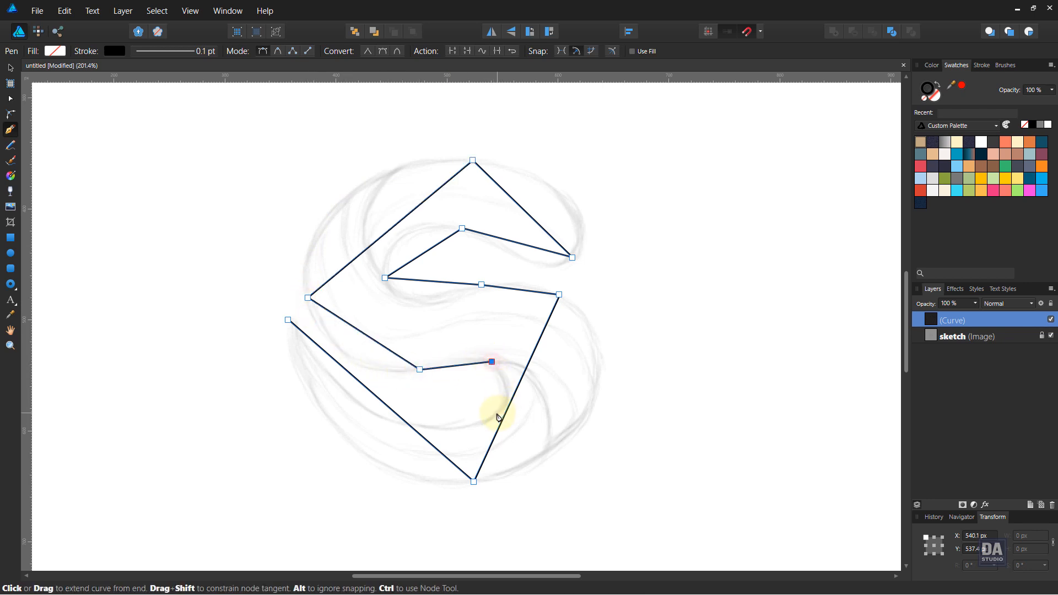
left_click(469, 428)
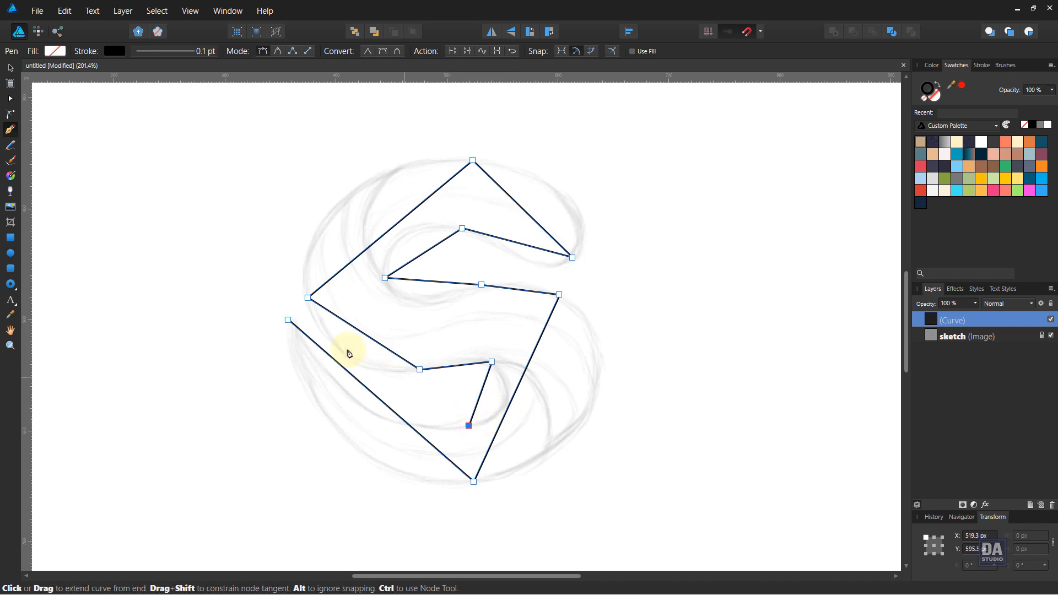
left_click(288, 320)
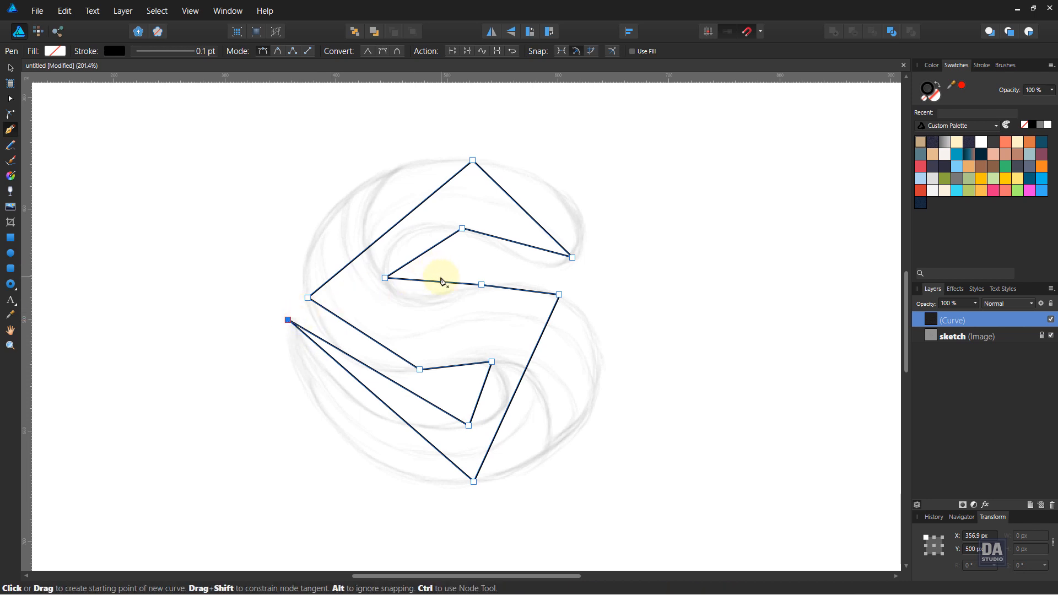
Select all the path's nodes with the Node tool and bend the base, right bowl and mid-stroke upper edge segments to match the sketch
scroll(441, 278, "up", 1)
key("space")
left_click_drag(468, 371, 470, 365)
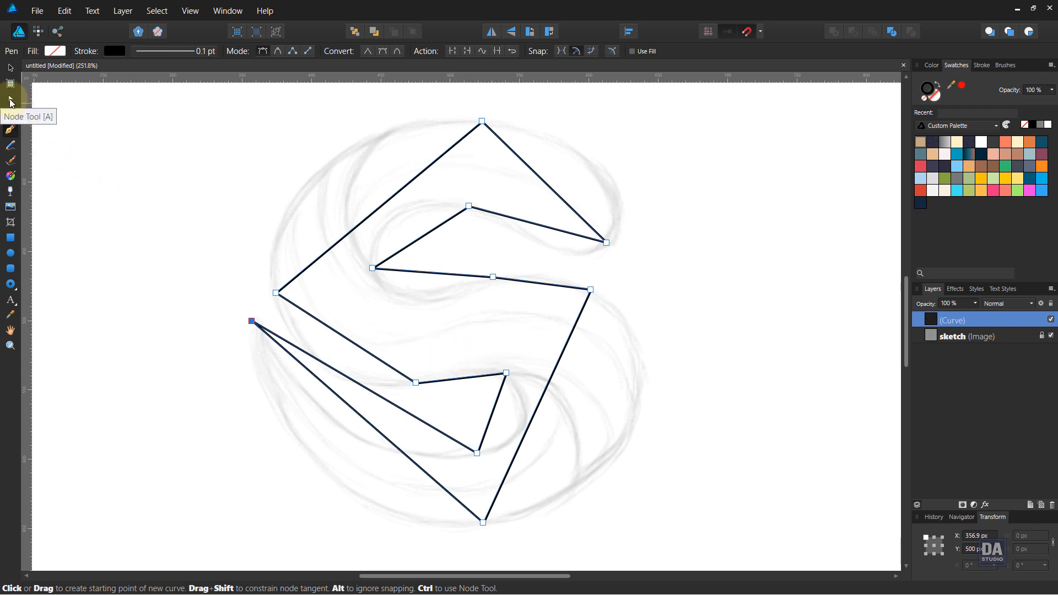
left_click(11, 101)
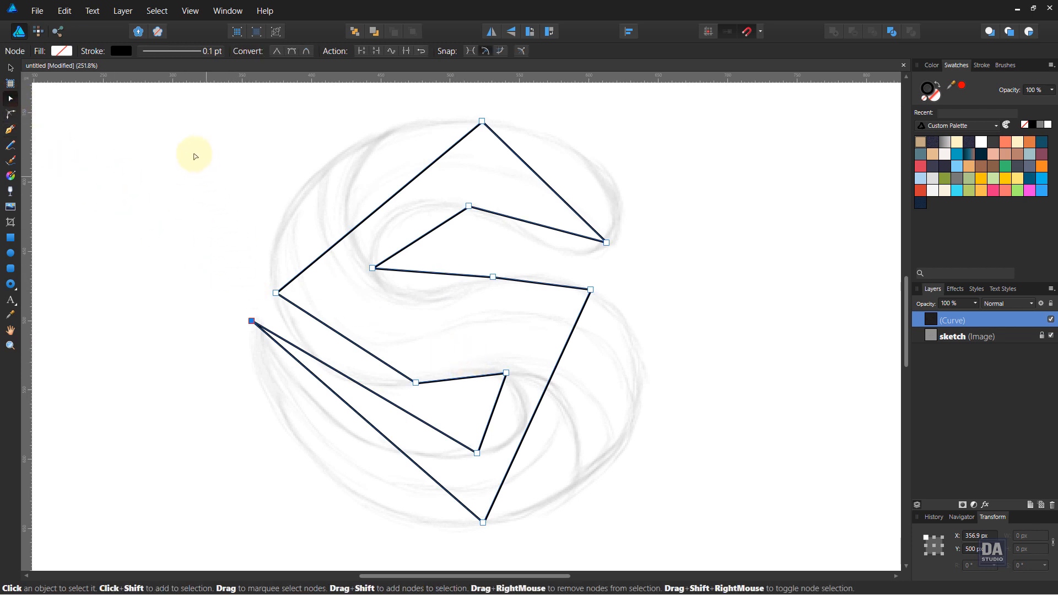
left_click_drag(164, 97, 701, 535)
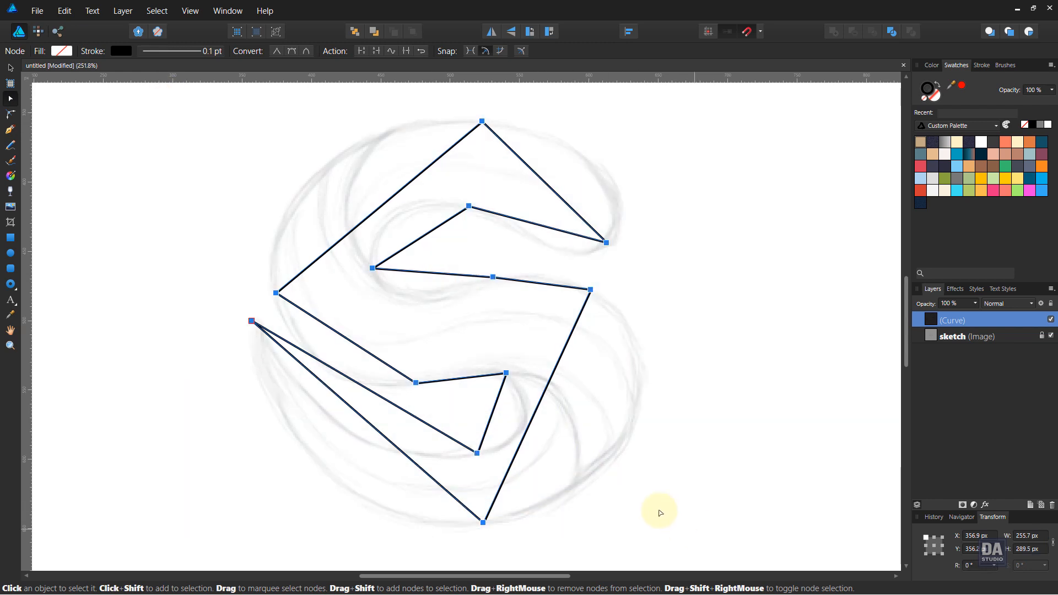
left_click_drag(367, 421, 326, 475)
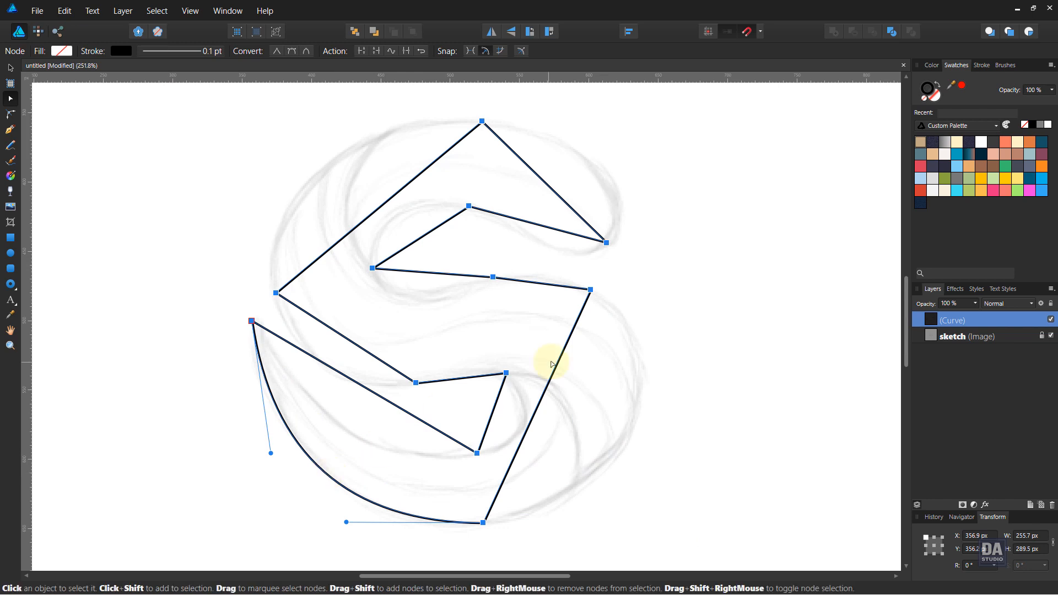
left_click_drag(551, 367, 634, 415)
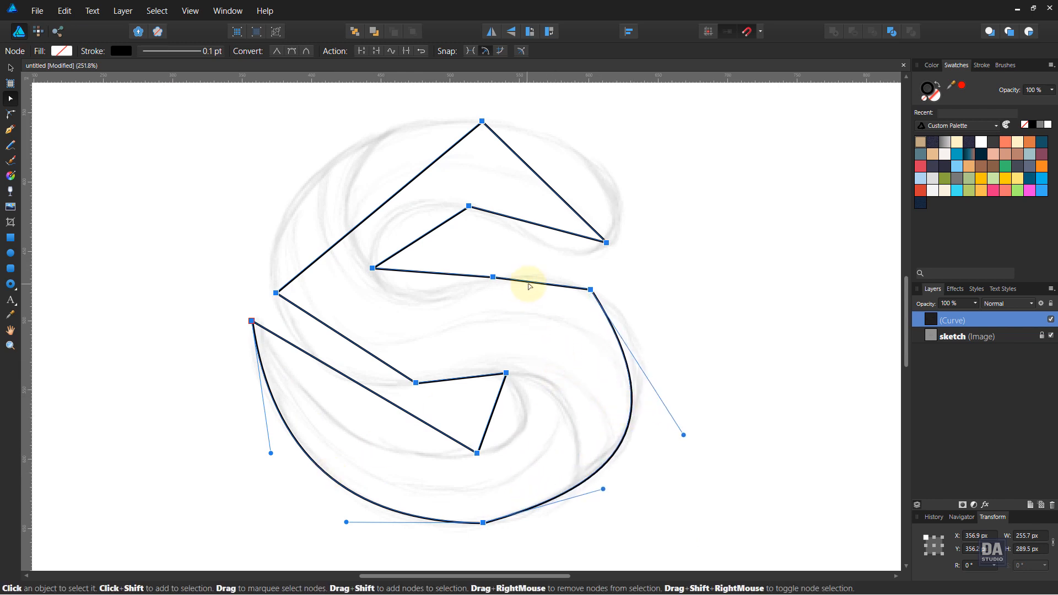
left_click_drag(546, 286, 548, 276)
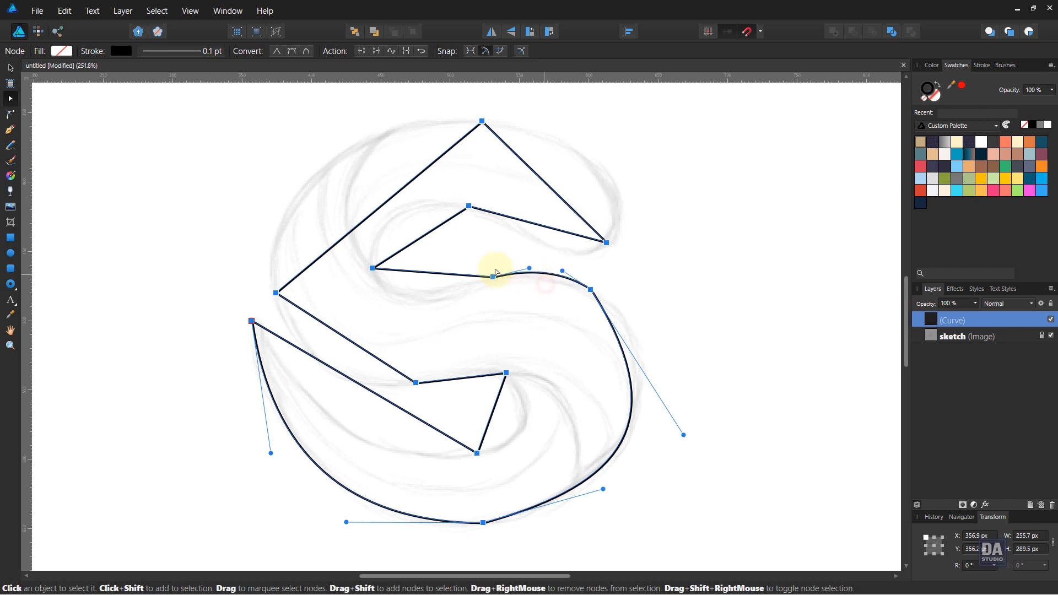
Curve the segments around the S's upper counter and rounded upper terminal to follow the sketch
left_click_drag(426, 275, 413, 299)
left_click_drag(423, 241, 397, 215)
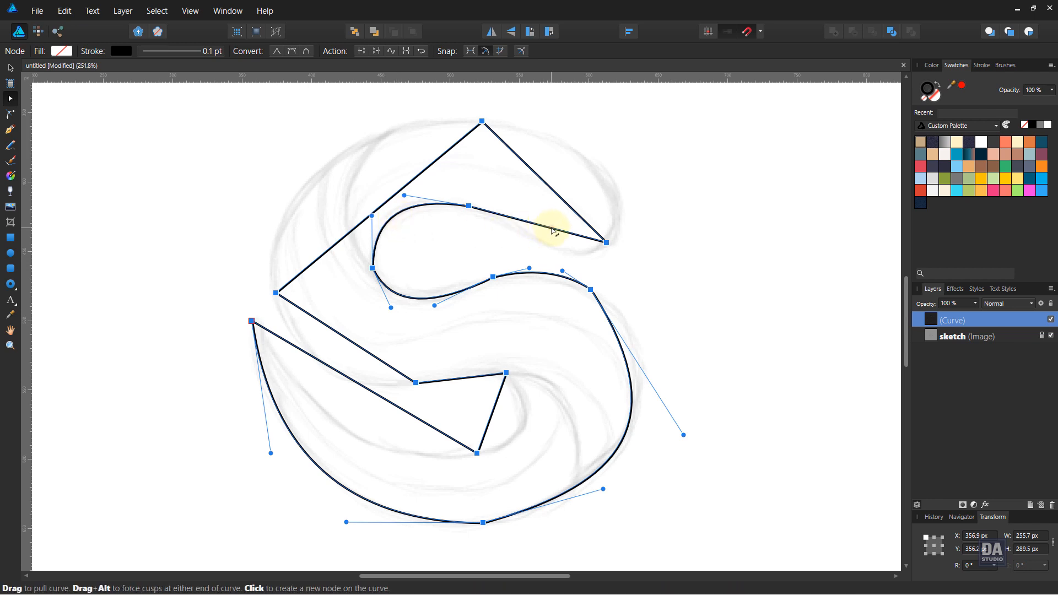
left_click_drag(550, 228, 549, 252)
left_click_drag(557, 194, 607, 176)
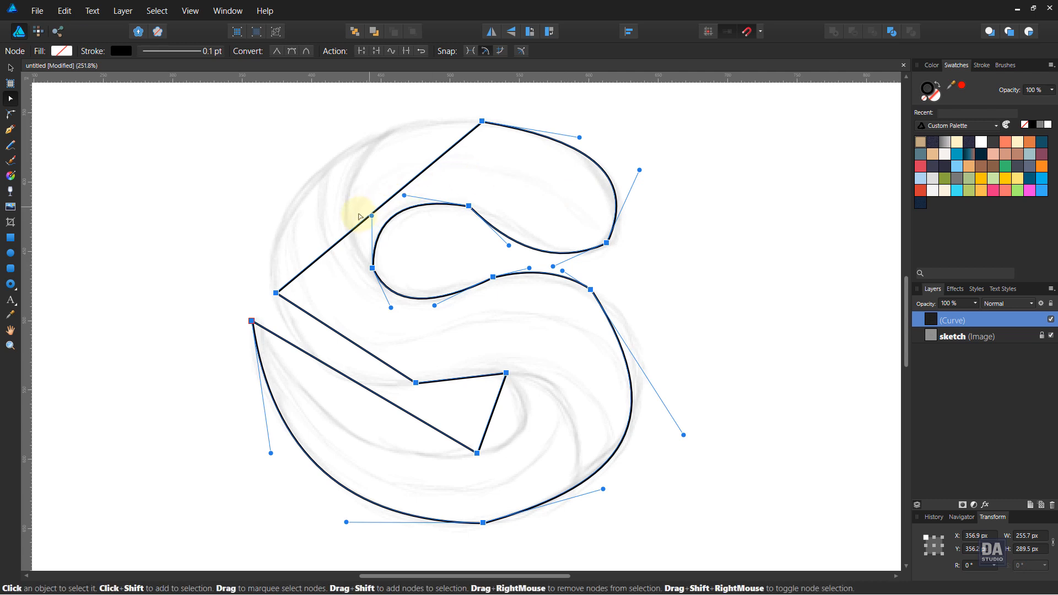
Curve the S's outer upper-left side and the segments around the lower counter and tail along the sketch lines
left_click_drag(378, 208, 325, 163)
left_click_drag(347, 379, 344, 429)
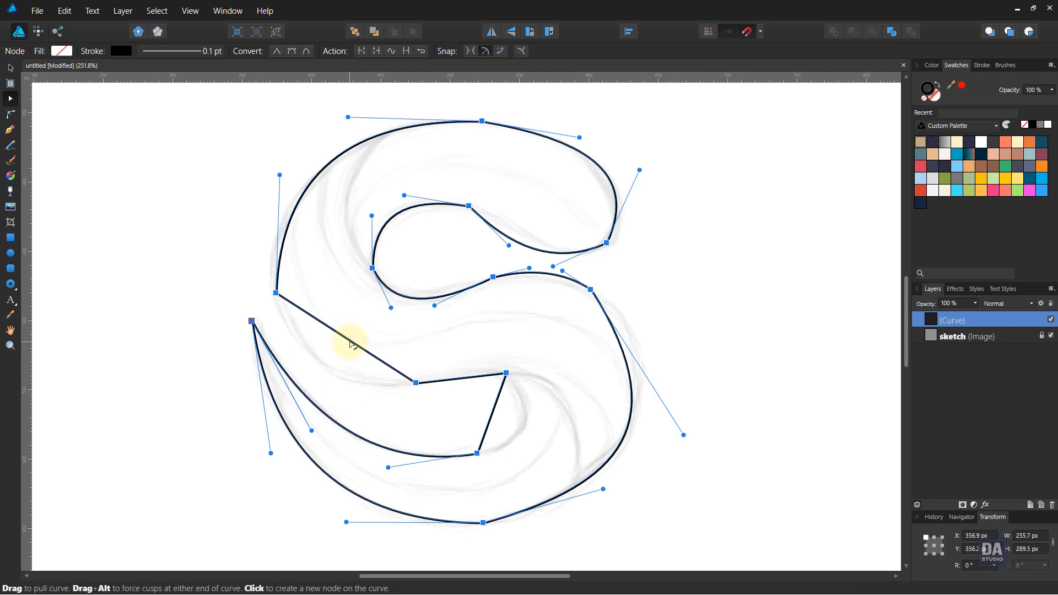
left_click_drag(347, 340, 331, 372)
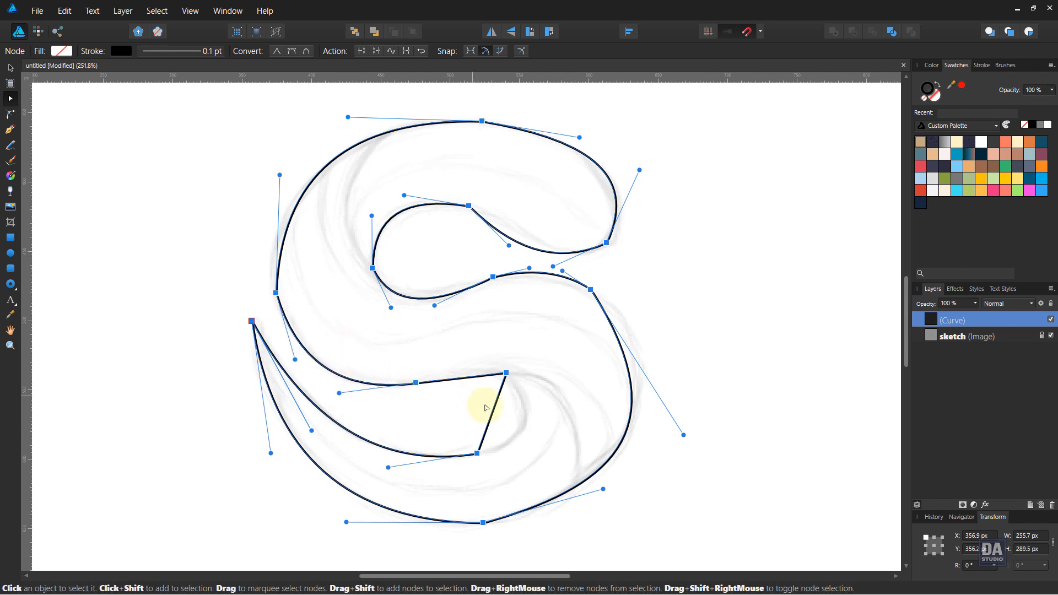
left_click_drag(492, 414, 525, 429)
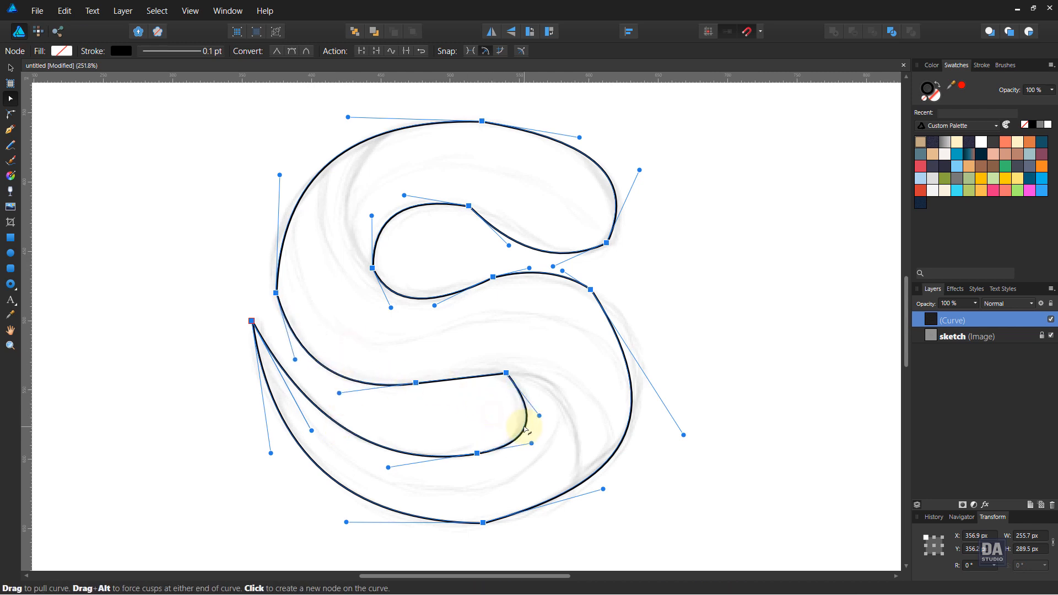
Adjust the handles of the S's base node and right shoulder node so the lower-right bowl forms a smooth round curve, with the base handle horizontal
scroll(384, 534, "up", 1)
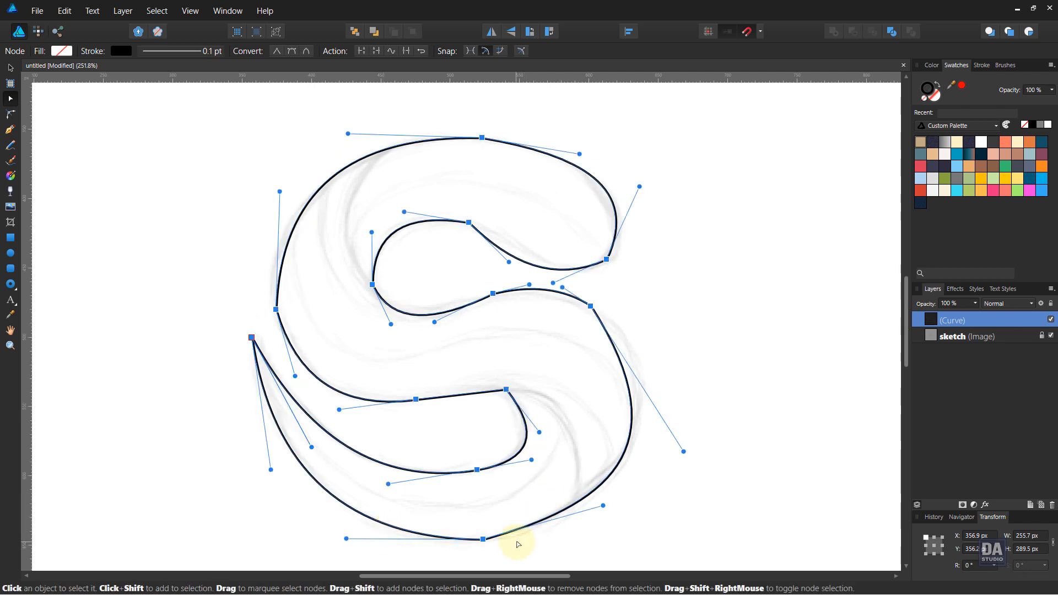
scroll(518, 545, "down", 1)
scroll(543, 517, "up", 1)
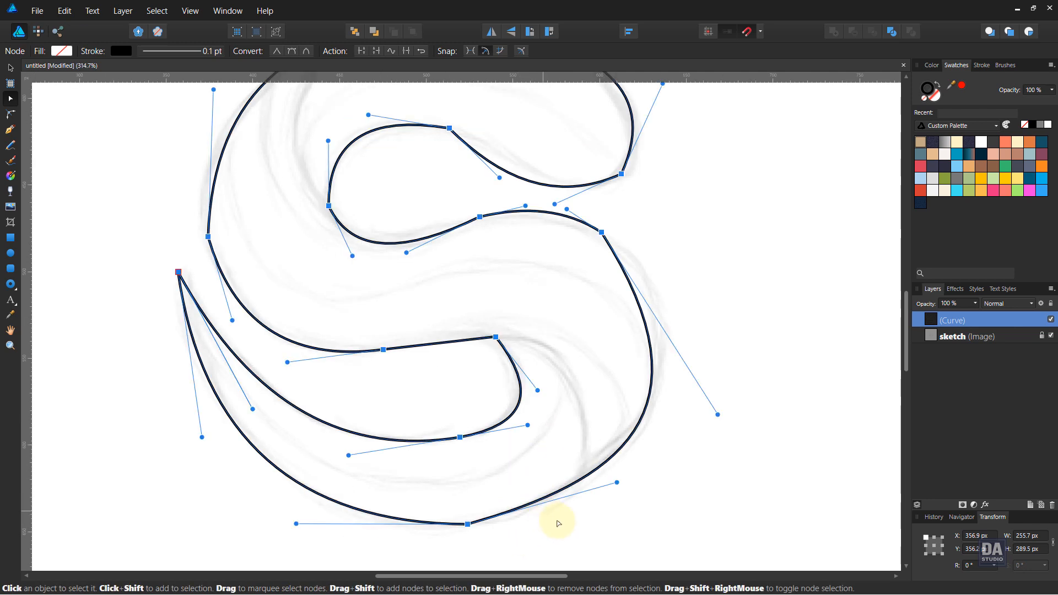
scroll(558, 522, "up", 1)
left_click_drag(628, 485, 580, 445)
scroll(499, 286, "down", 1)
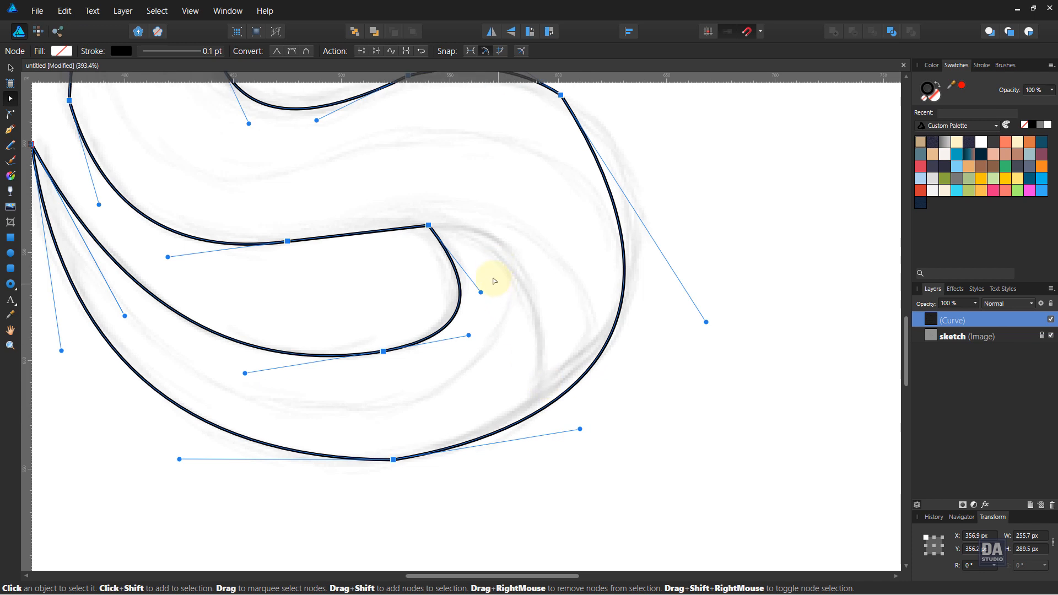
key("space")
left_click_drag(515, 243, 528, 332)
scroll(528, 333, "down", 1)
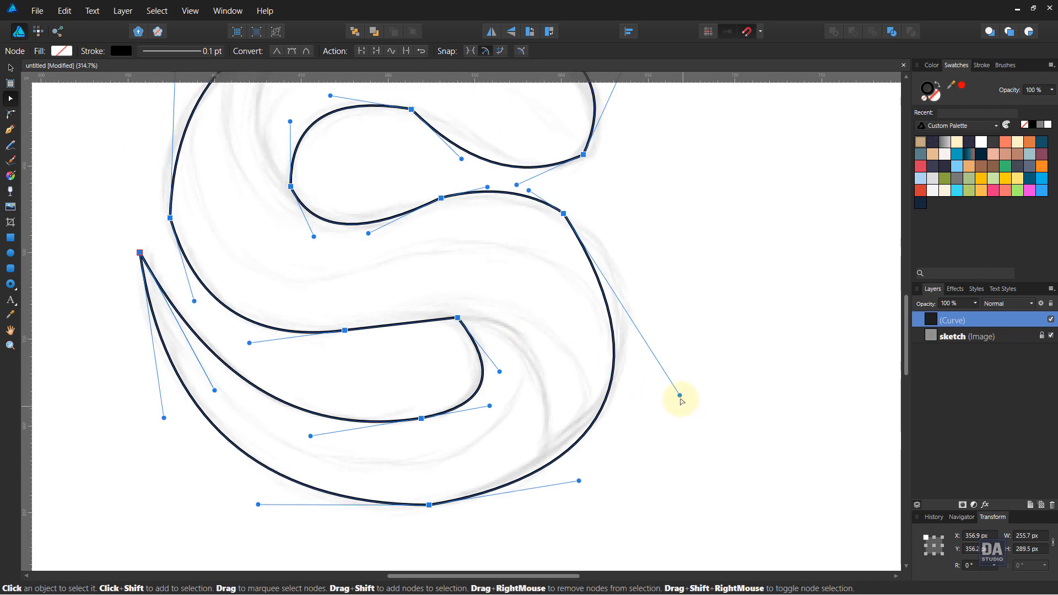
left_click_drag(680, 395, 717, 315)
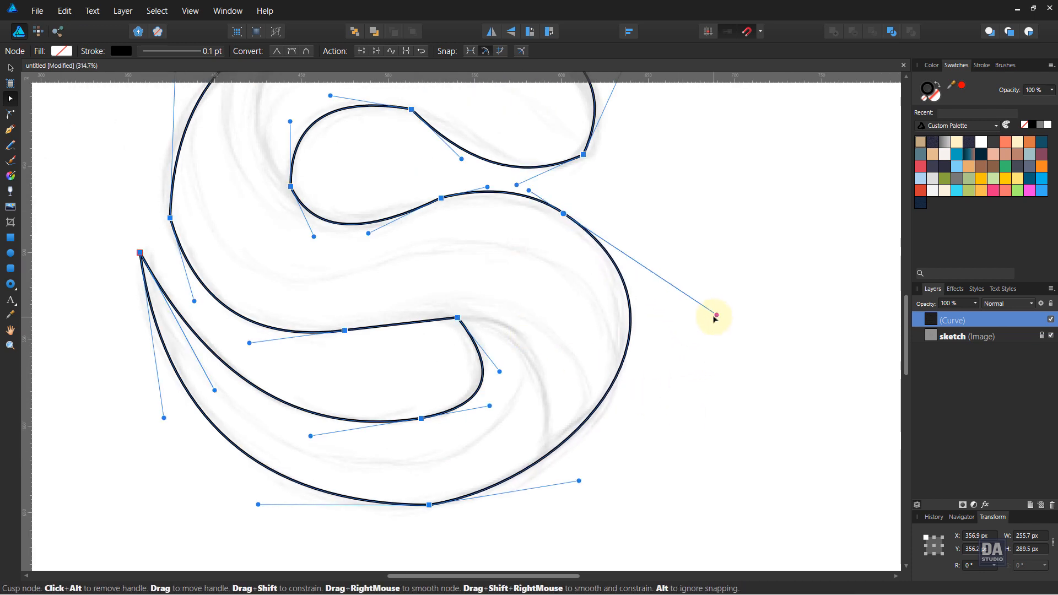
left_click_drag(579, 481, 577, 505)
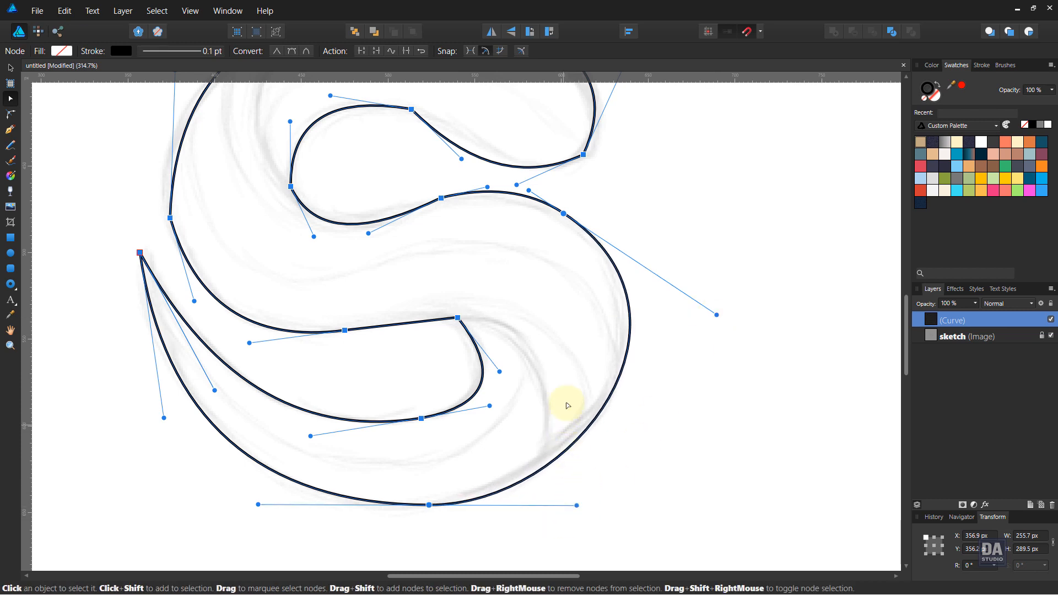
left_click_drag(717, 315, 714, 313)
left_click_drag(448, 288, 492, 345)
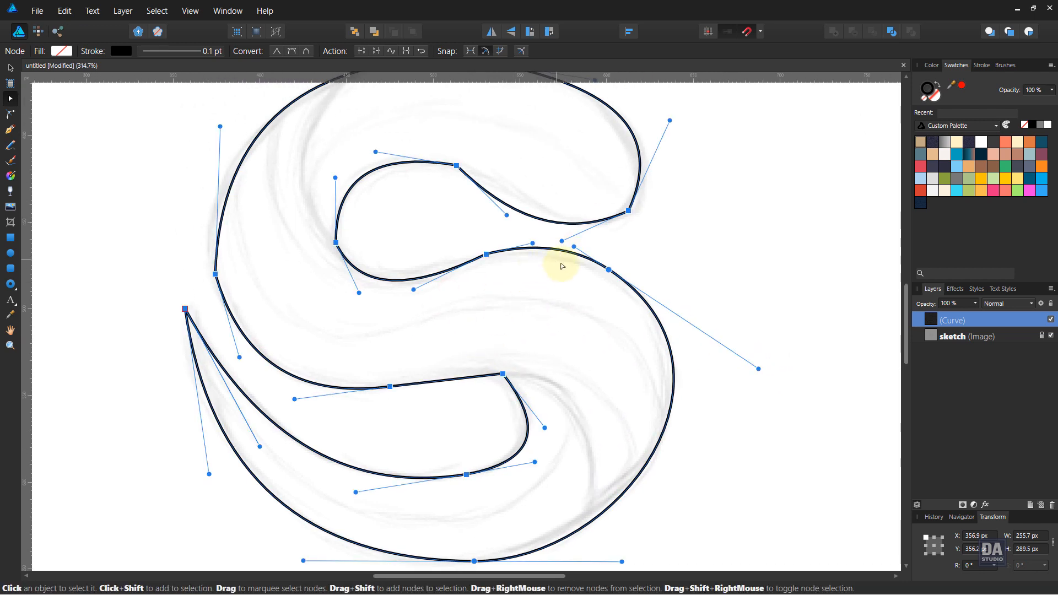
Adjust the handles along the upper counter's lower edge and below its left node to flatten the curve along the sketch
left_click_drag(414, 290, 406, 282)
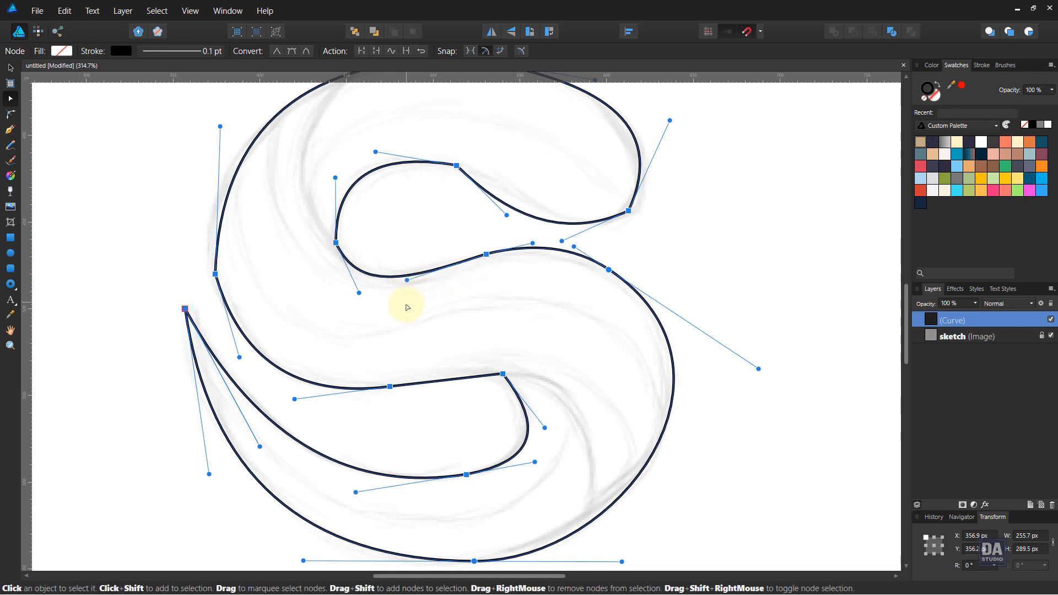
left_click_drag(407, 280, 403, 275)
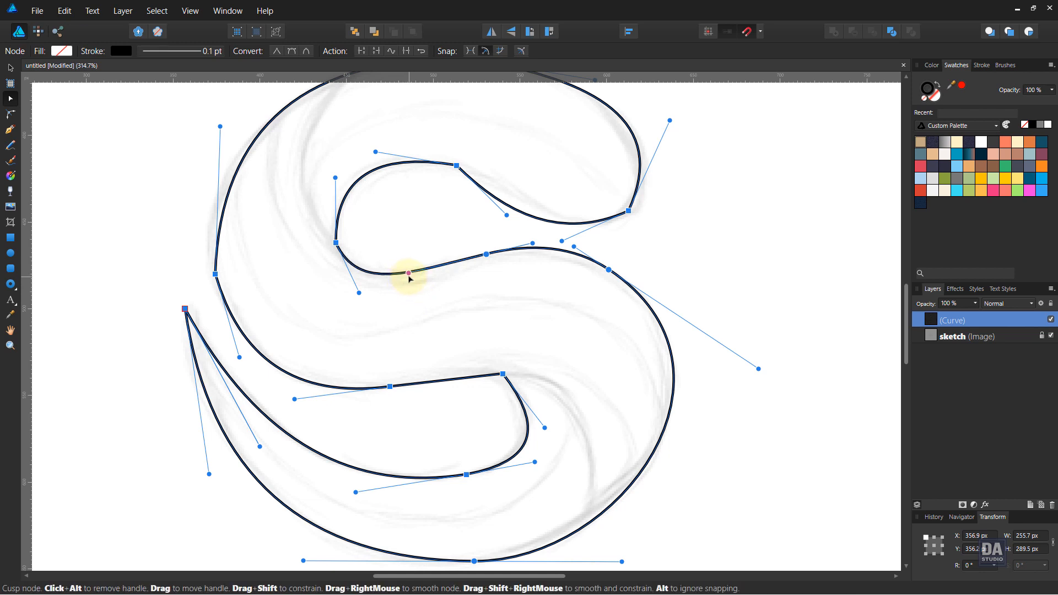
left_click_drag(379, 220, 369, 288)
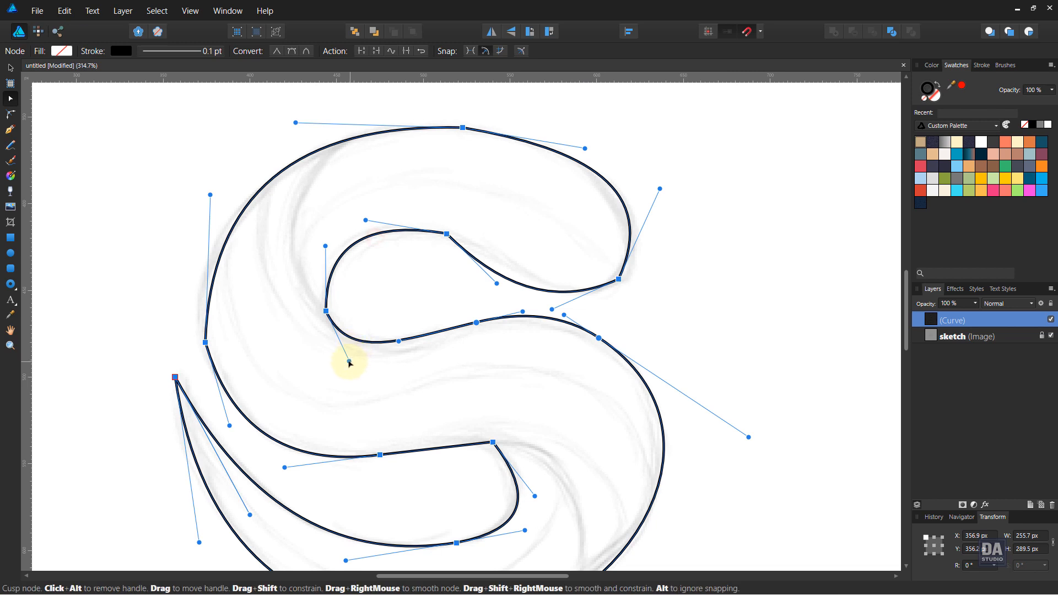
left_click_drag(349, 362, 347, 351)
Refine the handles of the upper counter's left and top nodes and the terminal's underside so the counter flows in a smooth S-curve
scroll(358, 243, "up", 1)
scroll(377, 285, "up", 3)
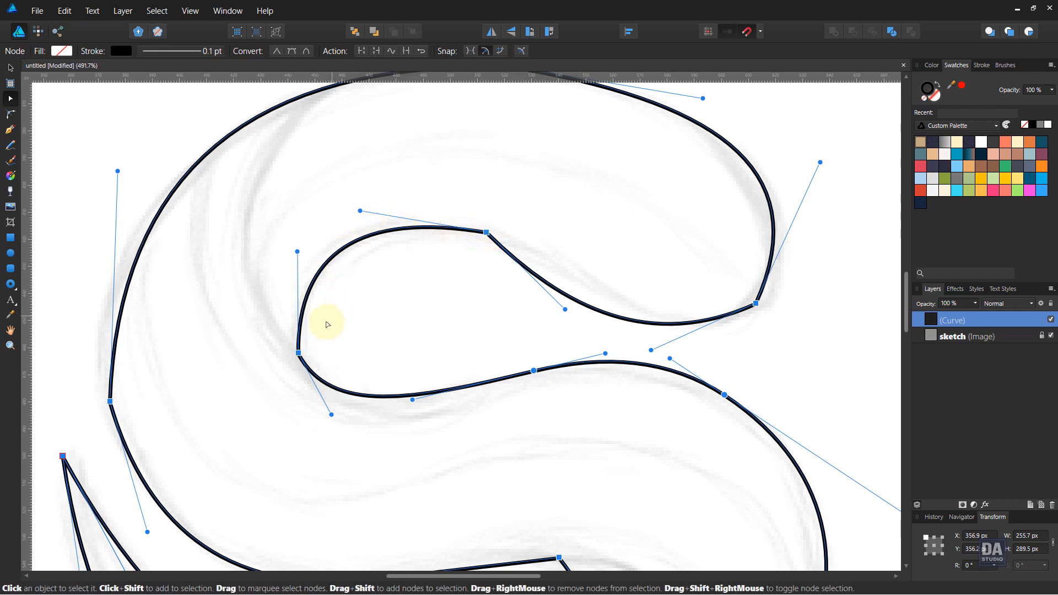
left_click_drag(297, 252, 287, 264)
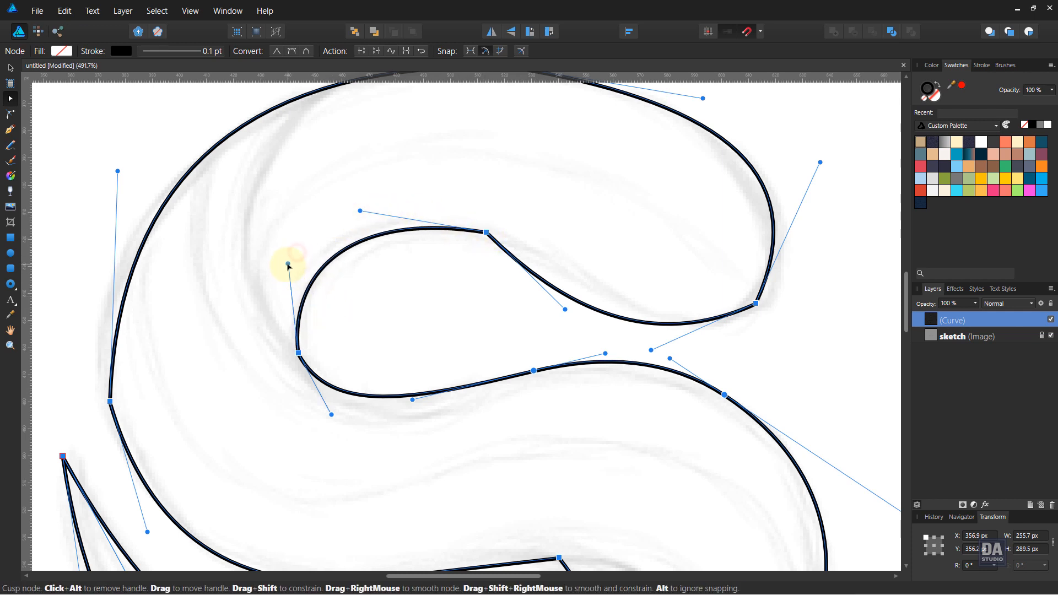
left_click_drag(360, 211, 368, 201)
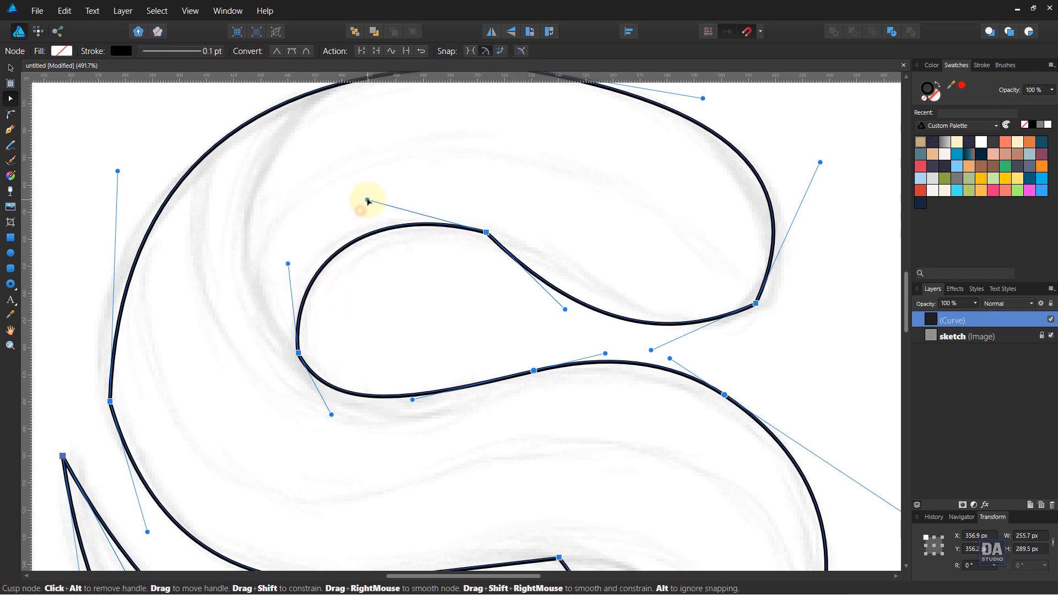
left_click_drag(564, 309, 589, 260)
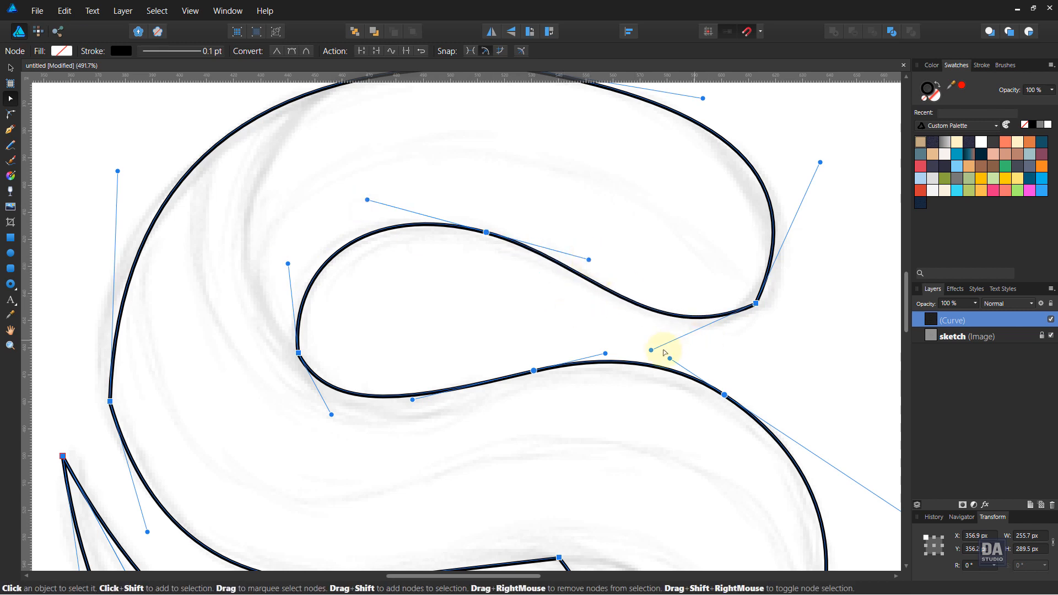
left_click_drag(651, 351, 641, 373)
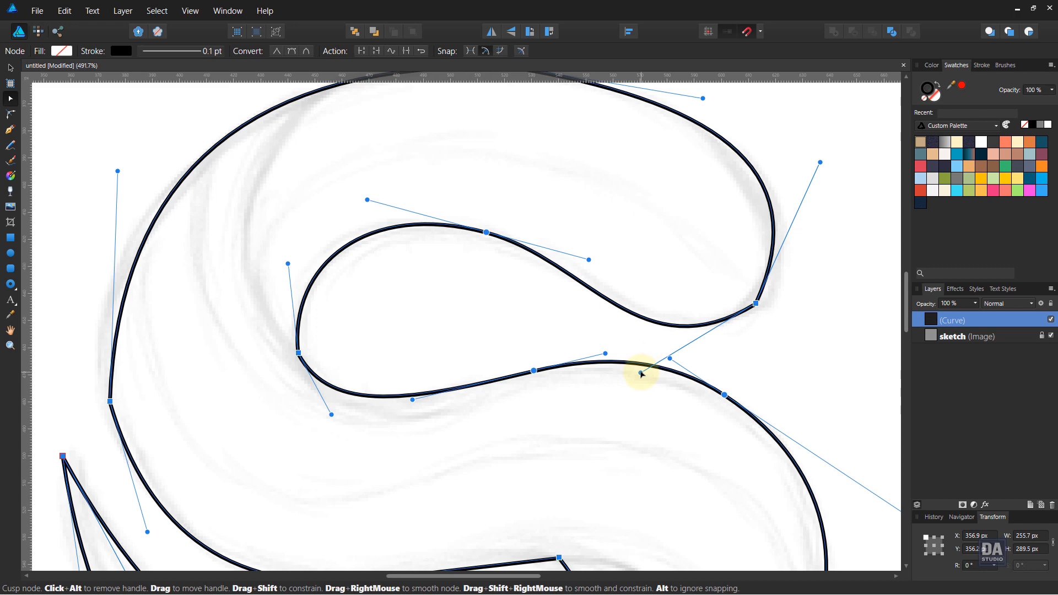
Adjust the outer handle of the upper terminal's tip and the right handle of the S's top node to round the terminal evenly
scroll(634, 268, "down", 4)
scroll(593, 260, "up", 2)
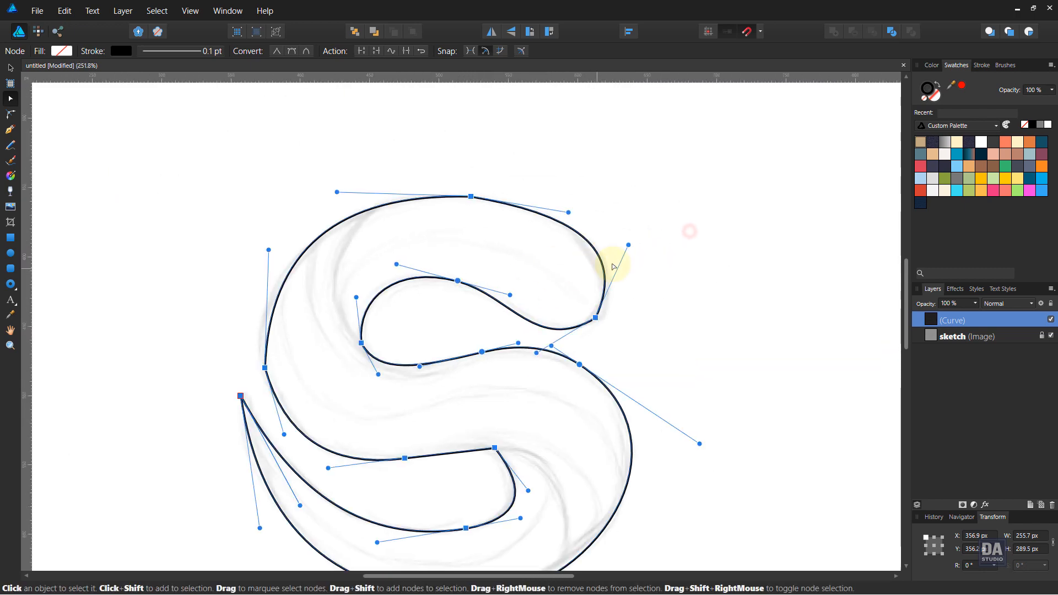
scroll(613, 267, "up", 2)
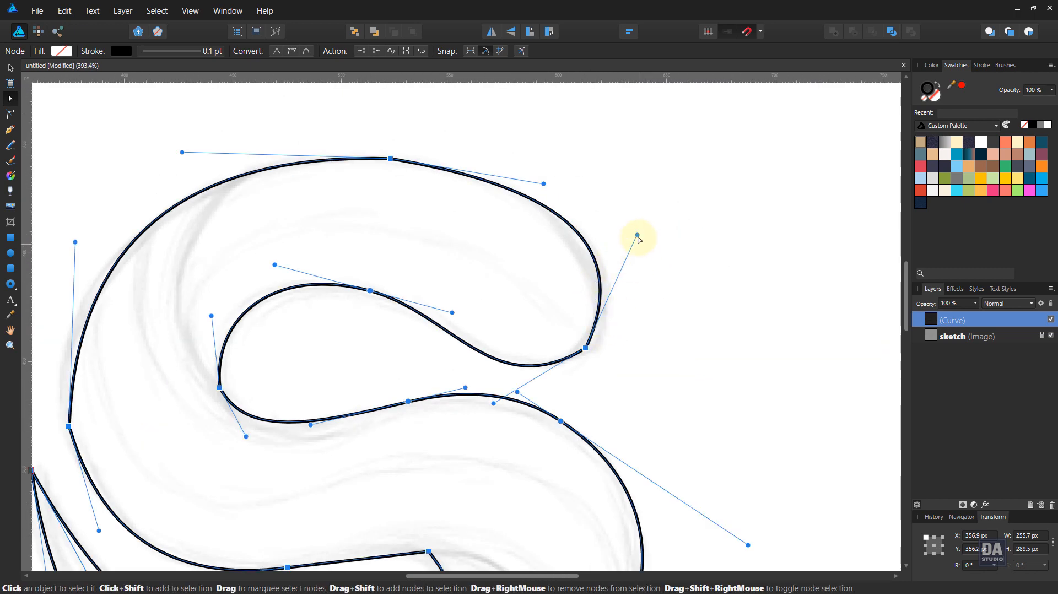
left_click_drag(637, 236, 655, 263)
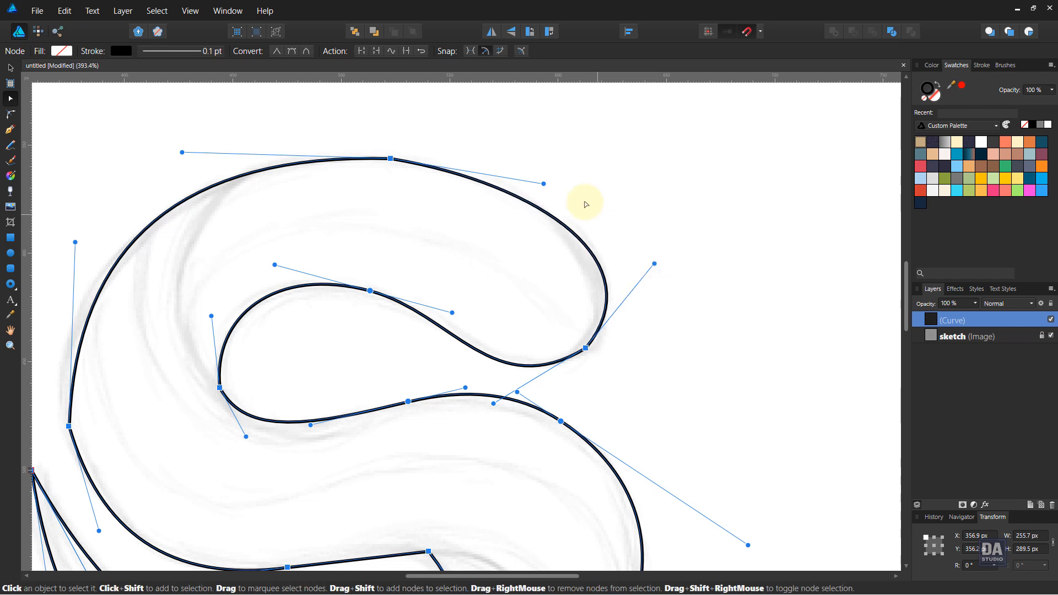
left_click_drag(545, 184, 529, 162)
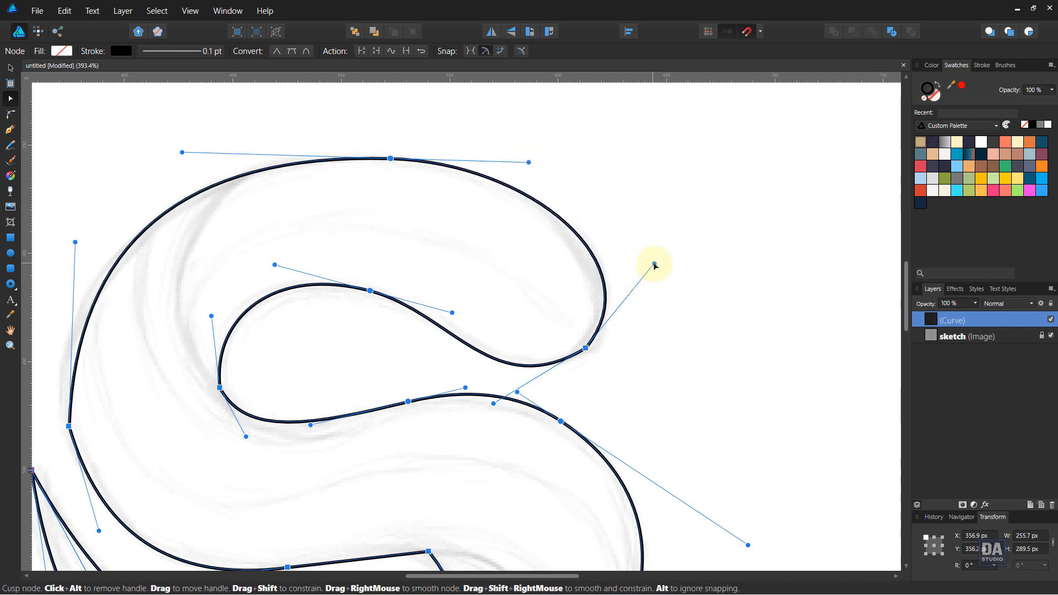
mouse_move(654, 264)
left_mouse_down()
mouse_move(657, 282)
mouse_move(654, 261)
left_mouse_up()
Reshape the S's outer left side by adjusting the upper handle of its left node and the left handle of the mid-stroke's lower-edge node
scroll(510, 309, "down", 2)
left_click_drag(370, 328, 531, 288)
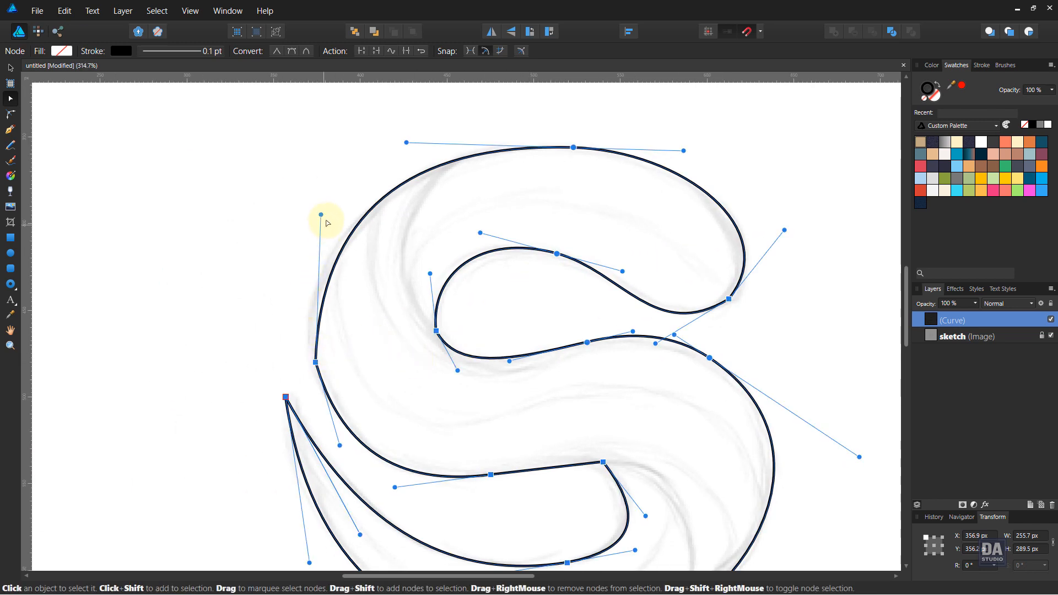
mouse_move(321, 214)
left_mouse_down()
mouse_move(299, 215)
mouse_move(307, 229)
left_mouse_up()
key("space")
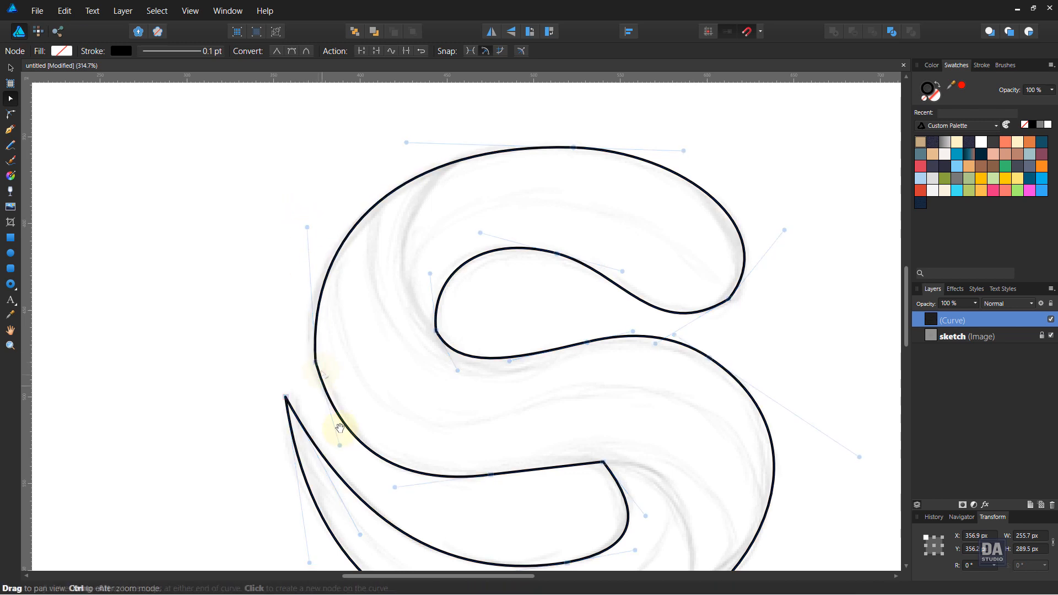
left_click_drag(348, 425, 355, 393)
left_click(354, 396)
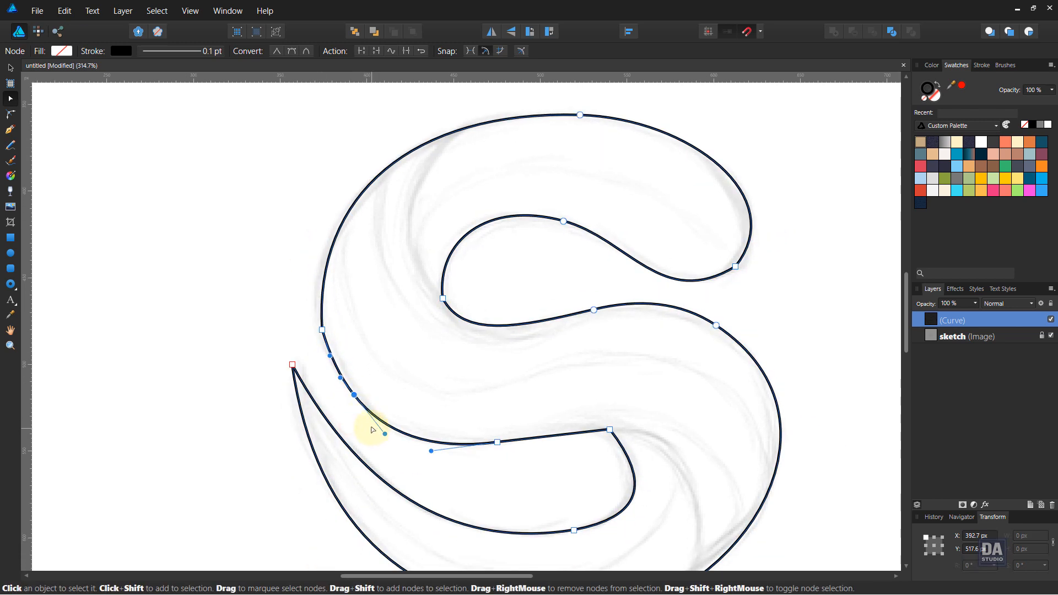
key("ctrl+a")
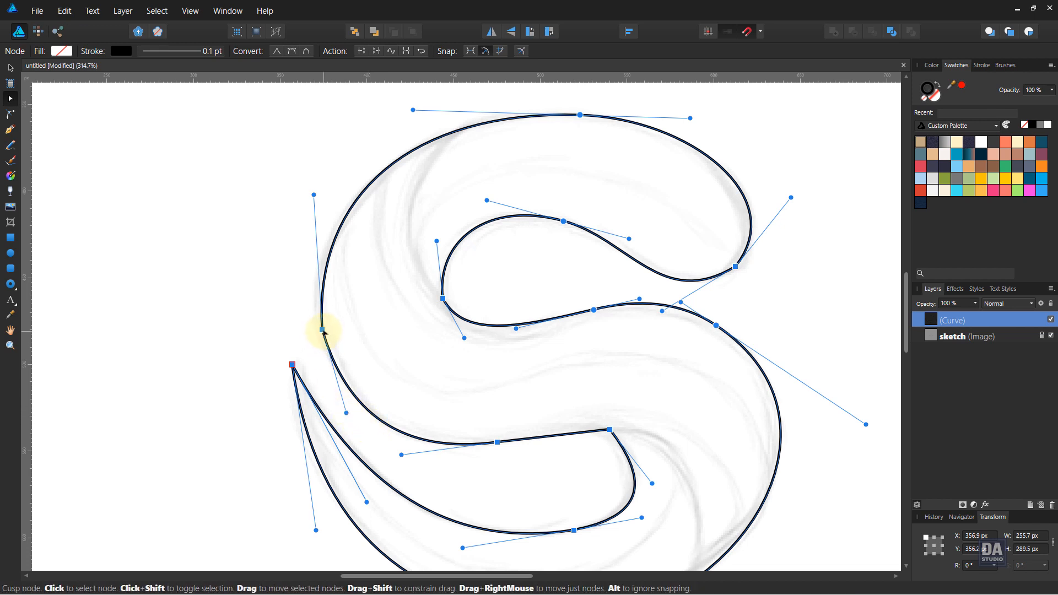
left_click_drag(402, 455, 397, 450)
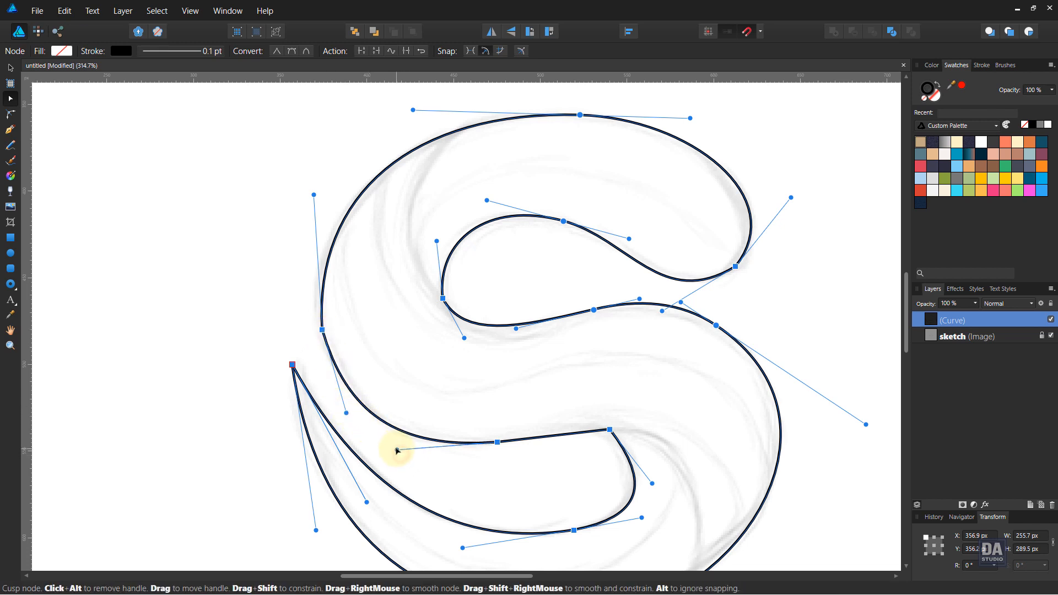
Bend the straight segment along the lower counter's upper edge into a gentle curve leading to its right corner
key("space")
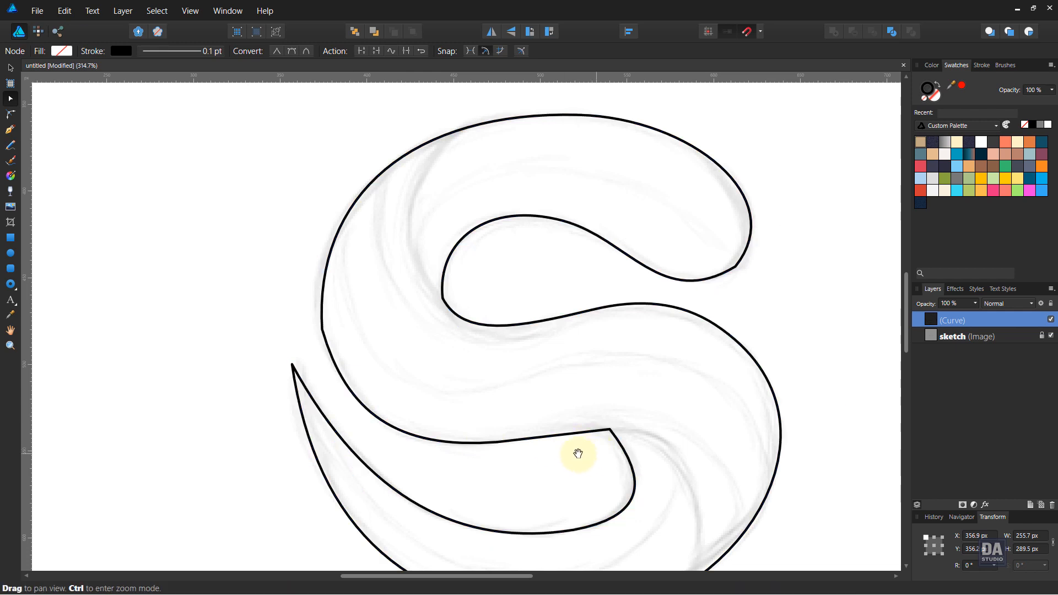
left_click_drag(579, 453, 560, 418)
left_click(571, 448)
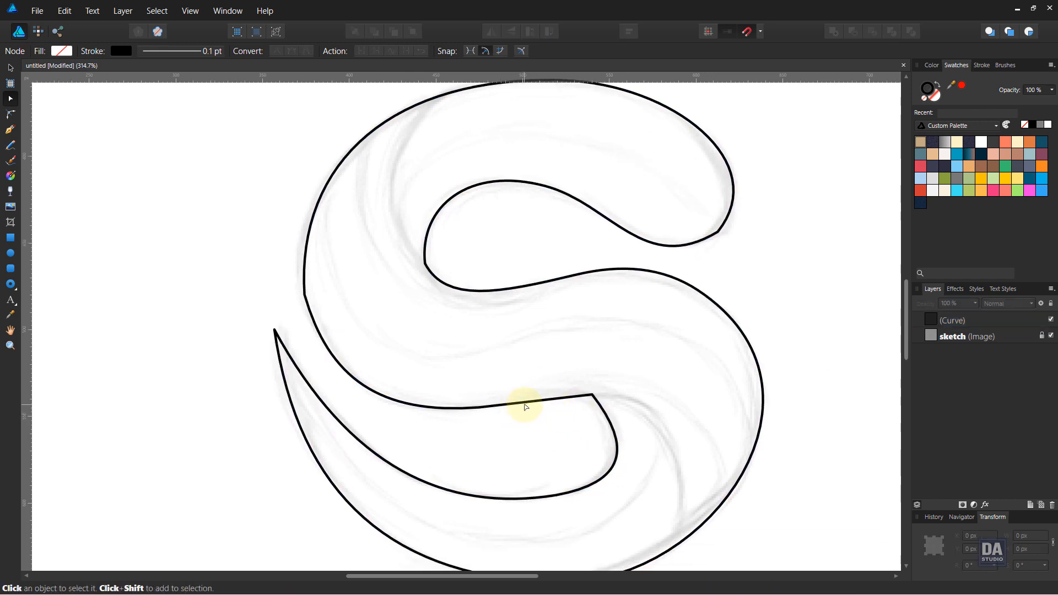
left_click(571, 399)
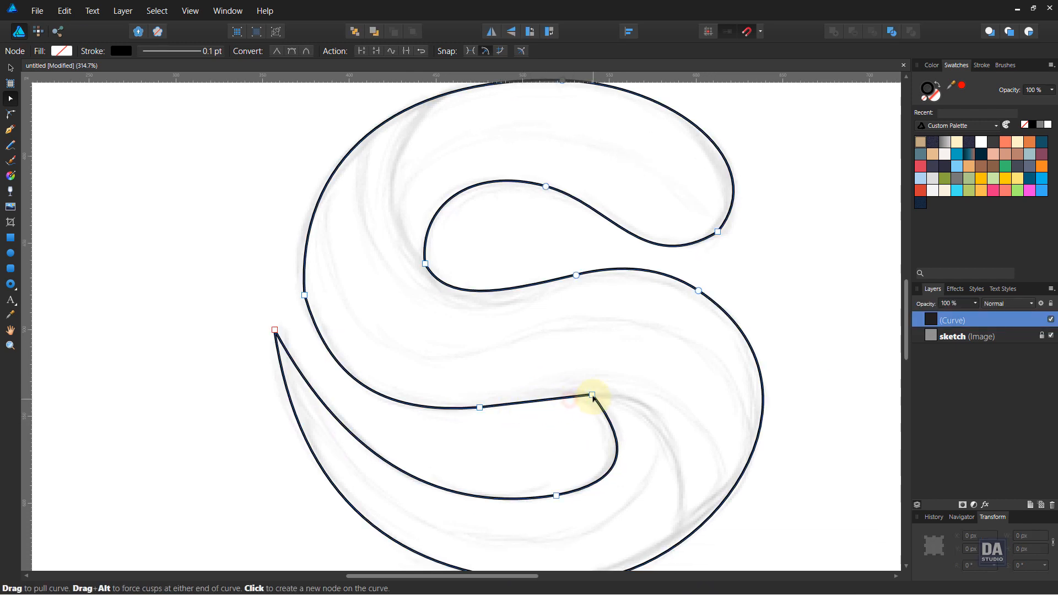
left_click(592, 395)
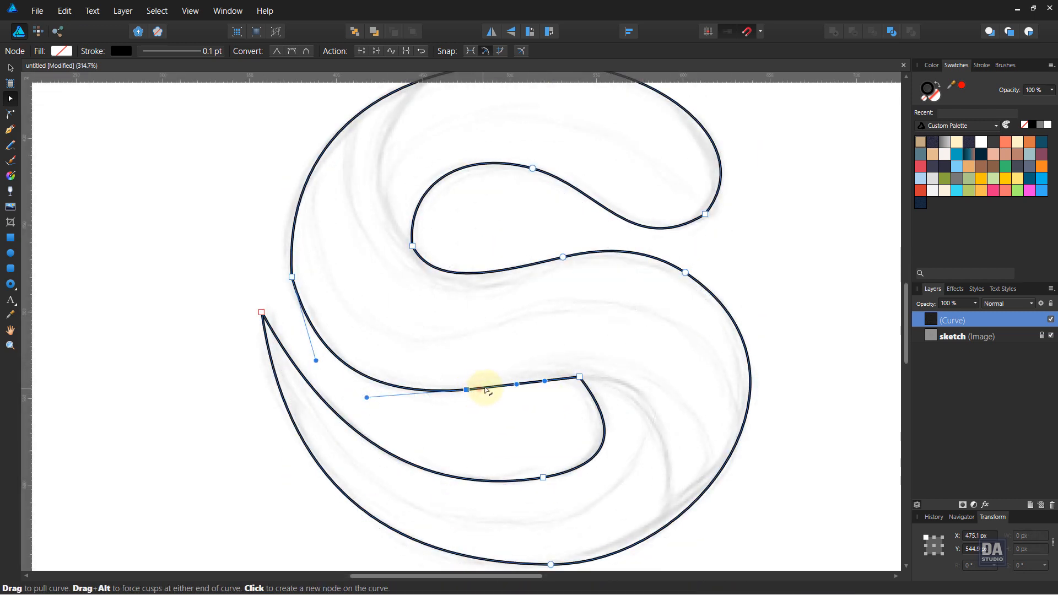
left_click_drag(482, 383, 550, 368)
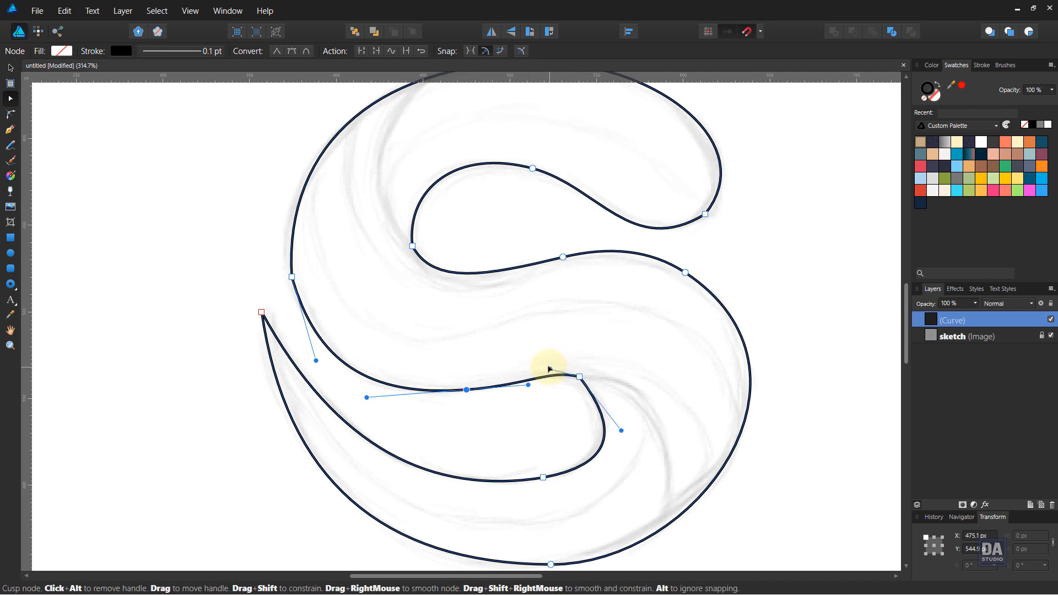
Adjust the handles of the lower counter's bottom and right corner nodes to make its right end rounder
left_click(543, 478)
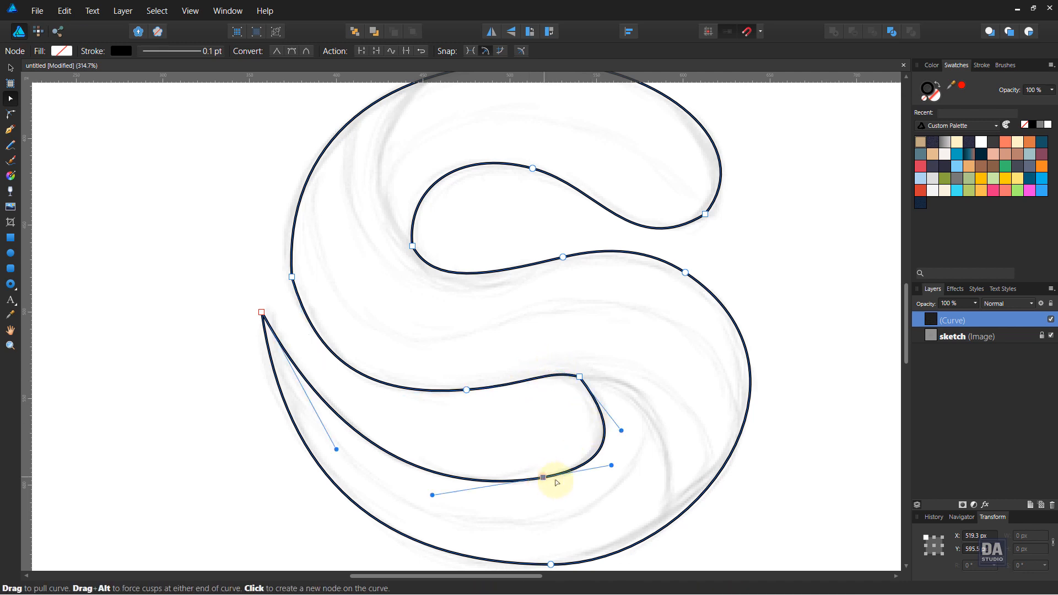
left_click_drag(611, 466, 602, 466)
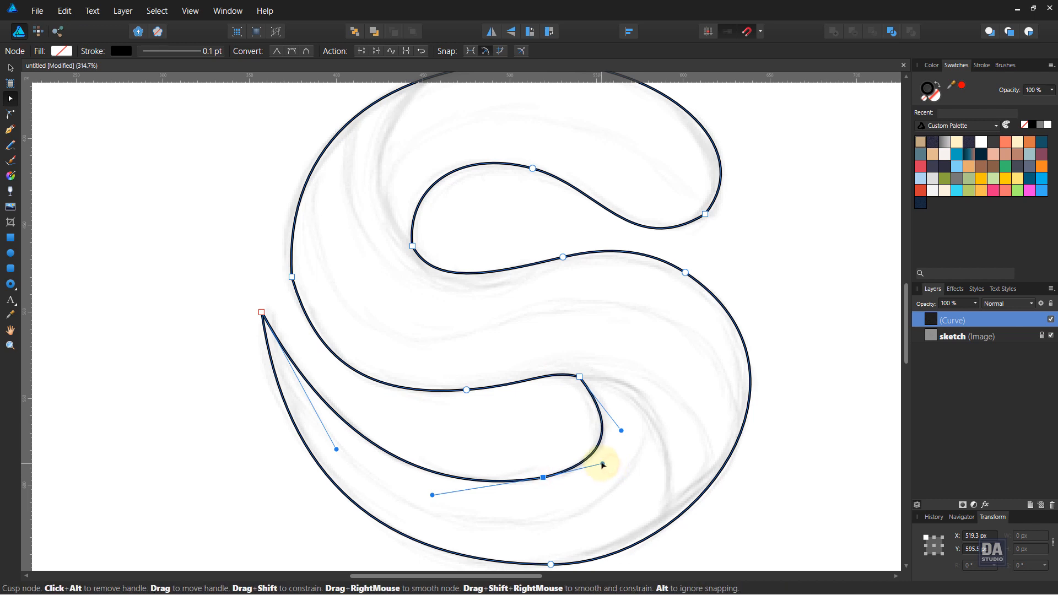
left_click_drag(635, 412, 622, 410)
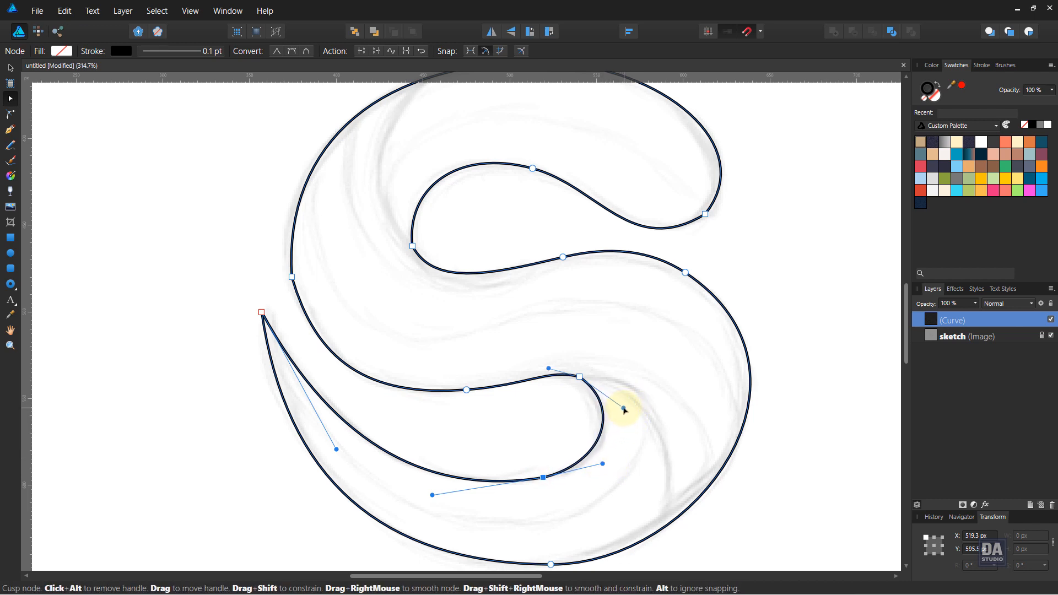
left_click_drag(603, 464, 609, 466)
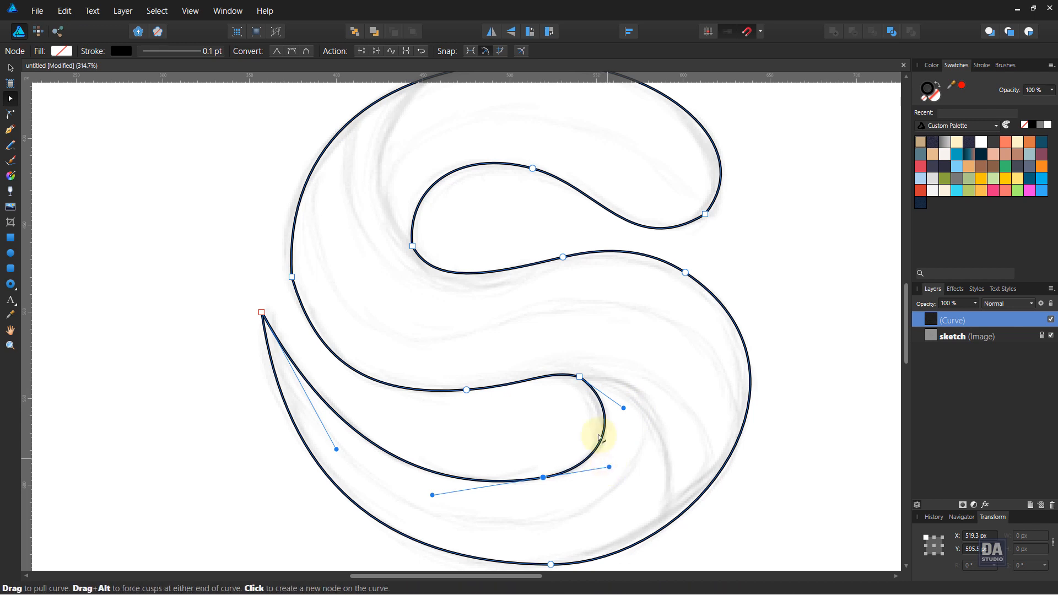
Fine-tune the handles on the lower counter's upper and lower edges and at the tail tip, and deselect the curve
left_click(468, 388)
left_click_drag(528, 385, 515, 386)
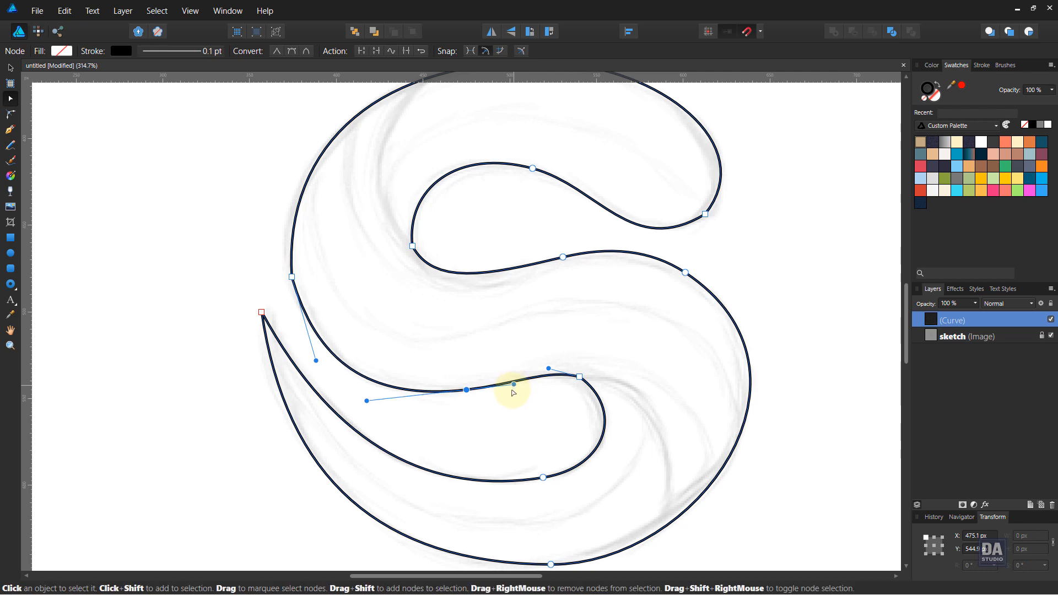
left_click(543, 477)
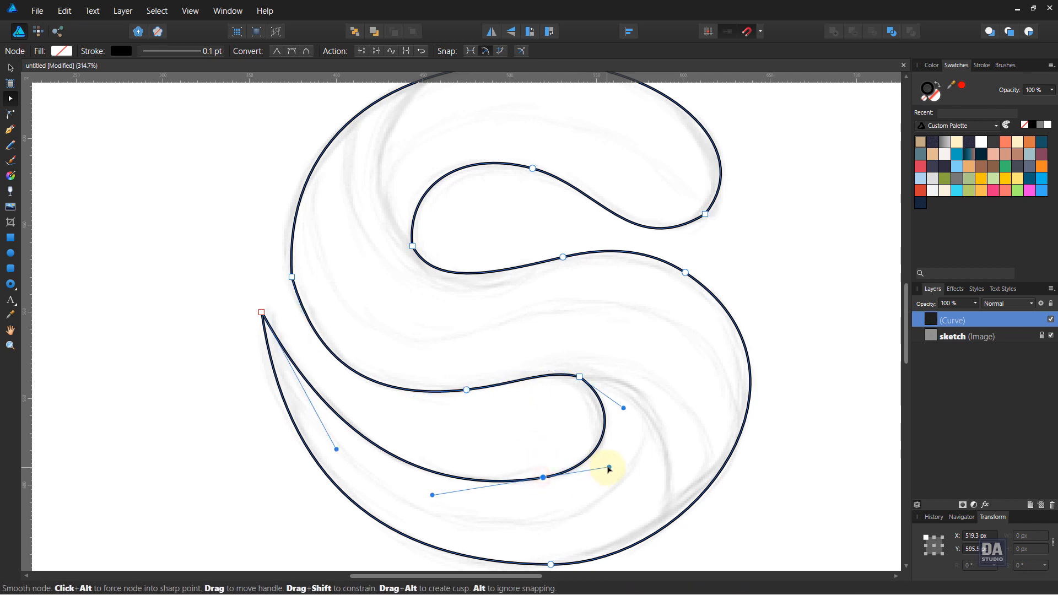
left_click_drag(606, 466, 605, 466)
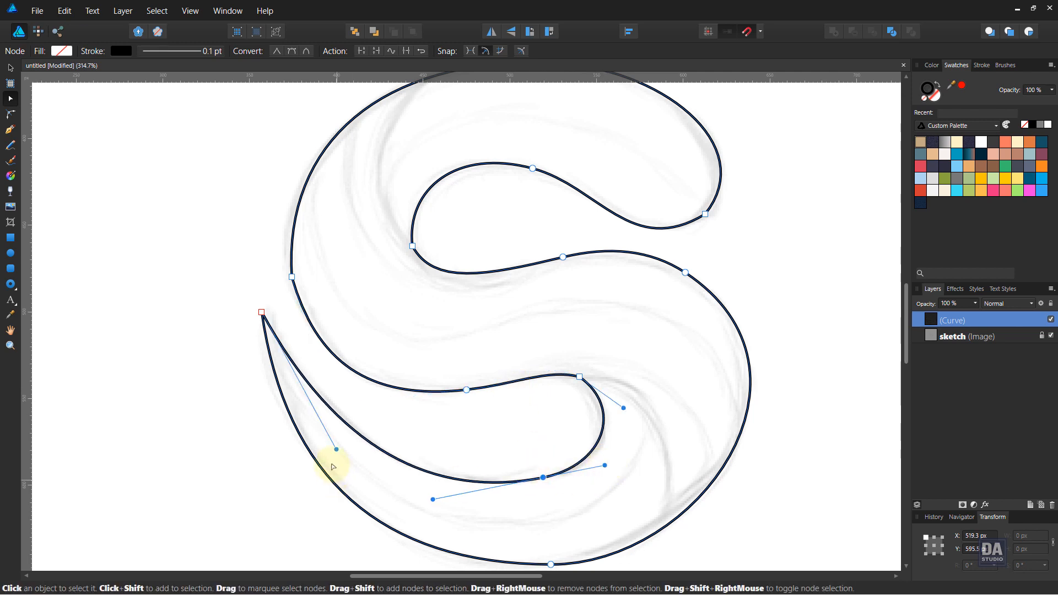
left_click_drag(334, 447, 324, 443)
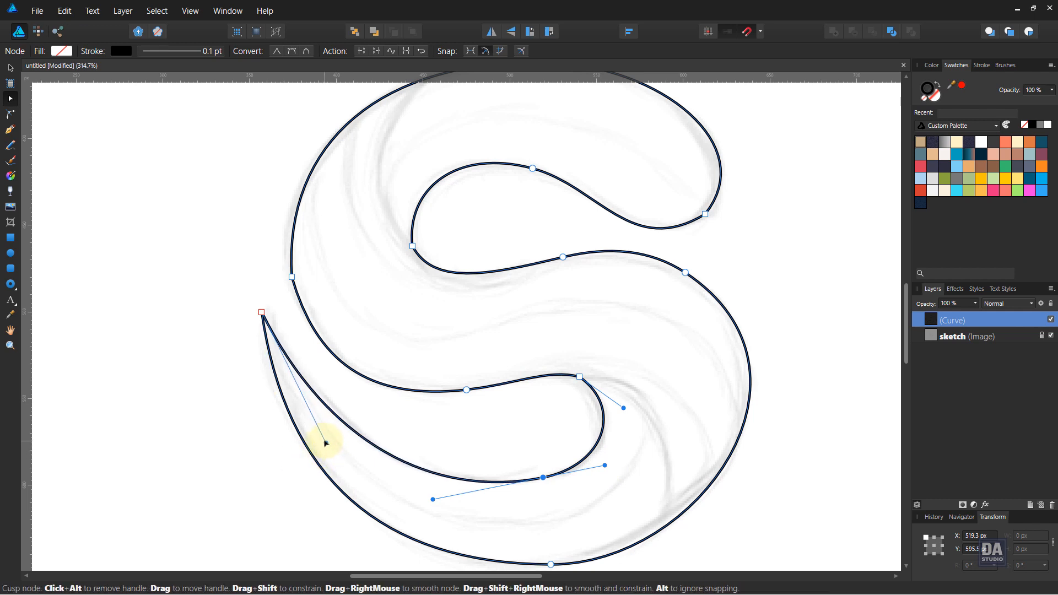
scroll(488, 342, "down", 2)
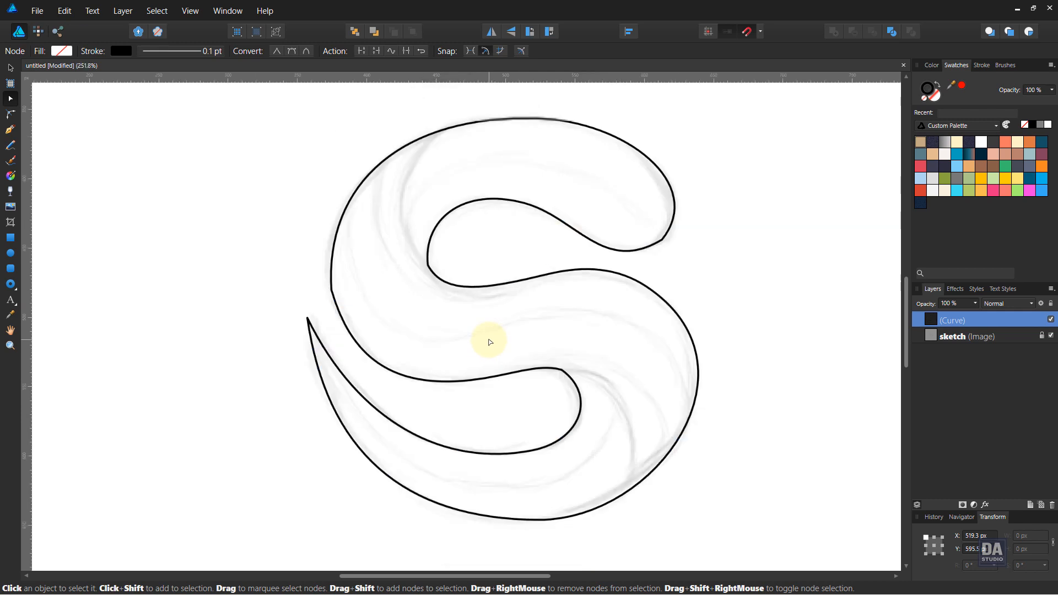
left_click(755, 278)
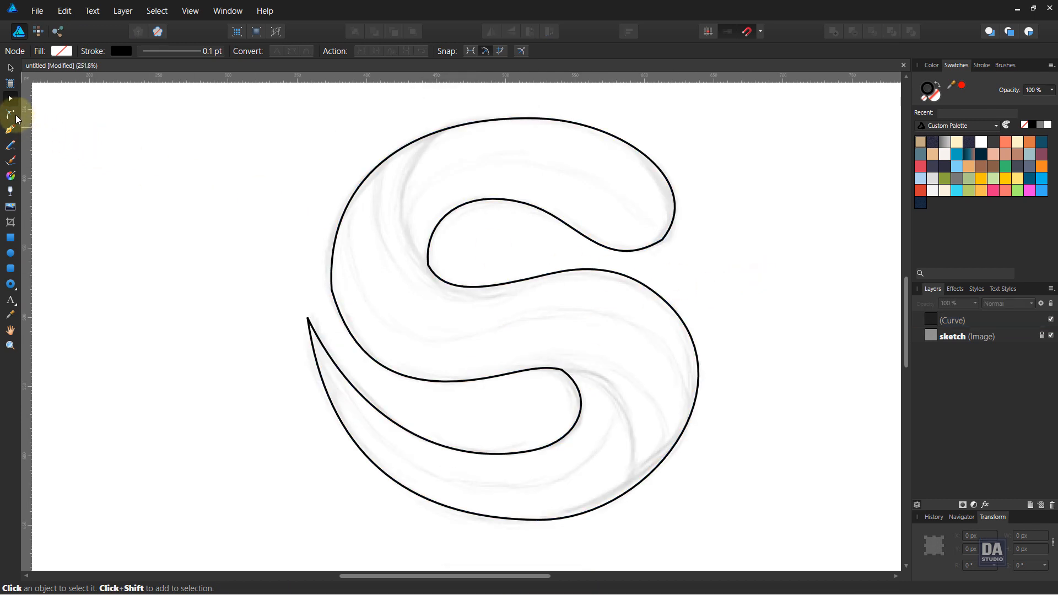
Use the Corner tool to round the lower counter's right corner about 25 px, the outer left node, and the upper counter's left node about 28 px
left_click(11, 115)
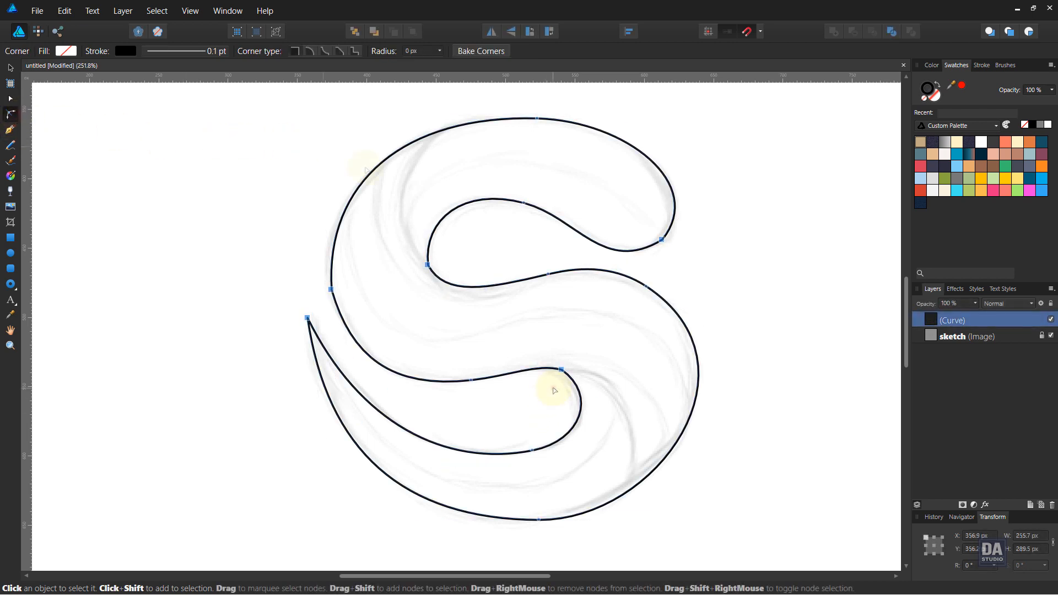
left_click(554, 388)
left_click(561, 373)
left_click_drag(561, 373, 528, 423)
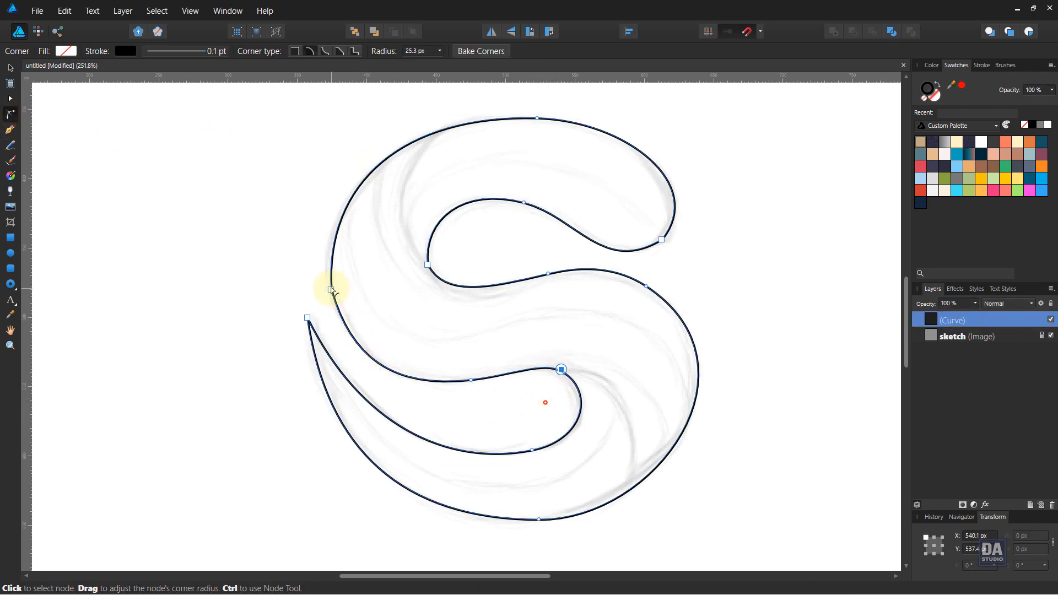
left_click_drag(331, 287, 477, 265)
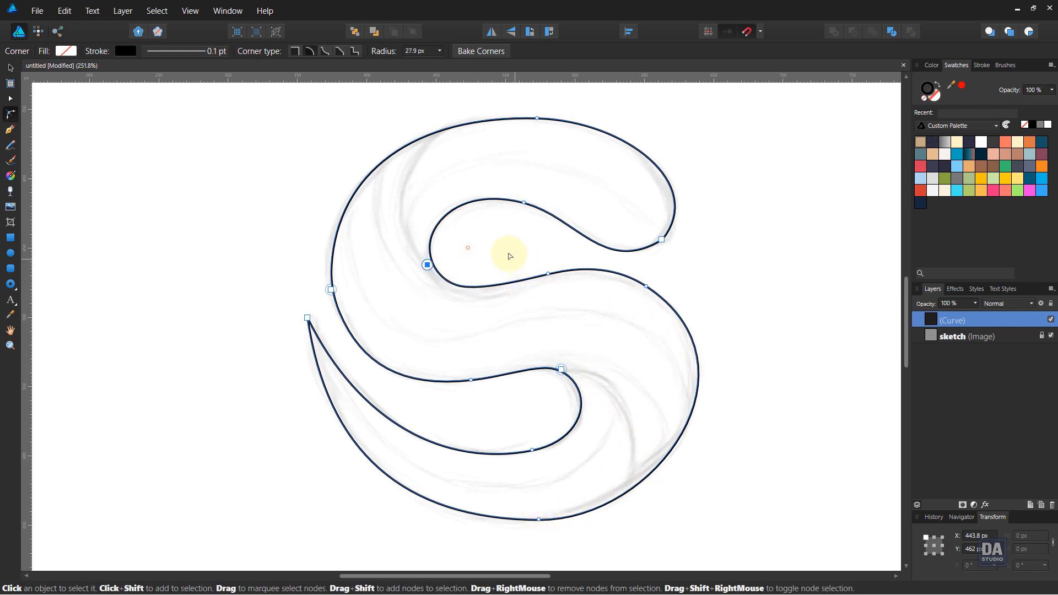
Round the upper terminal's right corner with the Corner tool, deselect the curve, and check the outline with the sketch hidden and shown
left_click_drag(661, 239, 619, 184)
left_click(716, 284)
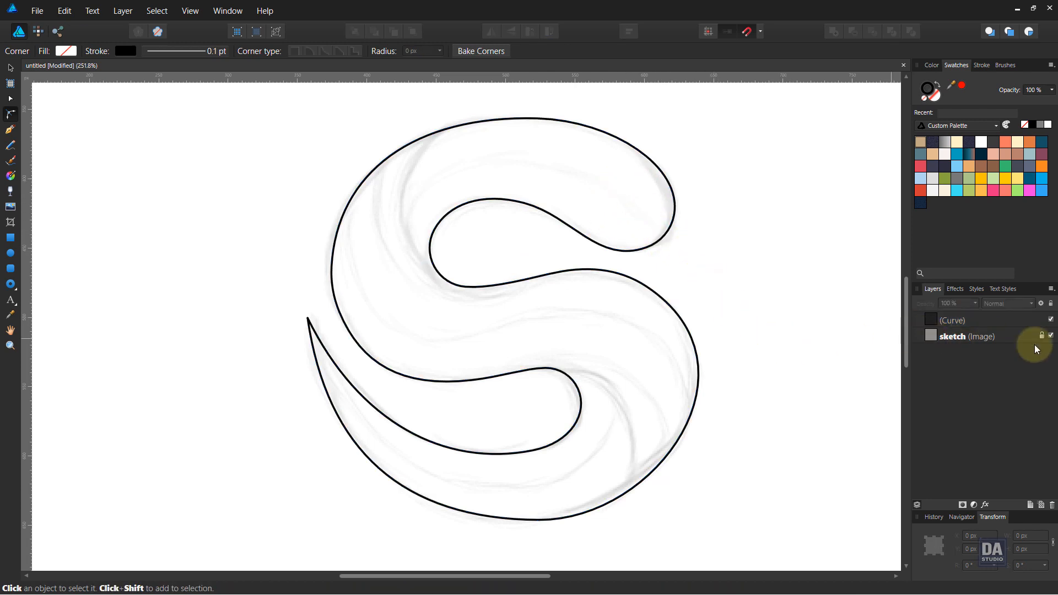
left_click(1051, 336)
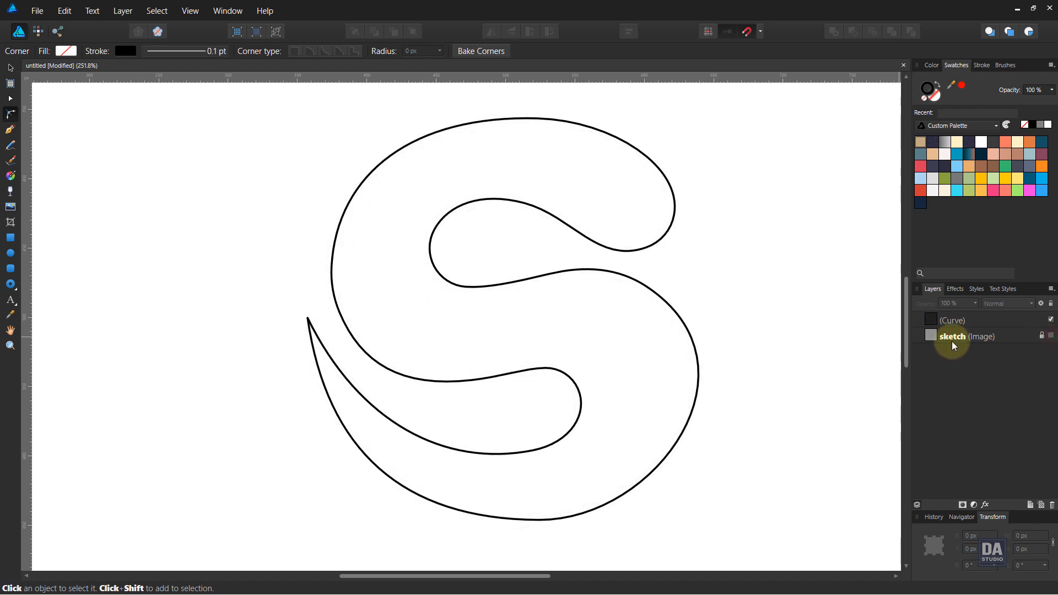
left_click(1051, 335)
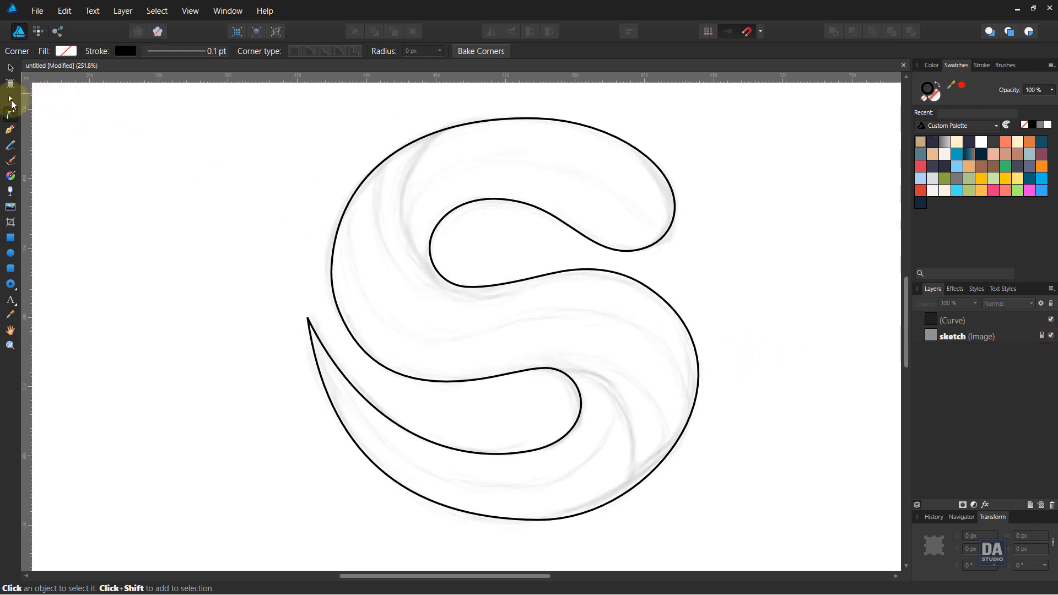
Draw a Pen tool segment from the S's upper-left outline to the upper counter's lower left and bend it toward the sketched fold
left_click(10, 130)
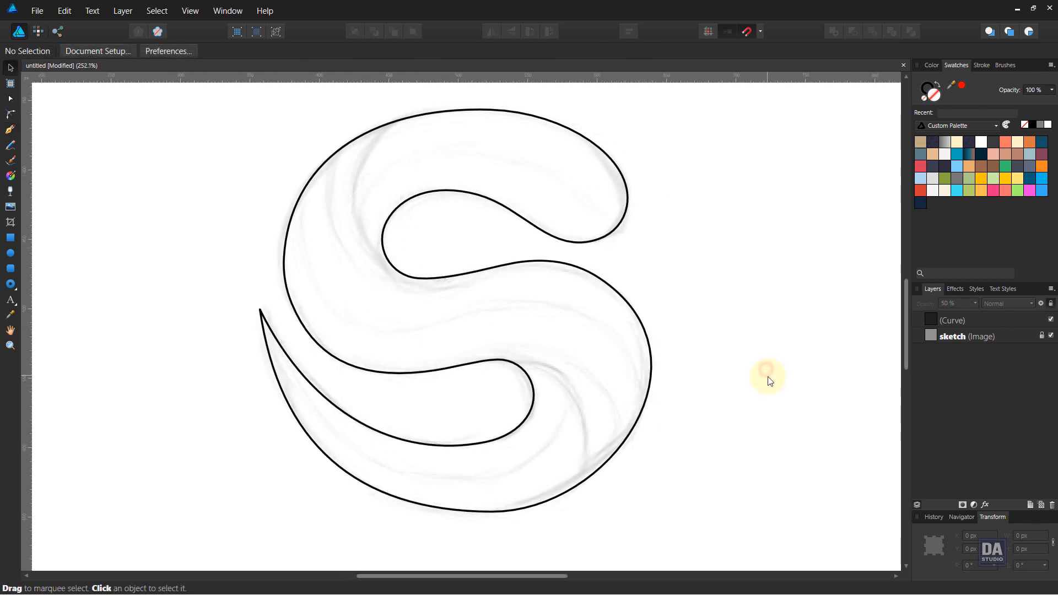
left_click(10, 130)
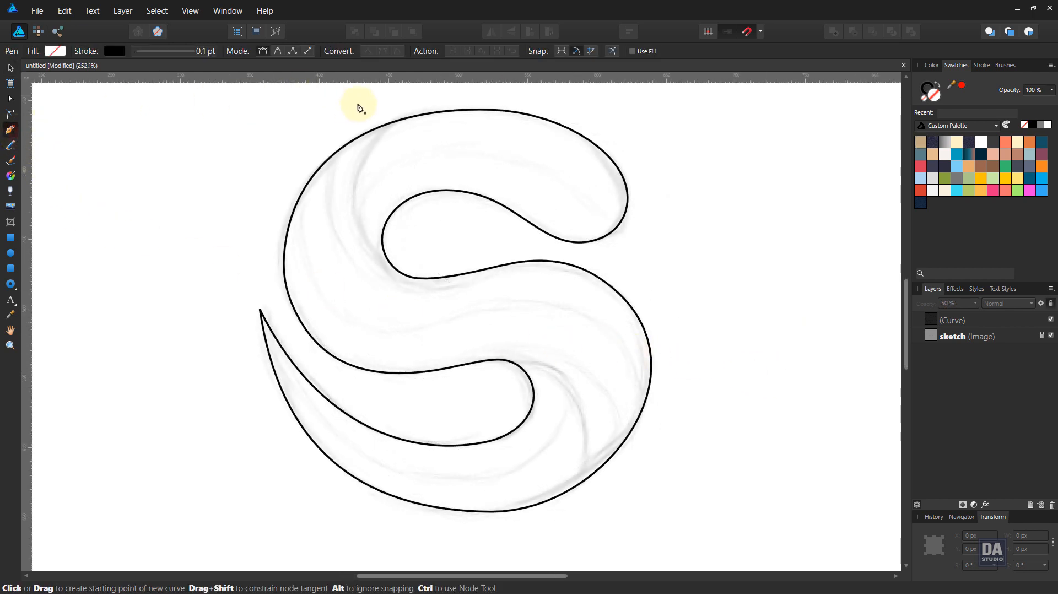
left_click(400, 109)
left_click(393, 270)
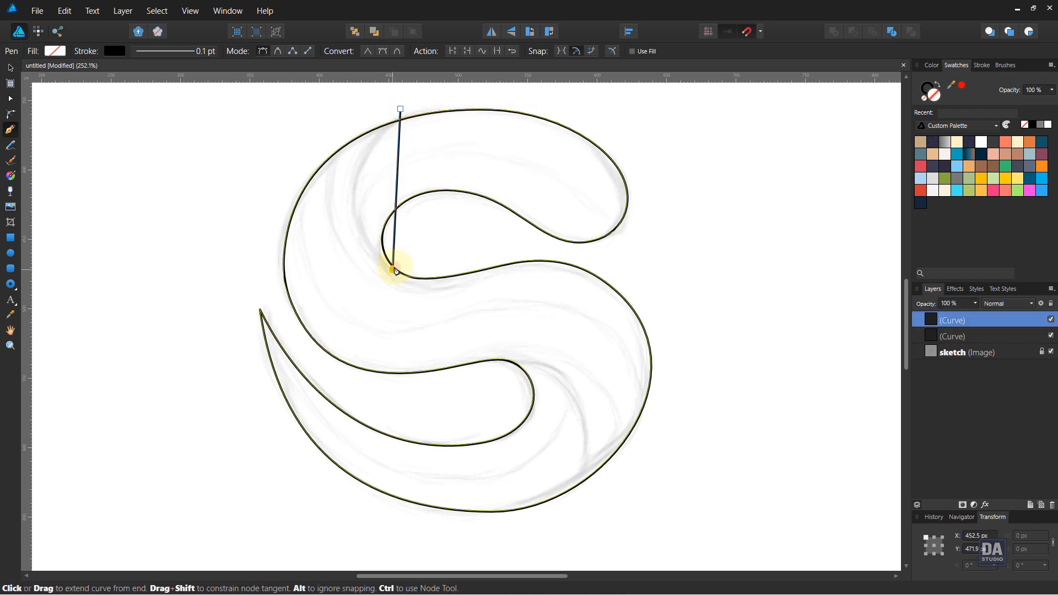
left_click_drag(398, 164, 376, 259)
Reposition the fold segment's two end nodes near the S outline and adjust its handles to follow the sketched upper fold
scroll(373, 177, "up", 3)
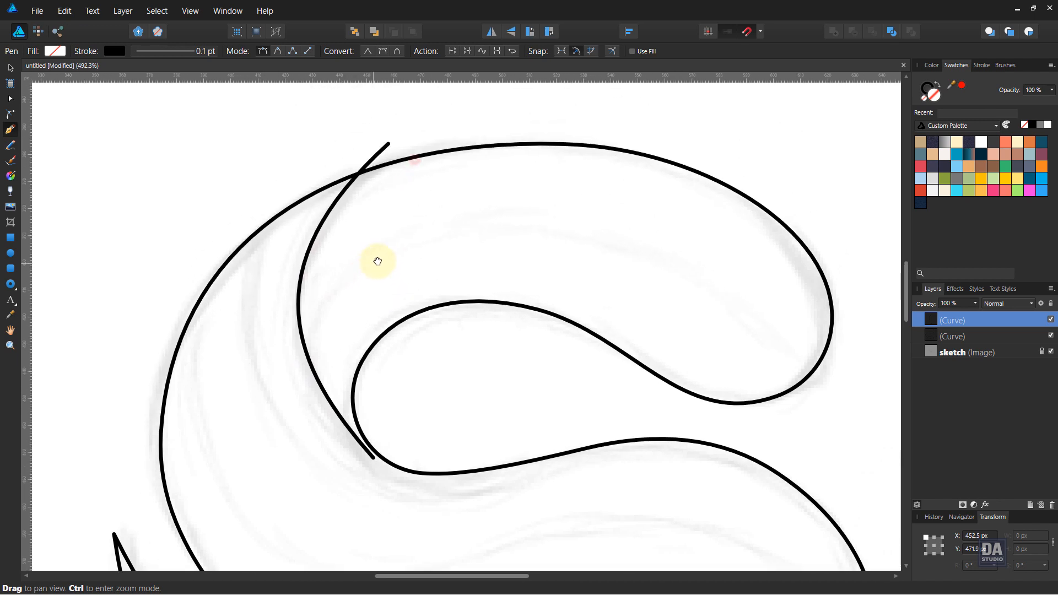
left_click_drag(392, 148, 397, 160)
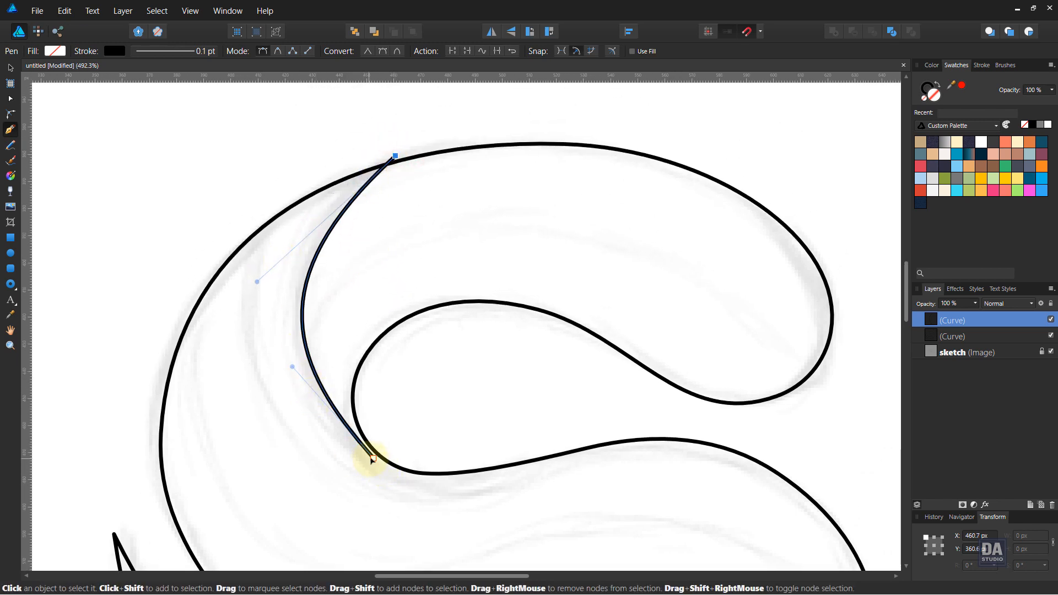
left_click_drag(372, 459, 394, 468)
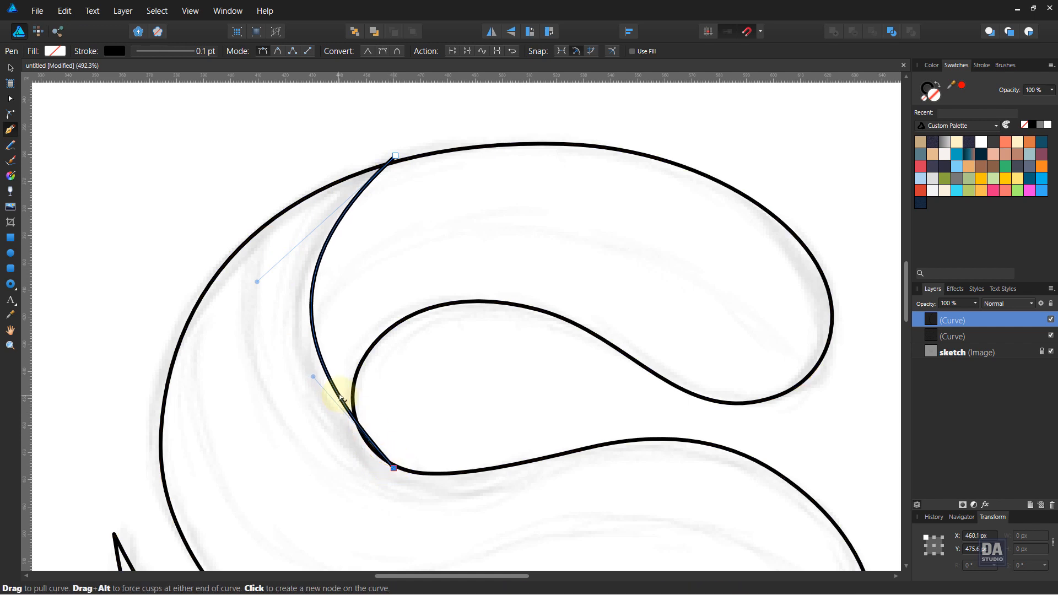
left_click_drag(313, 377, 280, 418)
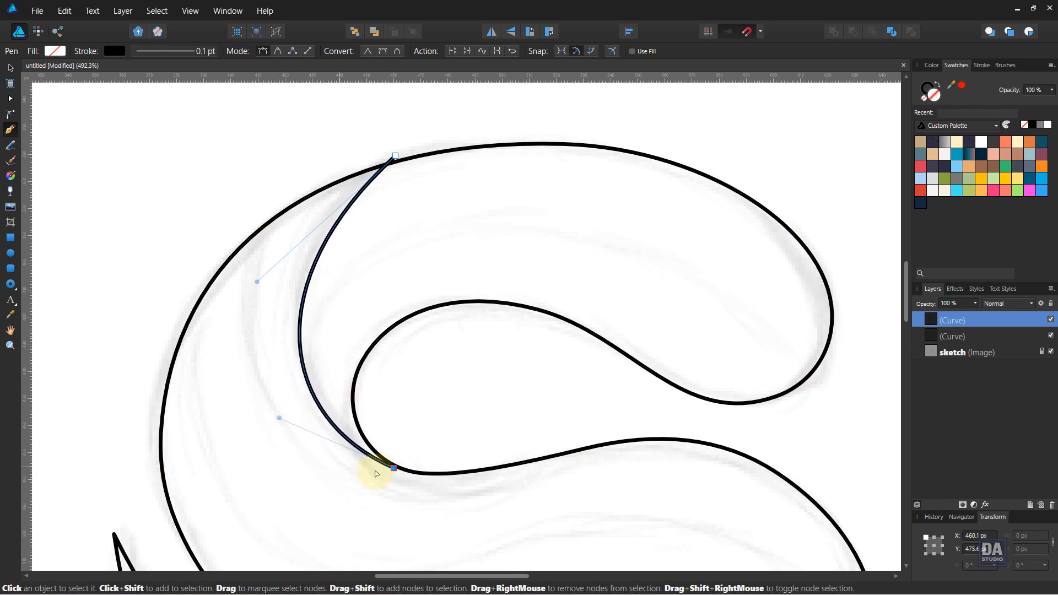
left_click_drag(393, 469, 394, 468)
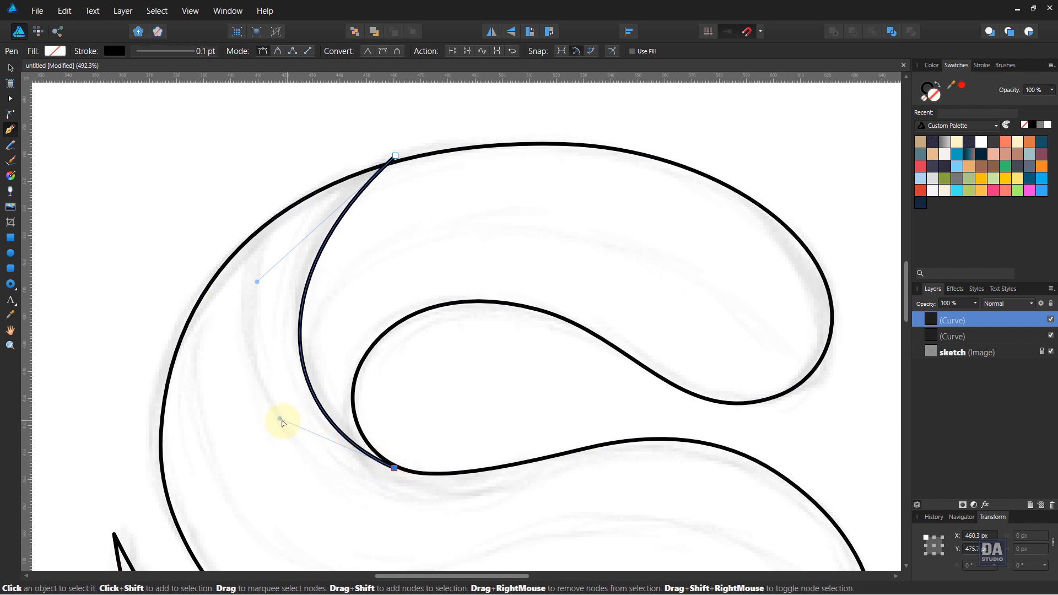
left_click_drag(279, 418, 276, 423)
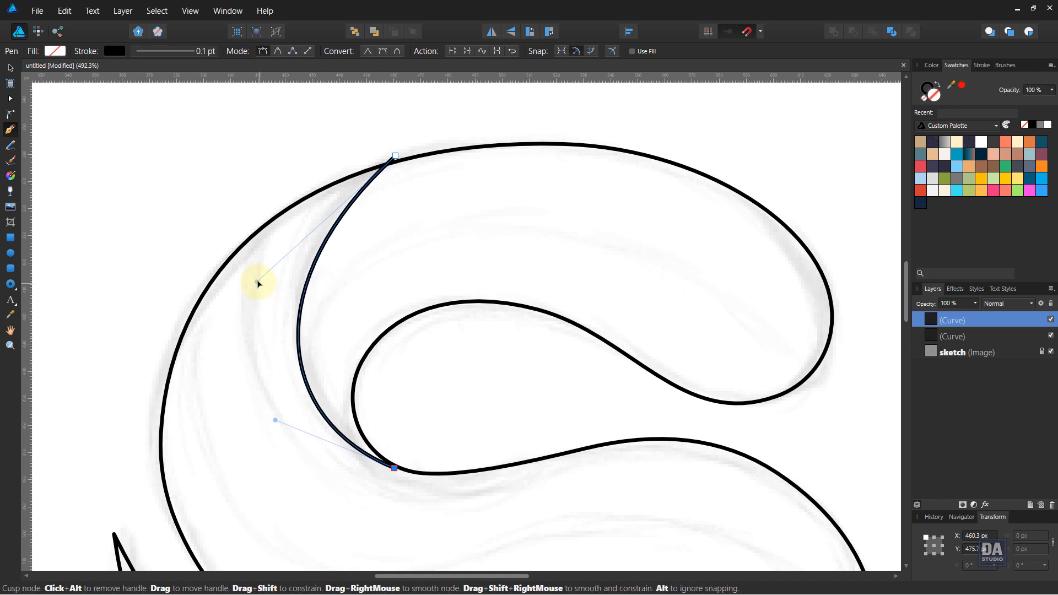
left_click_drag(257, 284, 245, 268)
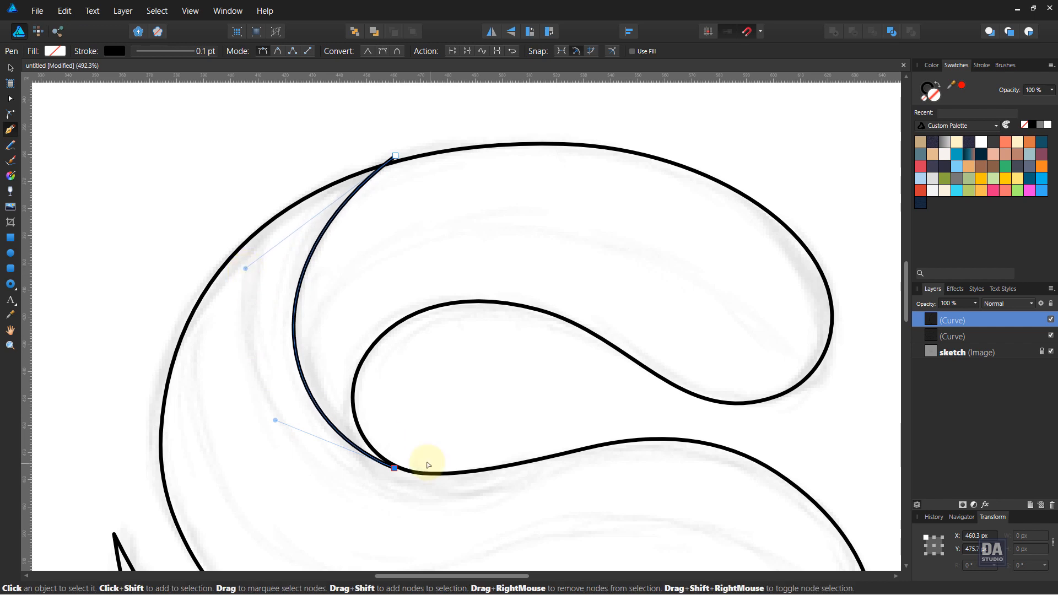
Extend the path with straight segments loosely outside the S's right side, from the upper counter to just past the lower-right outline
left_click(470, 452)
left_click_drag(609, 496, 420, 291)
left_click(486, 196)
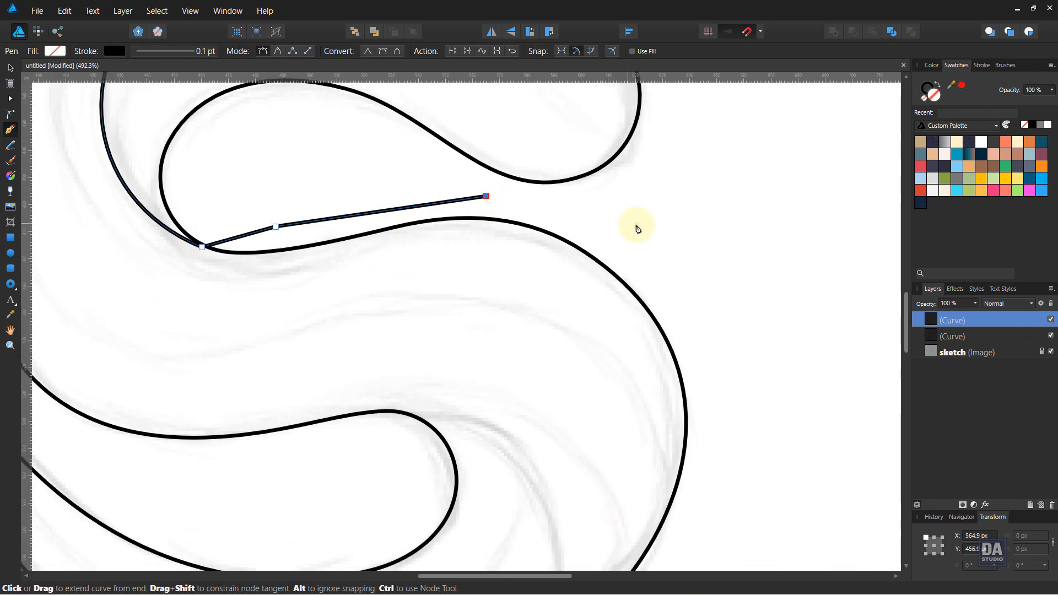
left_click(636, 226)
left_click(708, 352)
scroll(612, 465, "down", 3)
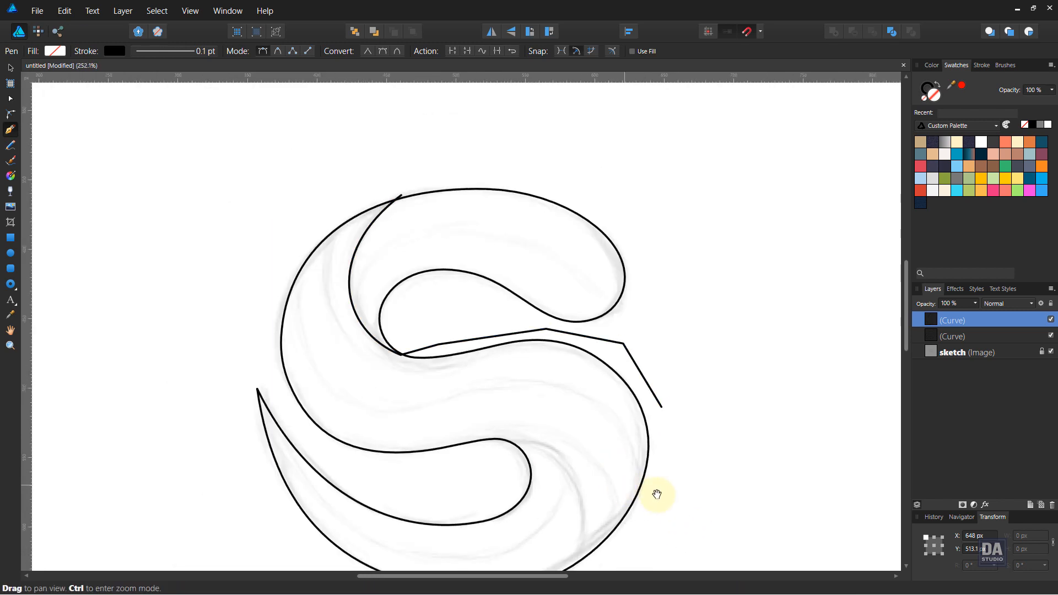
left_click_drag(657, 494, 664, 419)
left_click(656, 444)
left_click(568, 505)
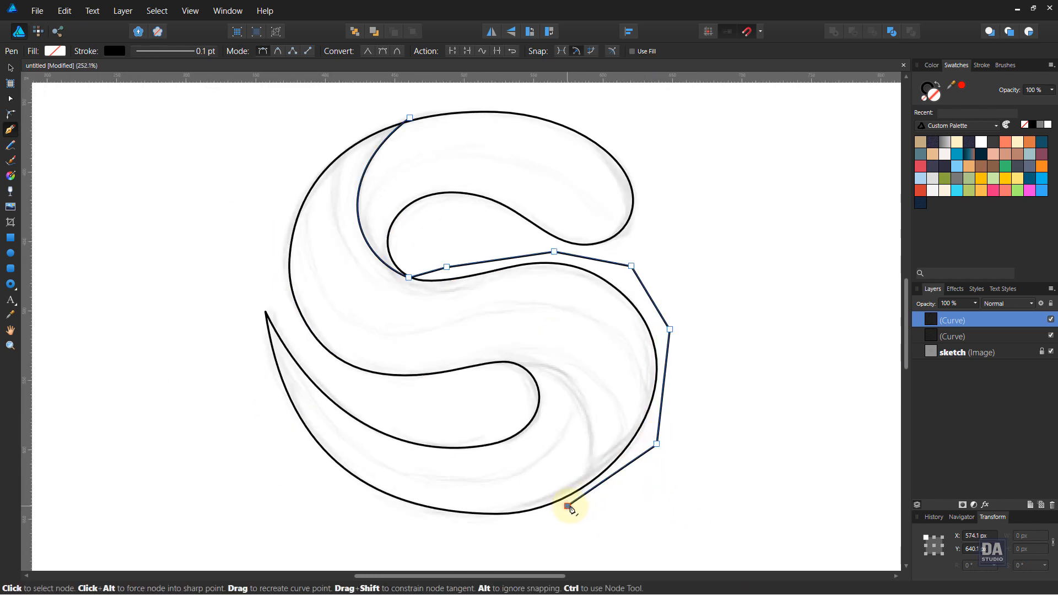
Add a segment from the lower-right point to the top of the lower counter's round end and bend it along the sketched lower fold
left_click(506, 362)
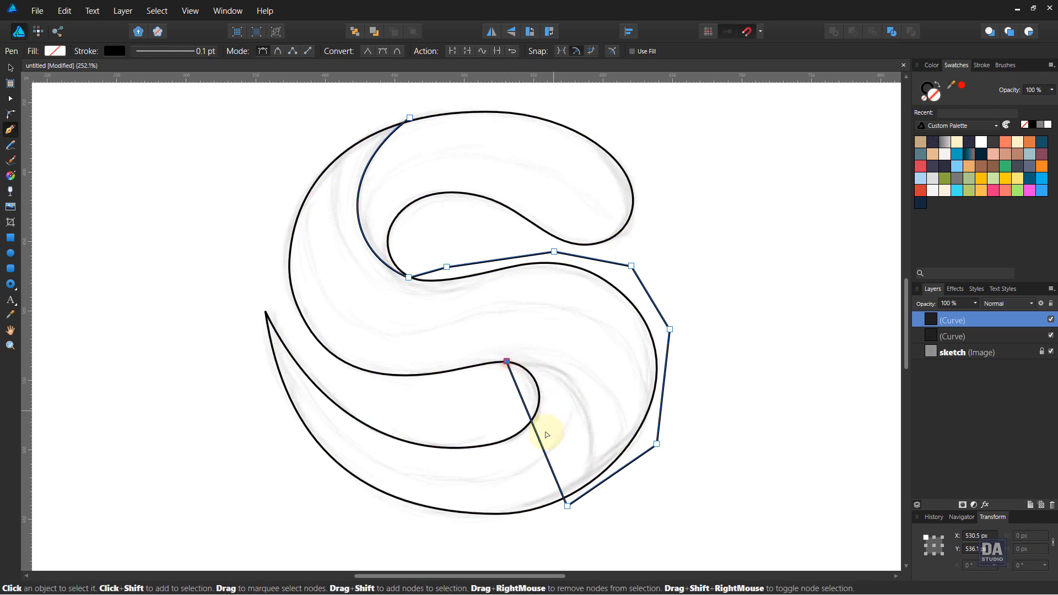
scroll(543, 435, "up", 2)
scroll(550, 439, "up", 2)
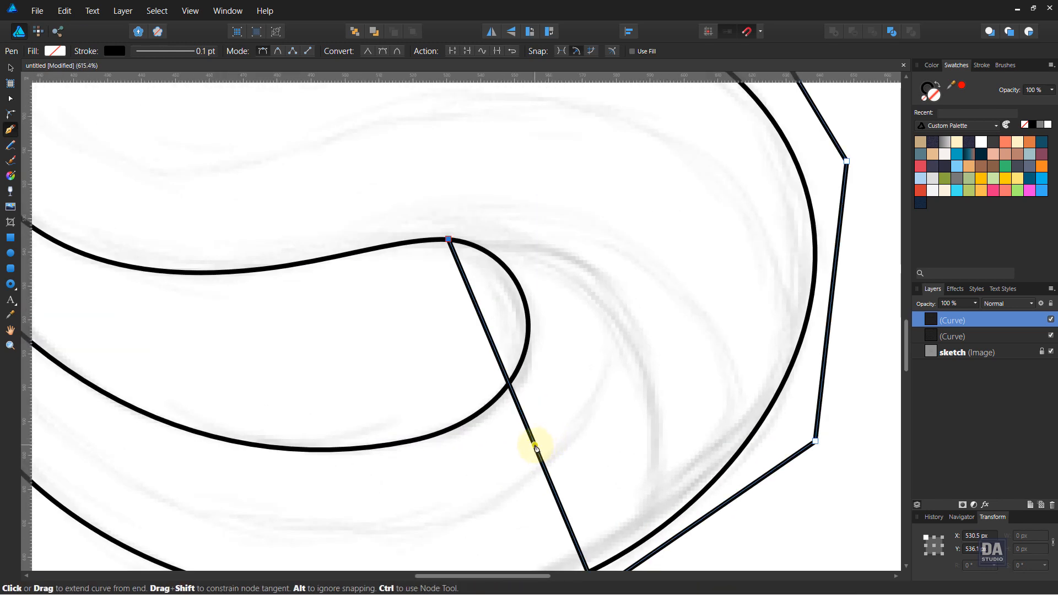
left_click_drag(534, 444, 656, 367)
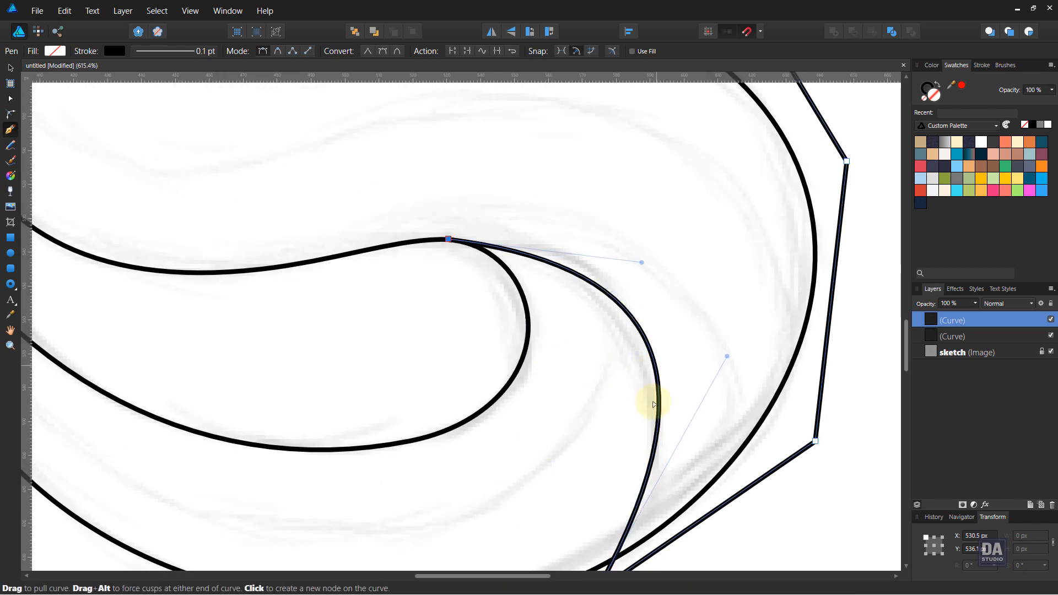
Adjust both handles of the lower fold segment so it leaves the counter smoothly and follows the sketch line
scroll(673, 484, "down", 2)
left_click_drag(704, 538, 625, 448)
scroll(587, 330, "up", 2)
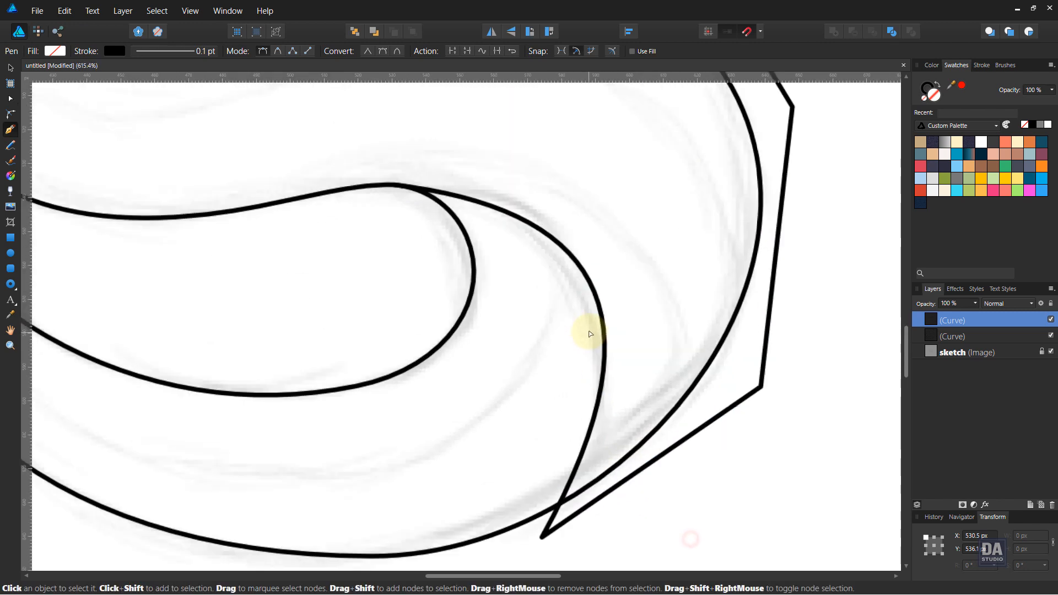
left_click_drag(570, 171, 573, 190)
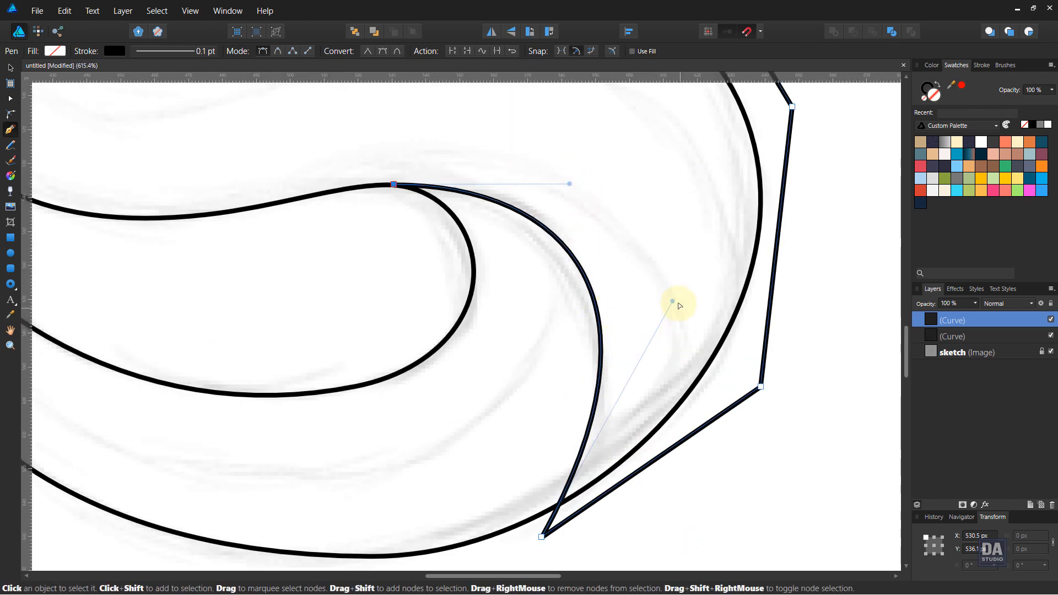
left_click_drag(673, 302, 683, 343)
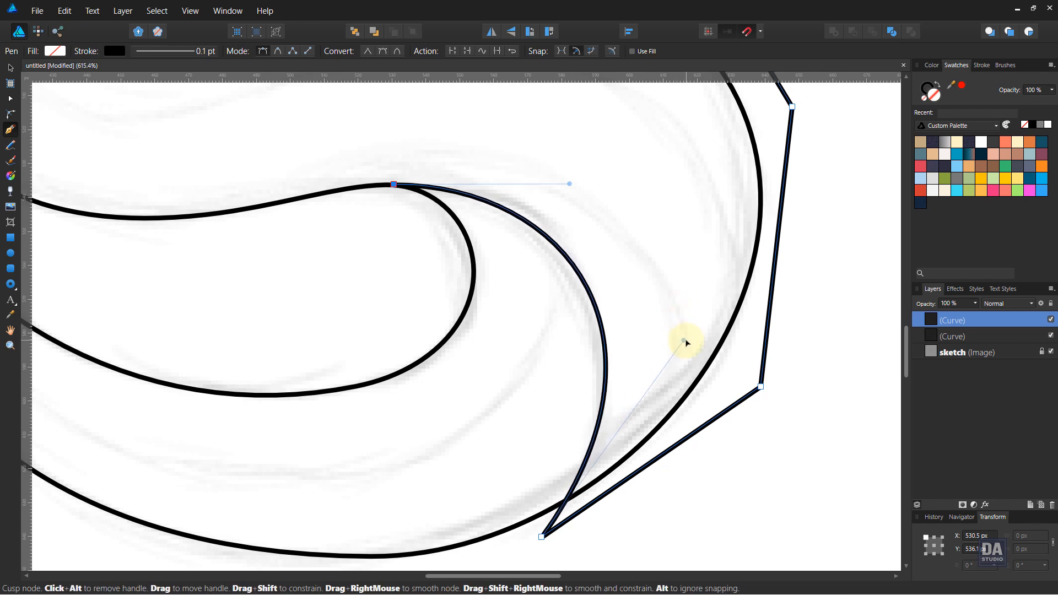
left_click_drag(570, 183, 557, 184)
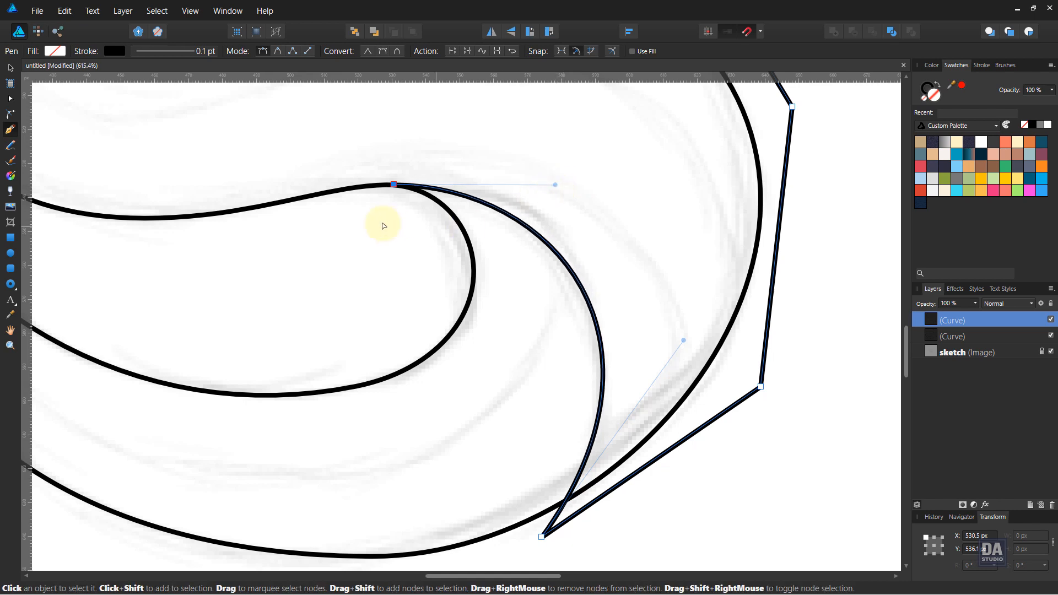
Continue the path through the lower counter and loosely around the S's left side, closing it at its starting node
scroll(378, 226, "down", 5)
left_click_drag(399, 175, 503, 309)
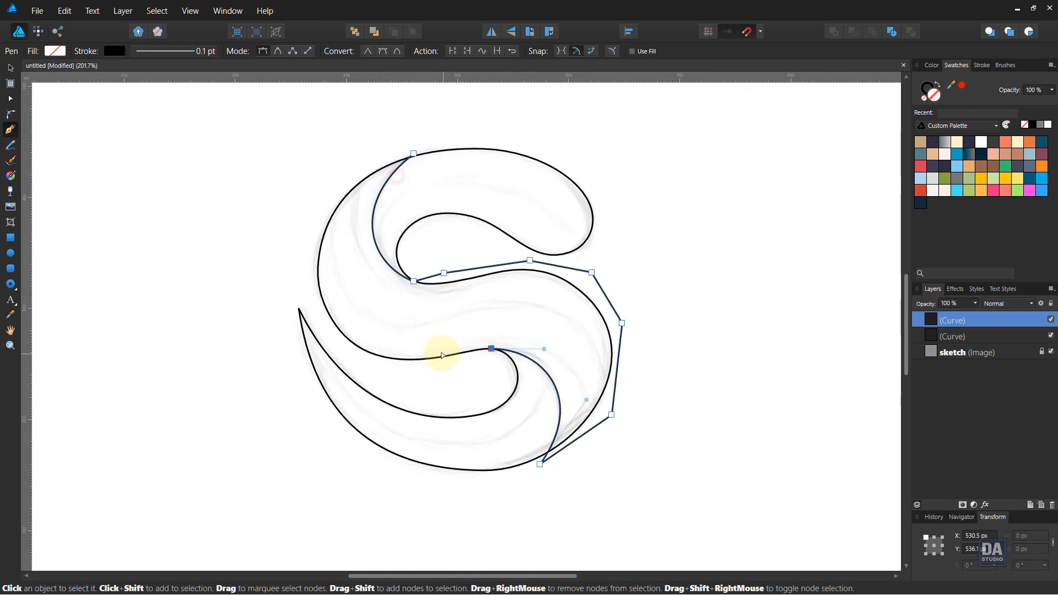
scroll(441, 349, "up", 1)
left_click(452, 379)
left_click(382, 376)
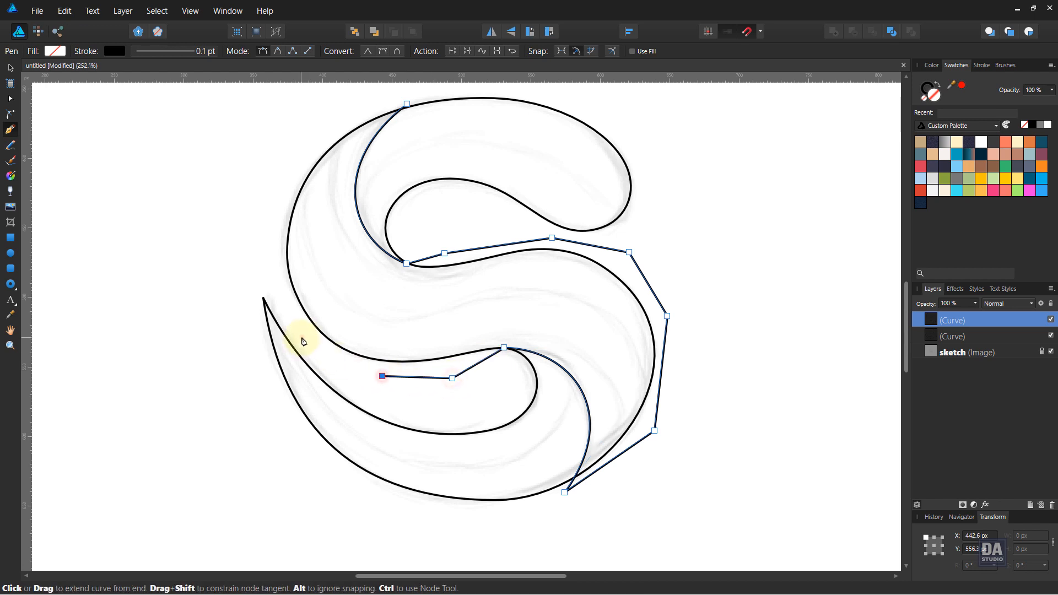
left_click(300, 337)
left_click(262, 230)
left_click(299, 156)
left_click(377, 104)
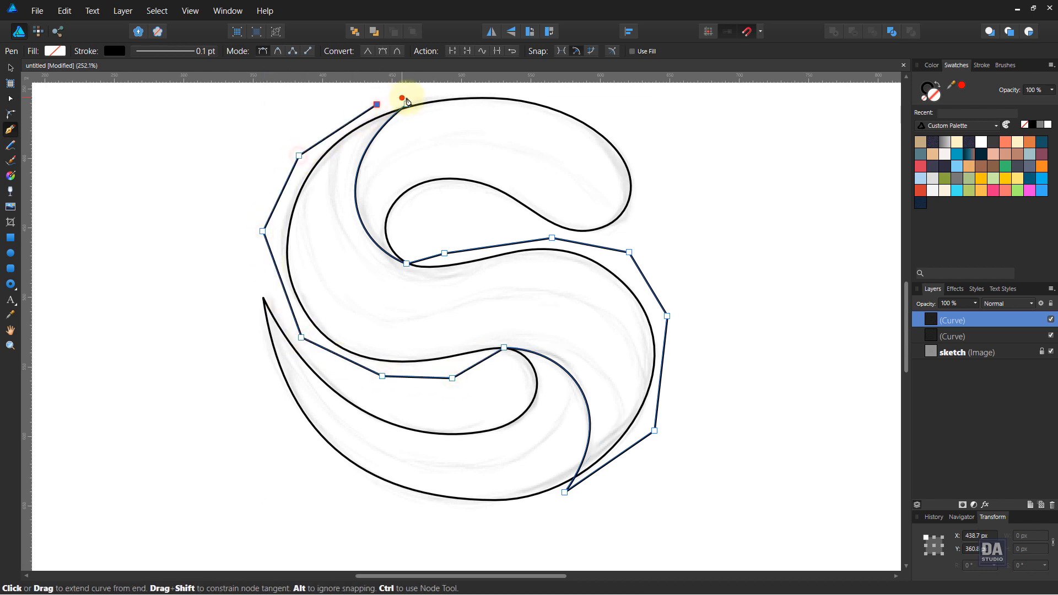
left_click(406, 104)
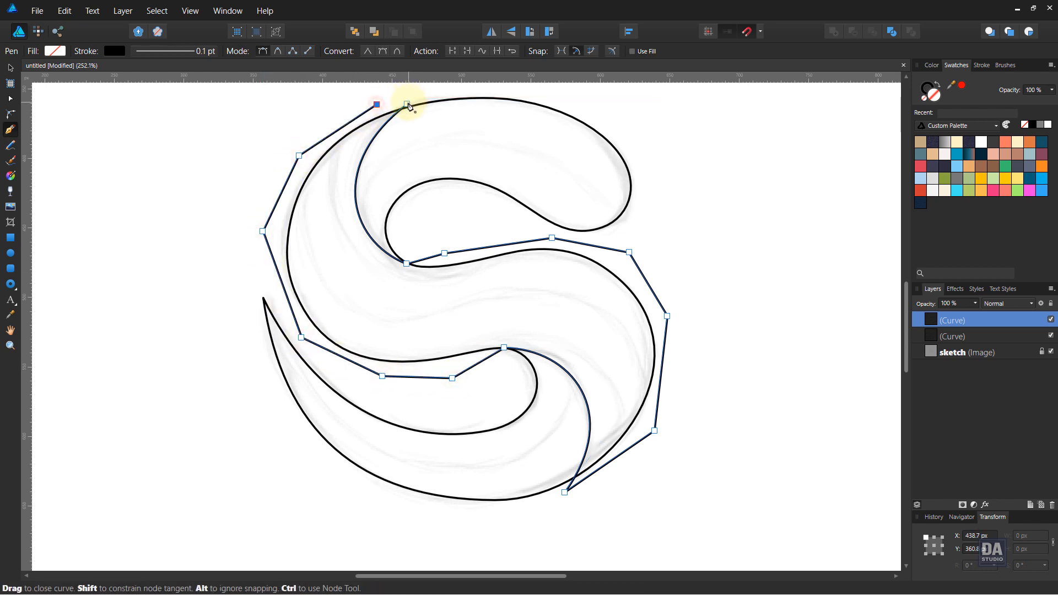
Fill the closed shape with the brown swatch and no stroke, and clip it inside the S outline curve
left_click(1021, 157)
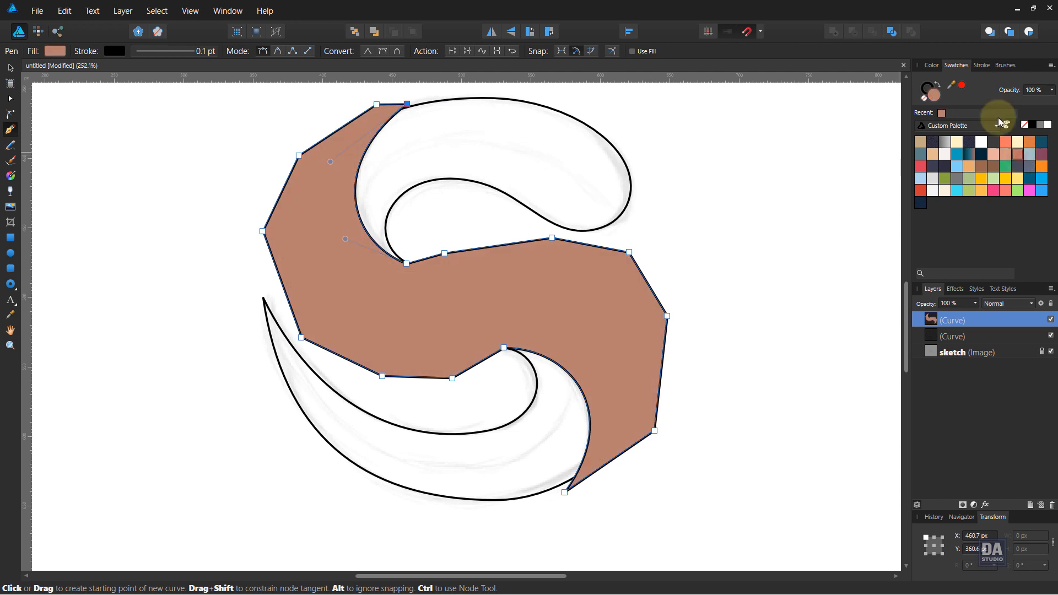
left_click(933, 101)
left_click_drag(976, 321, 973, 338)
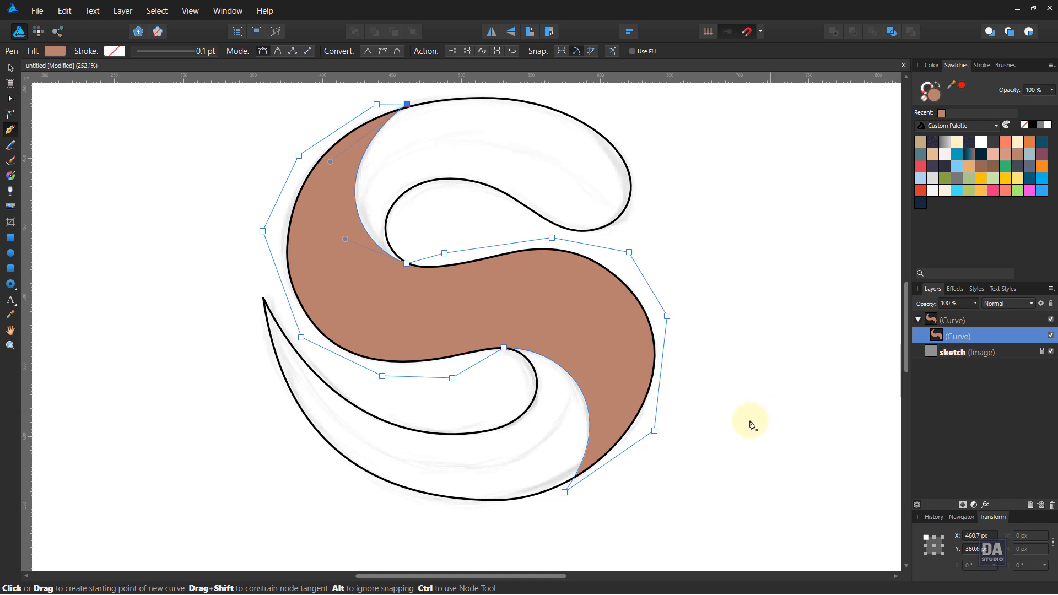
left_click(712, 421, "ctrl")
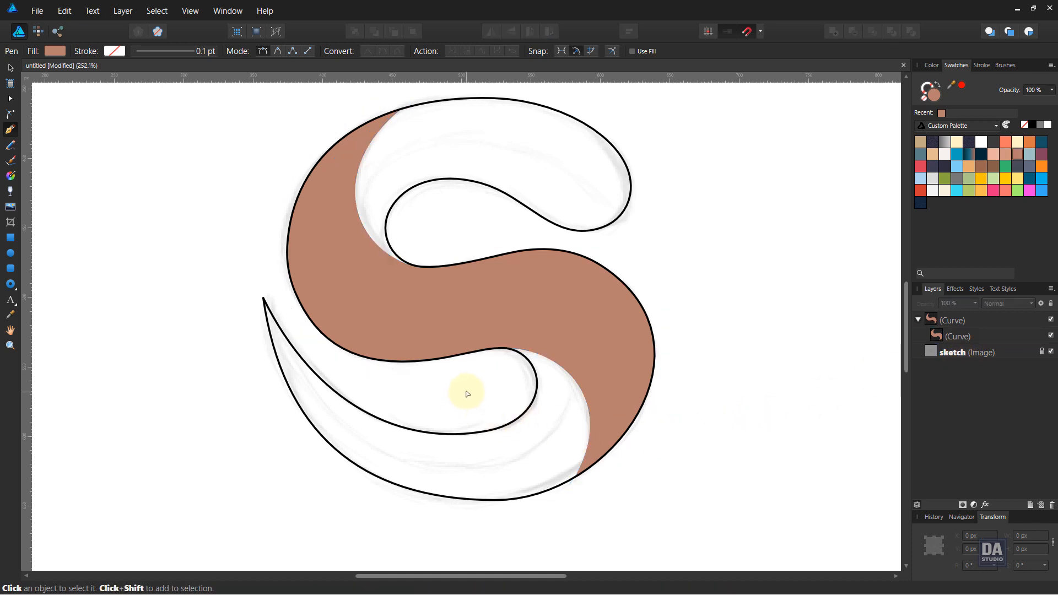
Draw a closed Pen tool shape loosely around the S's lower tail, overlapping the brown band, and nest it inside the S outline curve
scroll(467, 393, "up", 1)
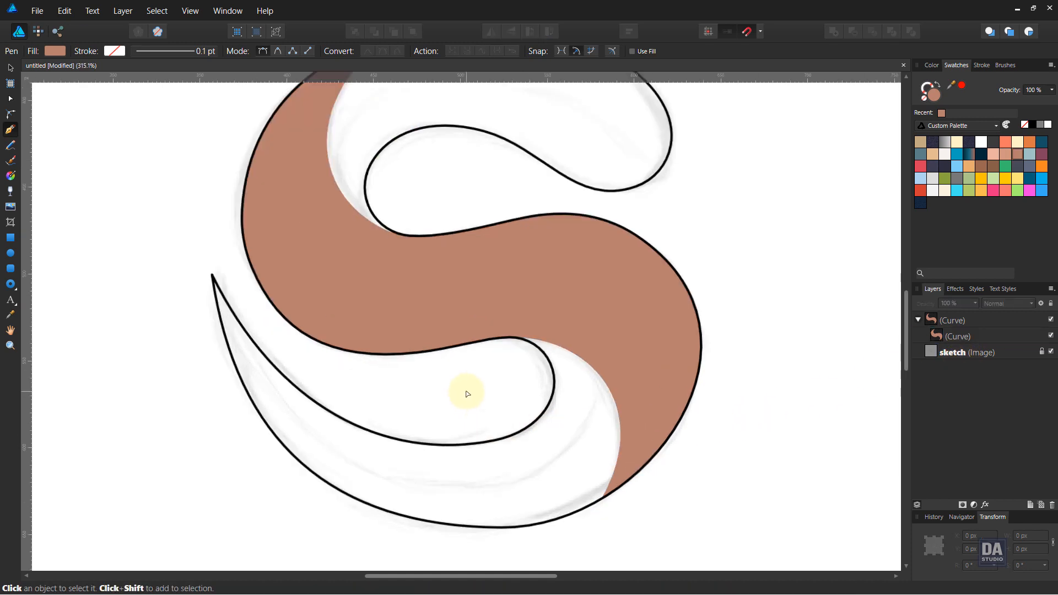
left_click(483, 345)
left_click_drag(553, 324, 577, 527)
left_click(466, 558)
left_click(296, 501)
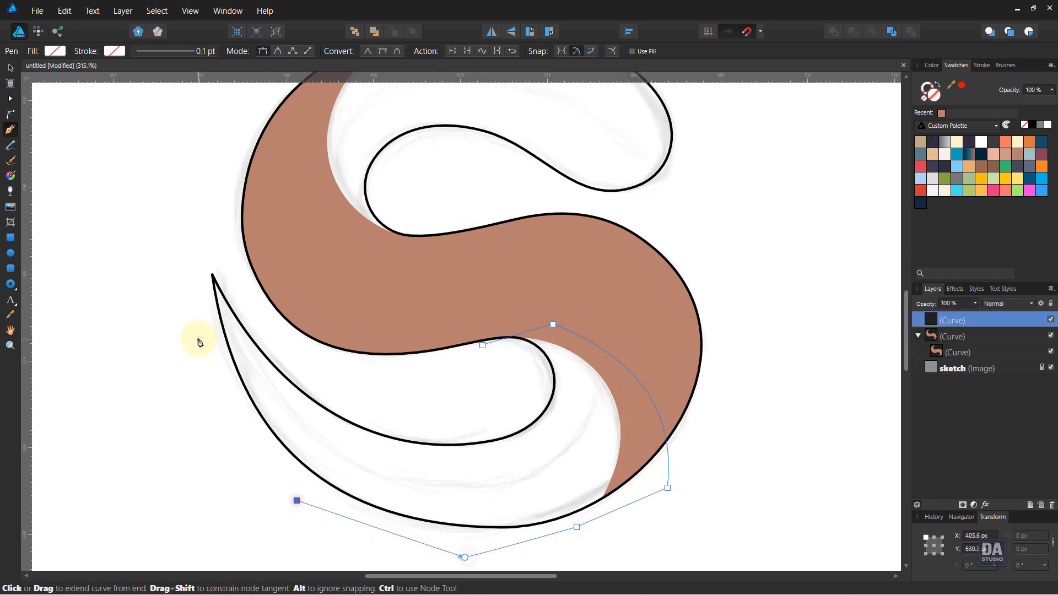
left_click(198, 339)
left_click_drag(326, 386, 422, 407)
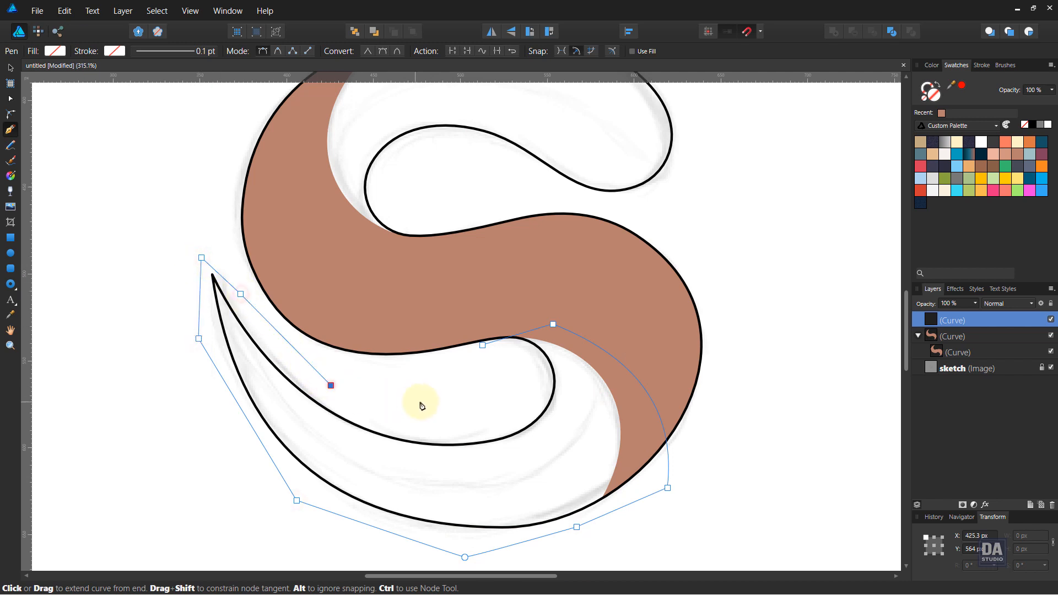
left_click(482, 345)
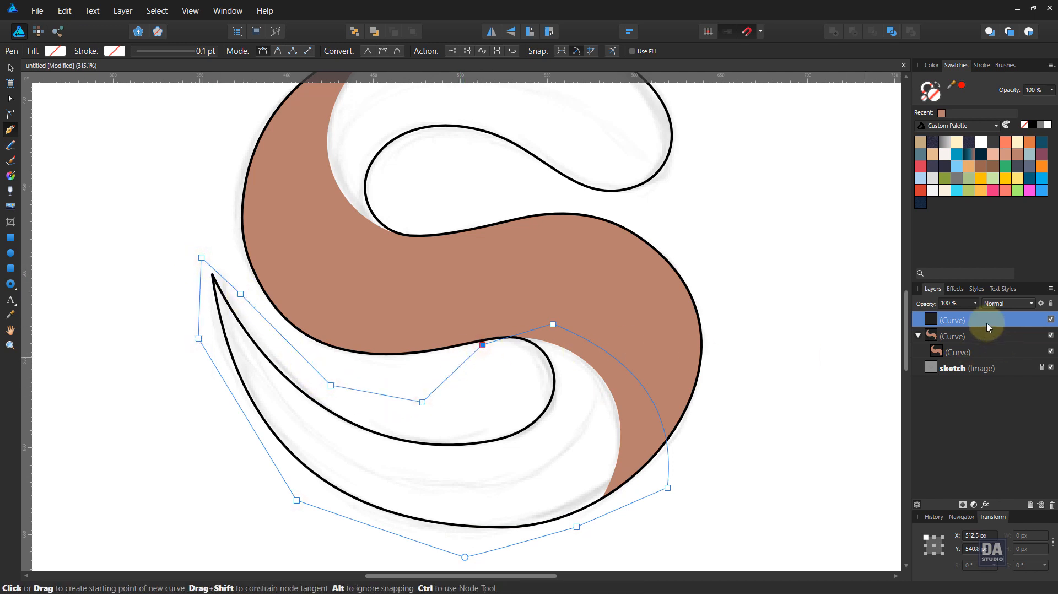
left_click_drag(987, 323, 989, 339)
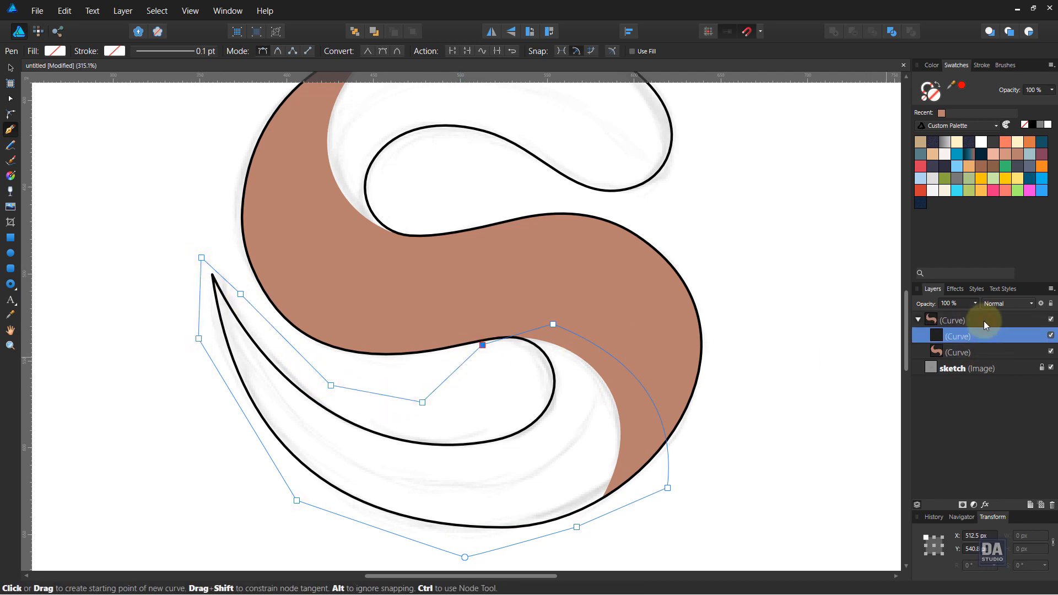
Fill the lower tail shape with the light pink swatch and move it back one, behind the brown band
left_click(1004, 154)
left_click(991, 155)
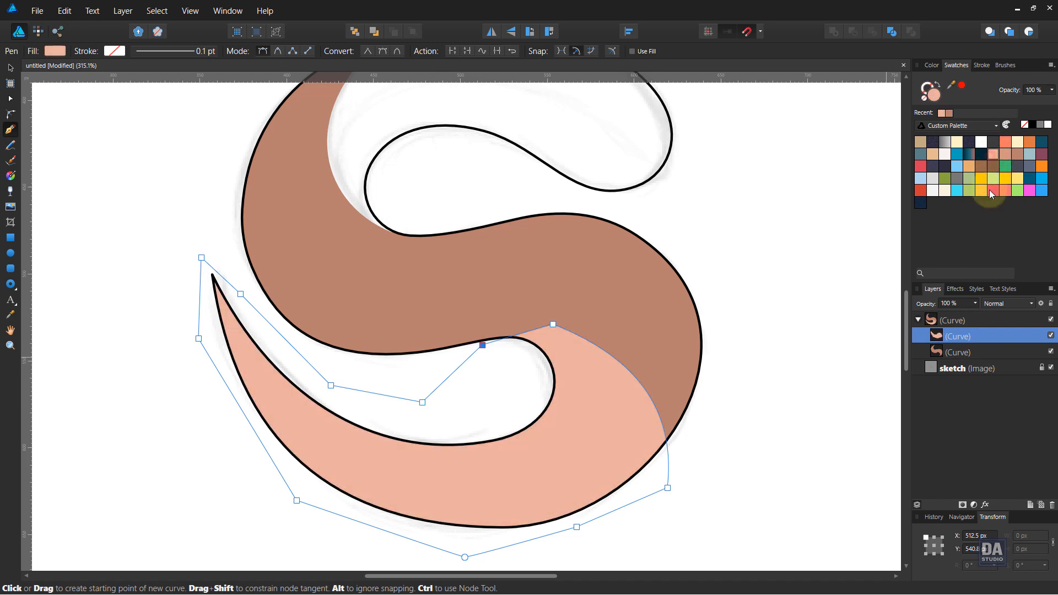
right_click(623, 366)
mouse_move(556, 226)
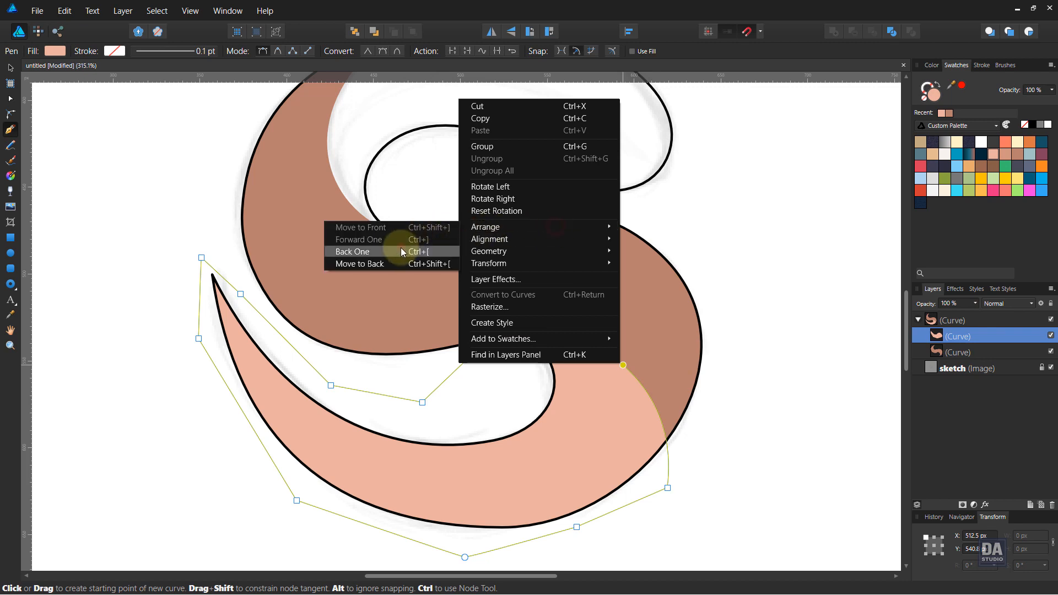
left_click(401, 247)
key("ctrl+d")
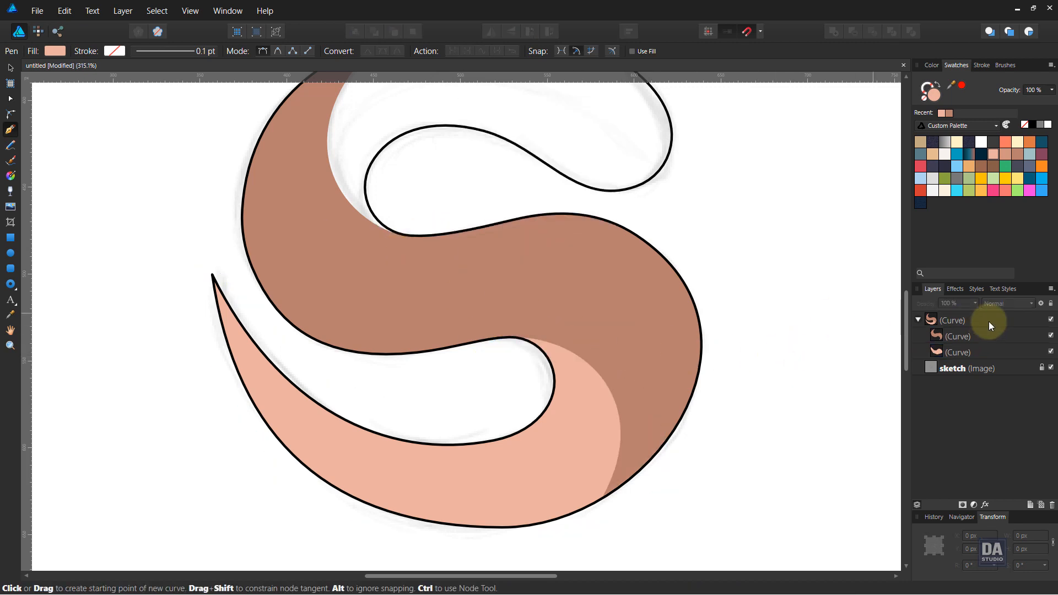
Fill the parent S outline curve with the plum swatch and remove its stroke
left_click(988, 321)
scroll(632, 210, "down", 3)
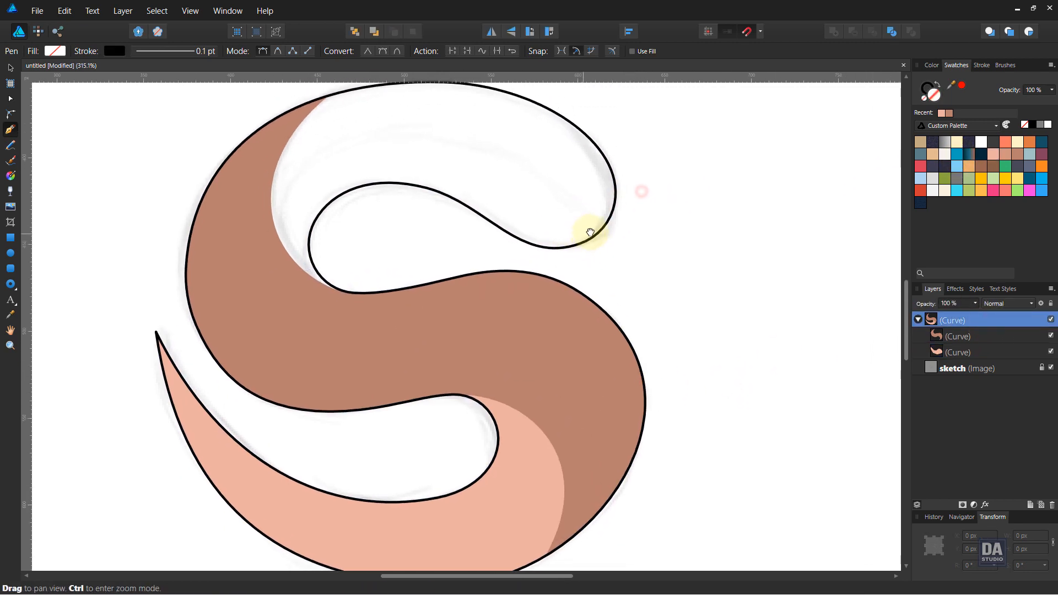
left_click(1019, 155)
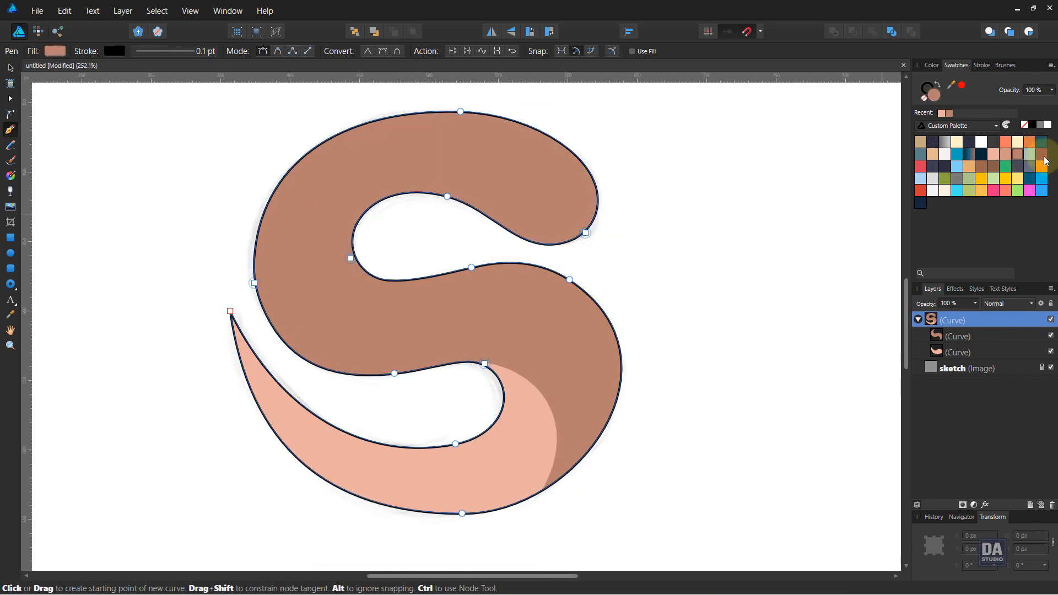
left_click(1043, 155)
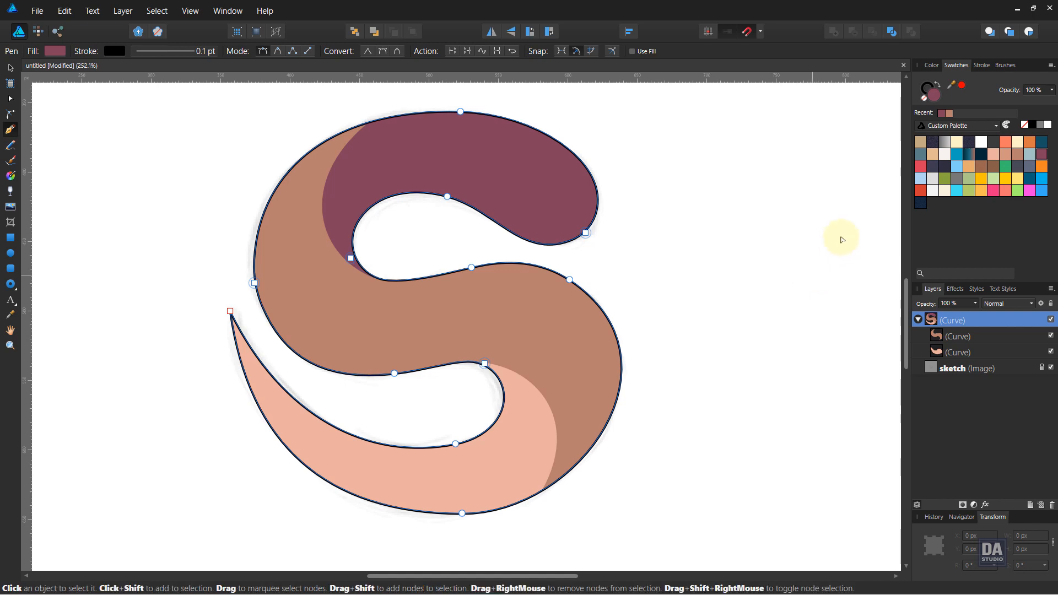
left_click(926, 99)
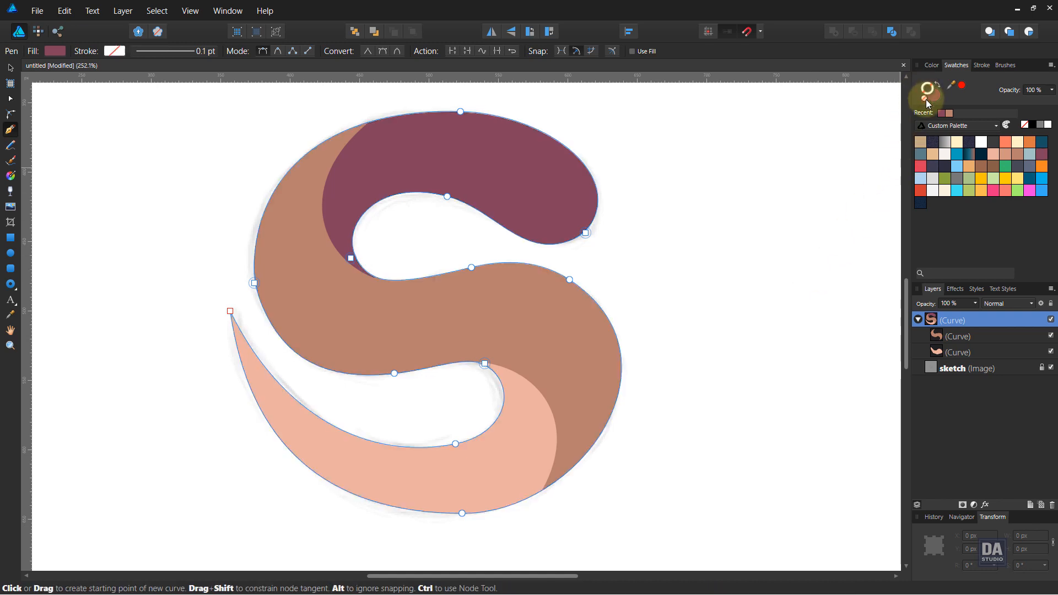
left_click(643, 297)
Hide the sketch image layer and fit the whole page in view
scroll(642, 303, "down", 2)
scroll(643, 303, "down", 1)
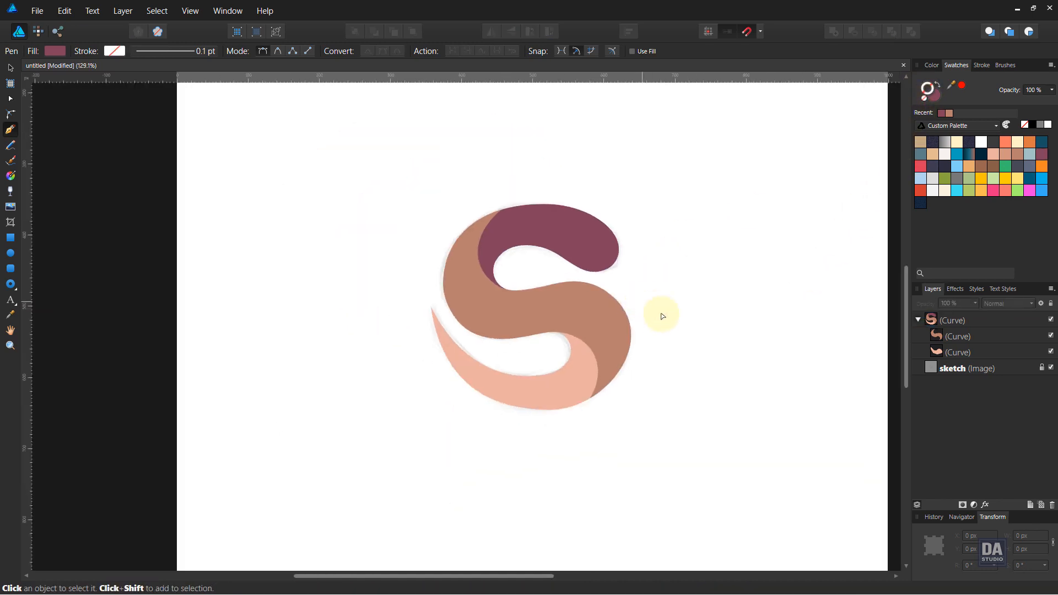
left_click(1051, 367)
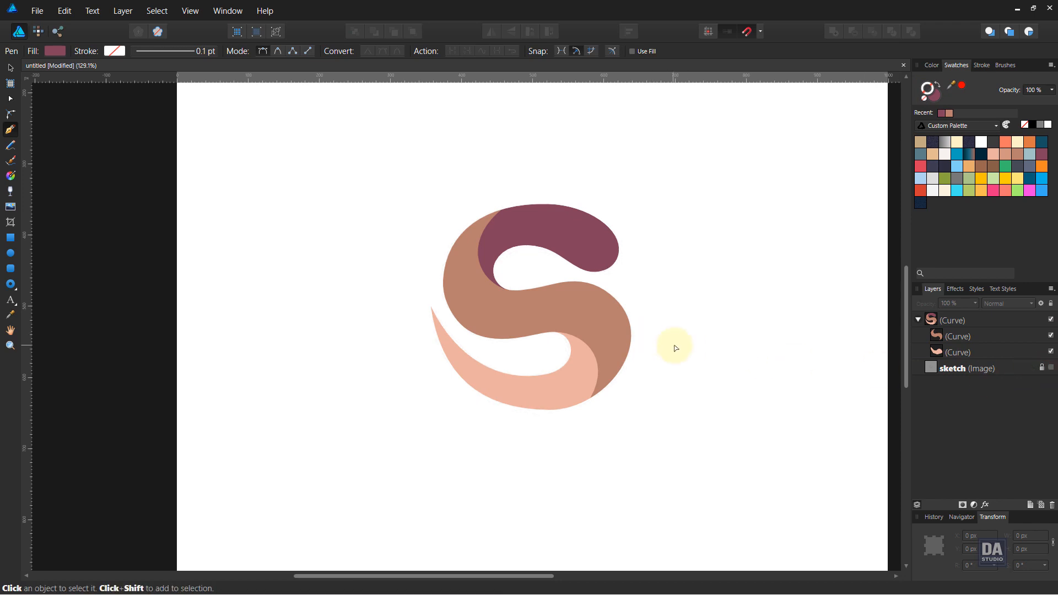
key("ctrl+0")
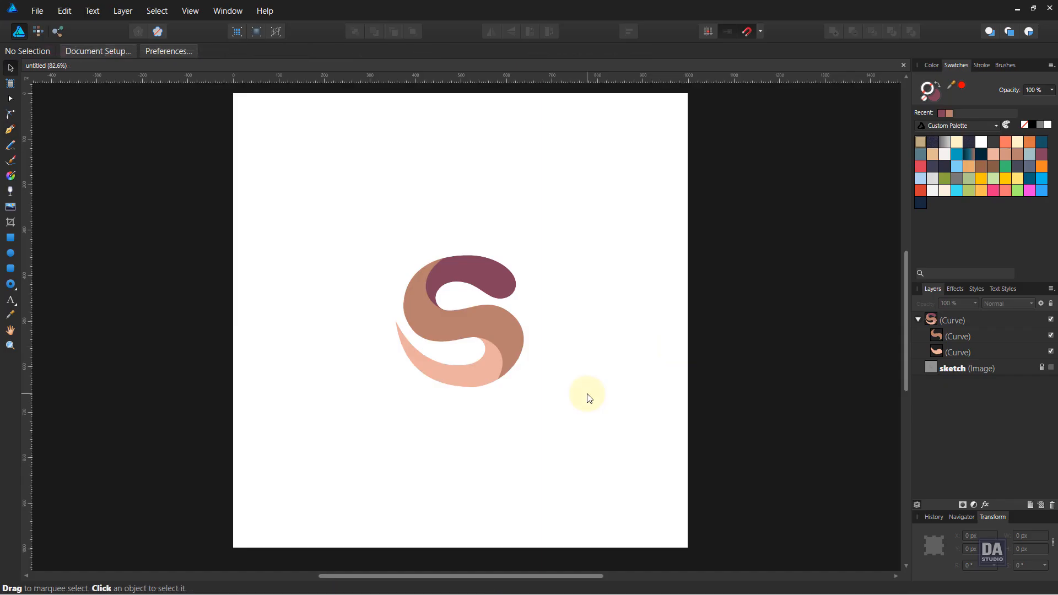
Load the Custom Gradients swatches and fill the parent S curve with the purple-red-yellow gradient
scroll(442, 285, "up", 4)
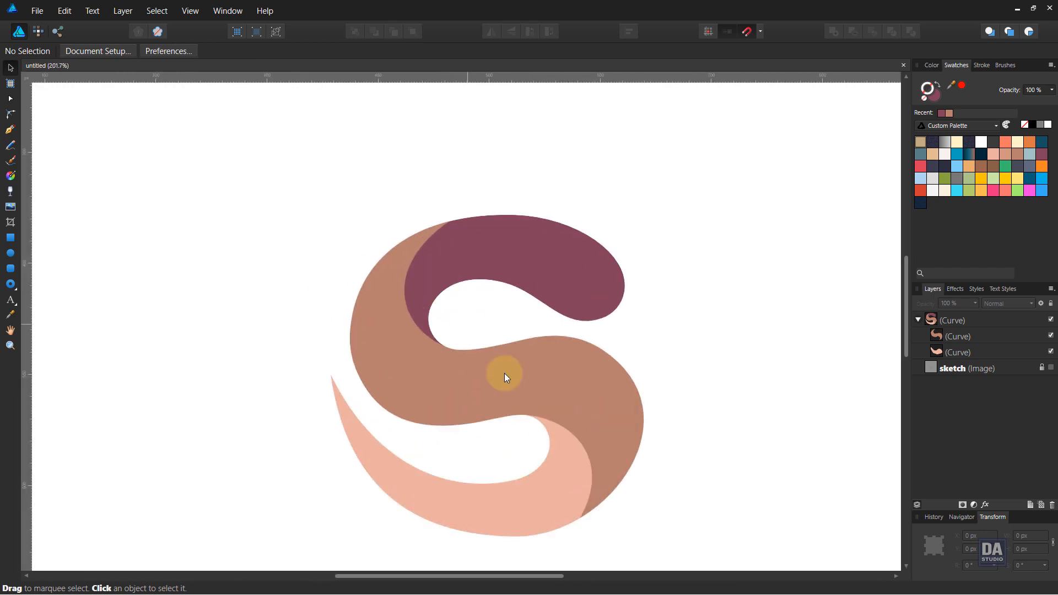
scroll(540, 423, "up", 1)
left_click_drag(584, 440, 554, 392)
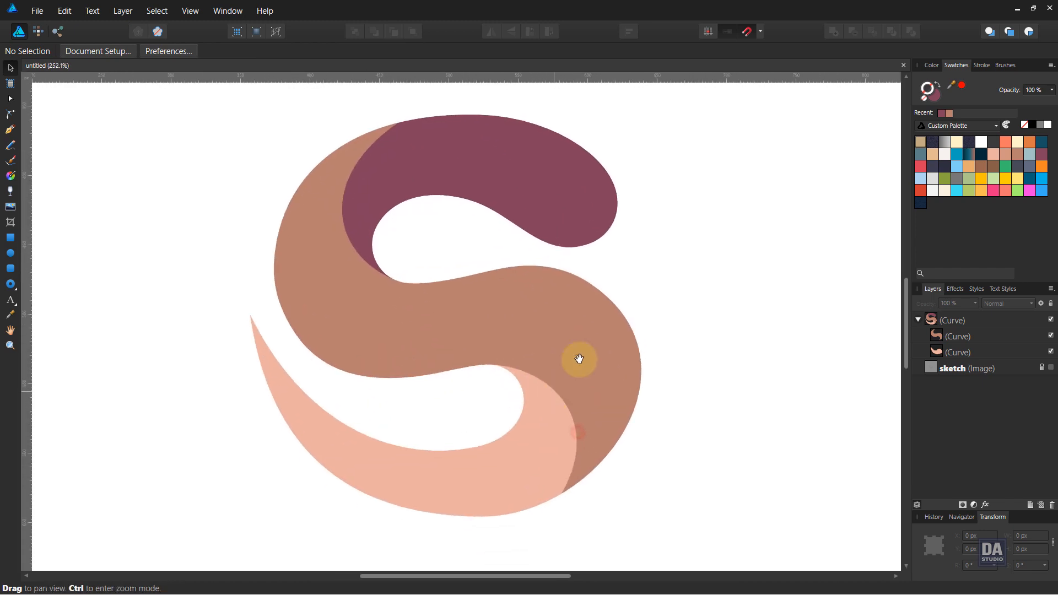
left_click(921, 126)
left_click(941, 180)
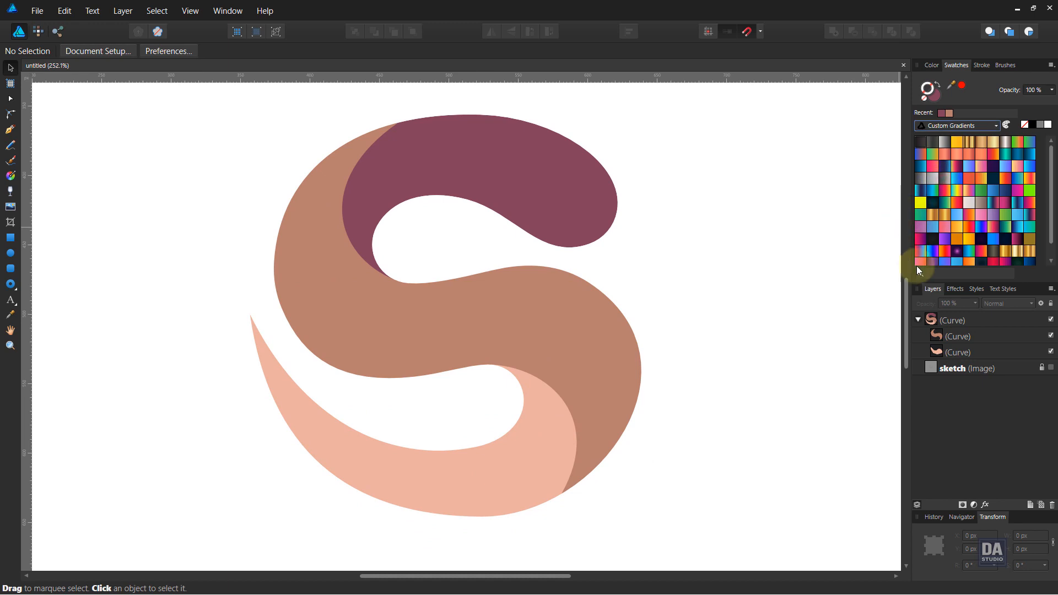
left_click(950, 320)
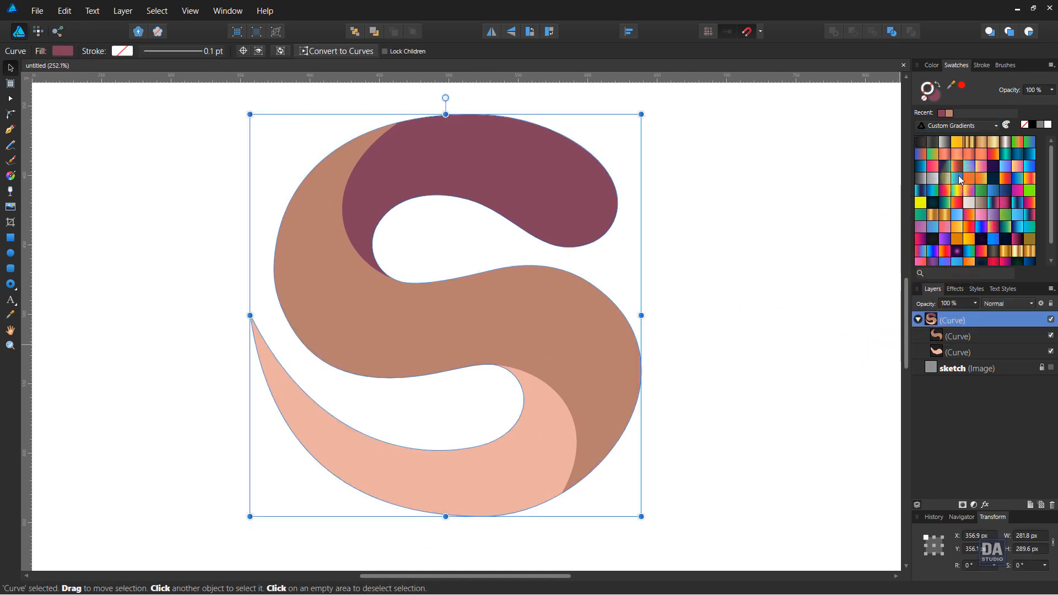
left_click(947, 195)
key("ctrl+z")
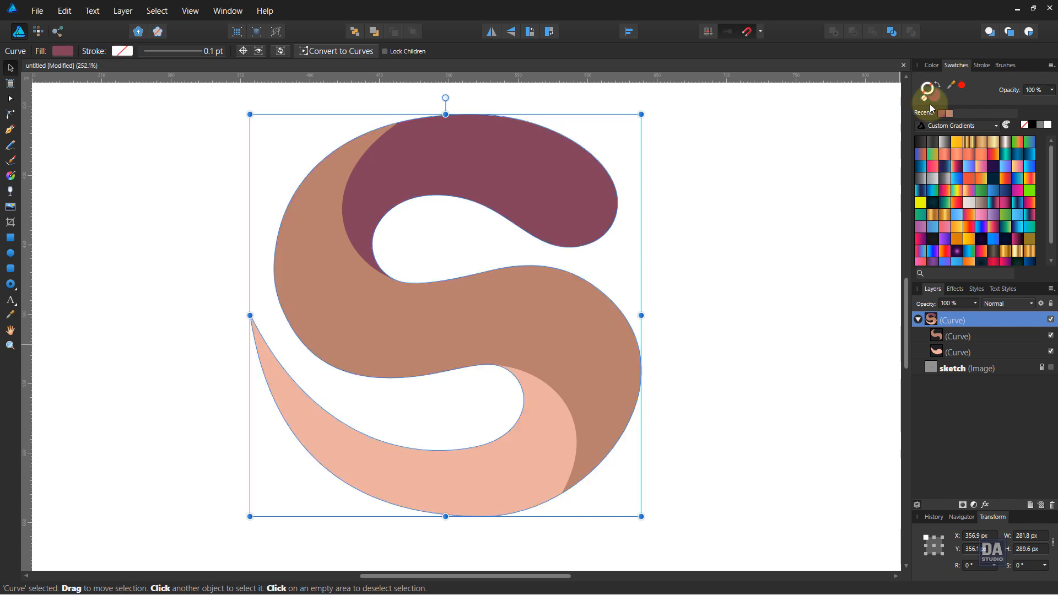
left_click(945, 192)
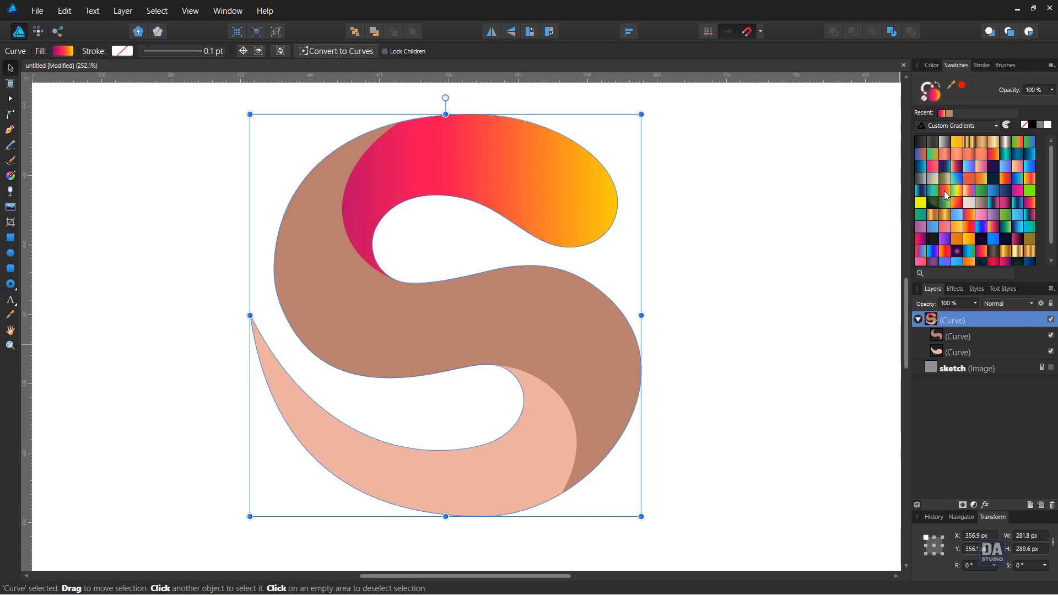
Fill the middle band with the navy-to-green-to-lime gradient and the lower tail with the navy-to-cyan gradient
left_click(968, 335)
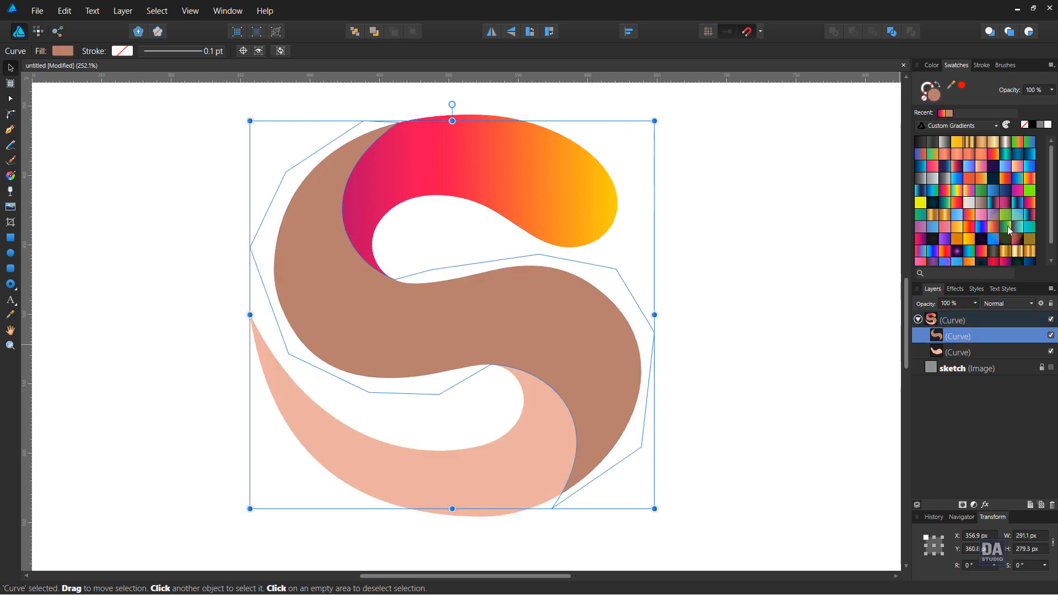
left_click(1008, 226)
left_click(975, 352)
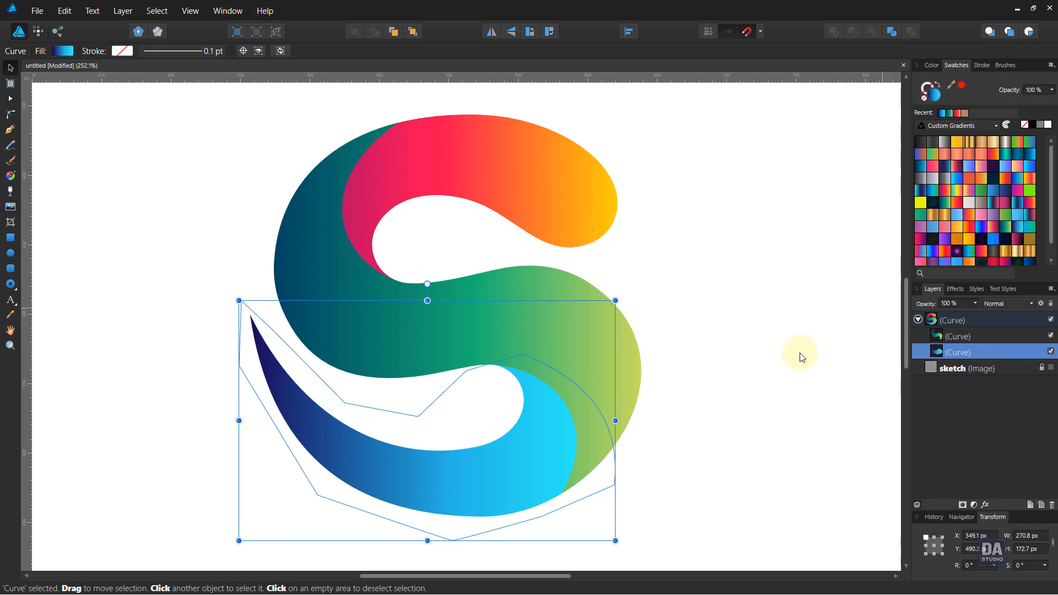
Redirect the tail's gradient from navy at the fold to cyan at the tip, and run the middle band's gradient diagonally from upper left to lower right
key("g")
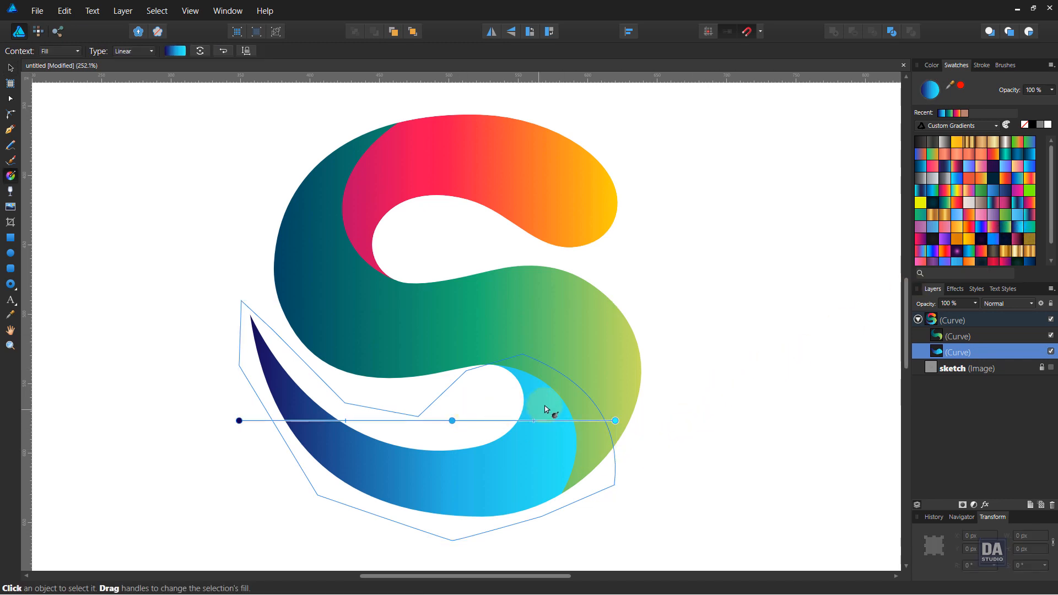
left_click_drag(566, 395, 277, 432)
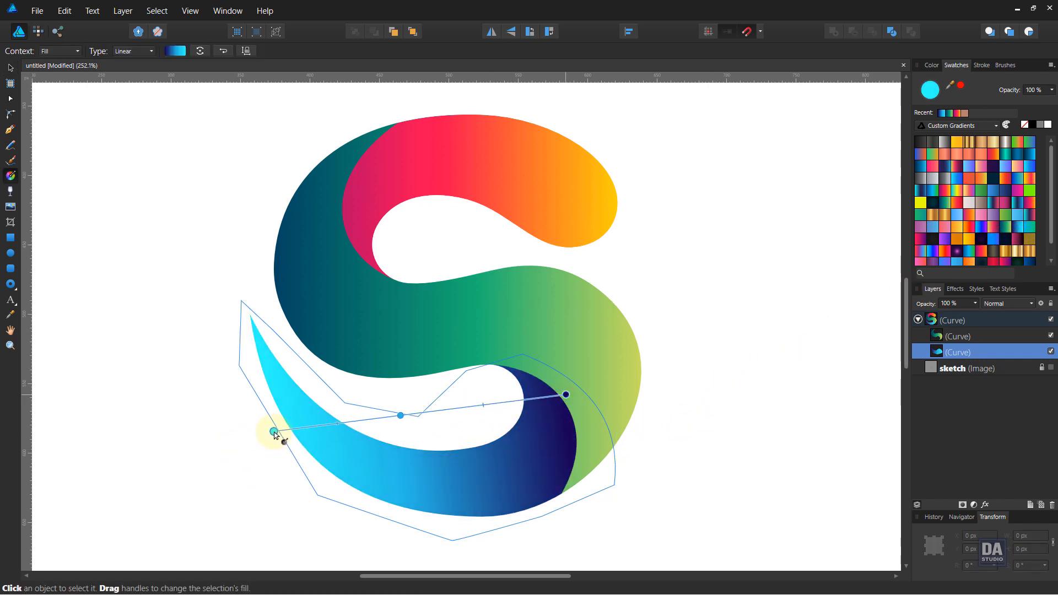
left_click(432, 325)
left_click_drag(293, 196, 591, 482)
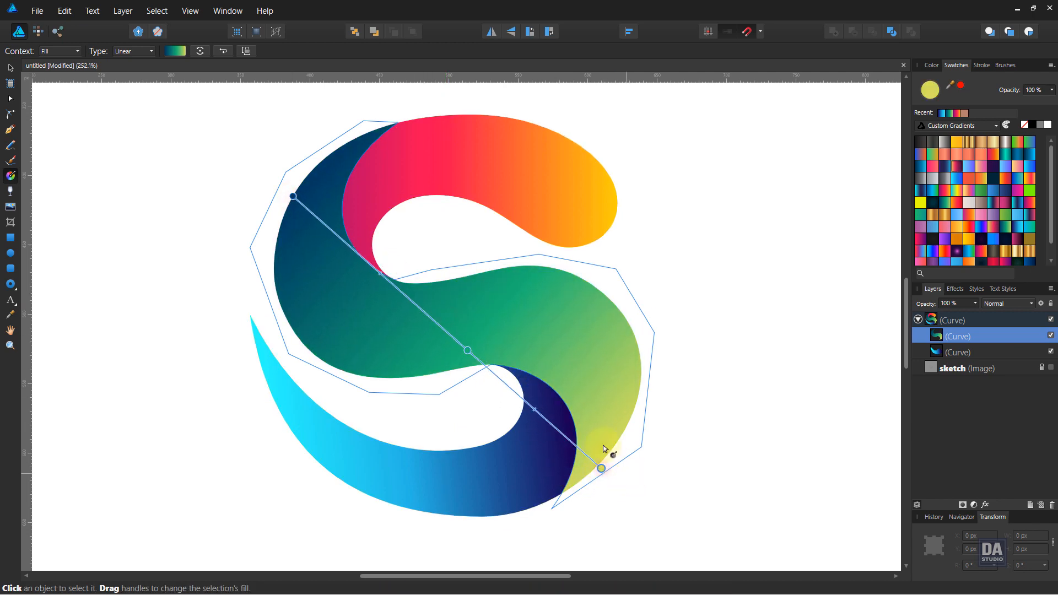
Reposition the top fold's gradient ends so purple starts at the inner fold and yellow finishes at the rounded tip
left_click(532, 193)
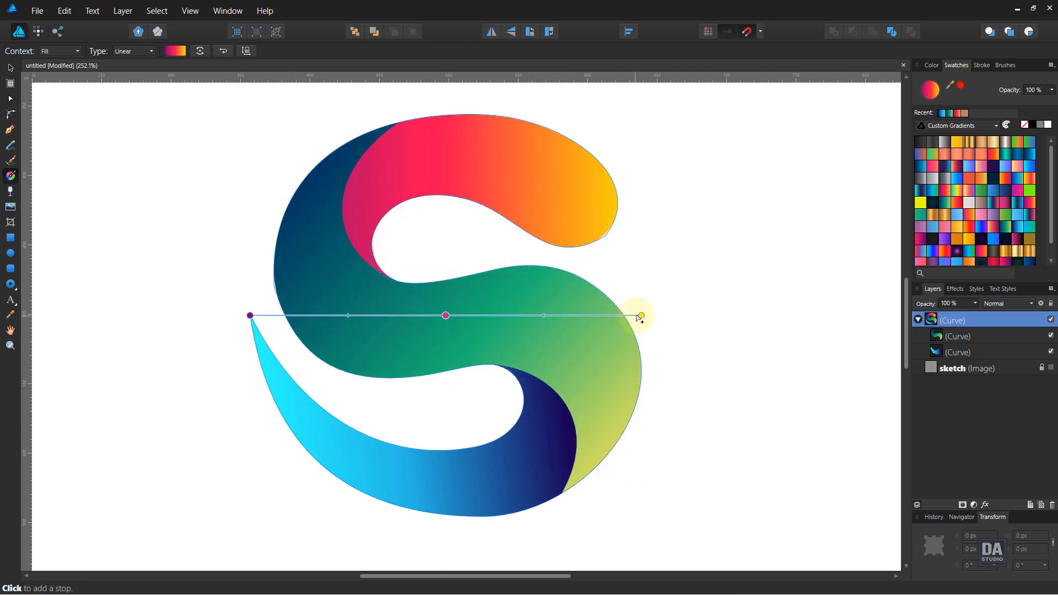
left_click_drag(641, 315, 615, 223)
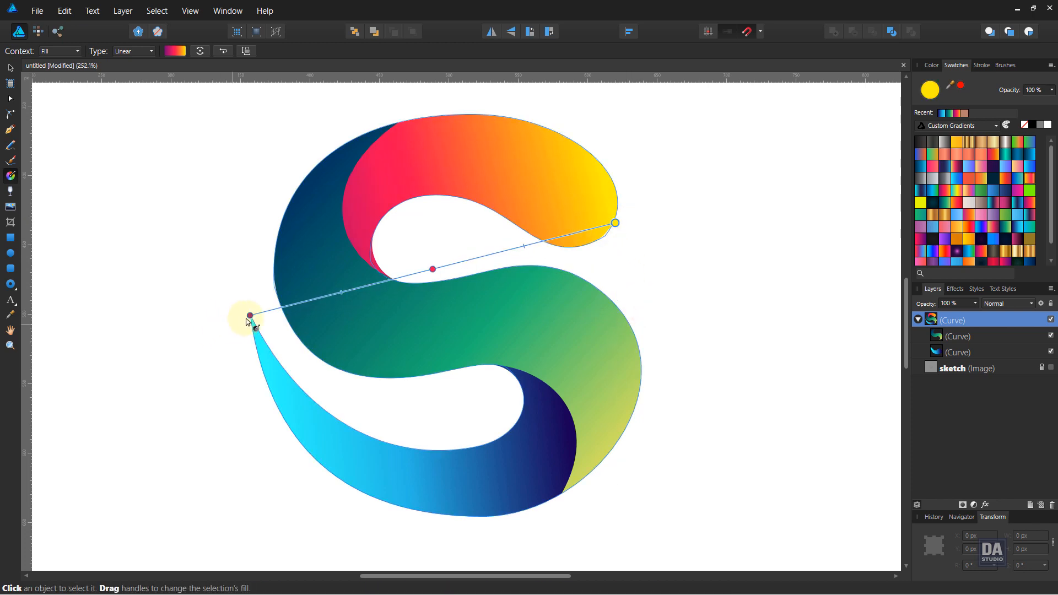
left_click_drag(250, 314, 330, 280)
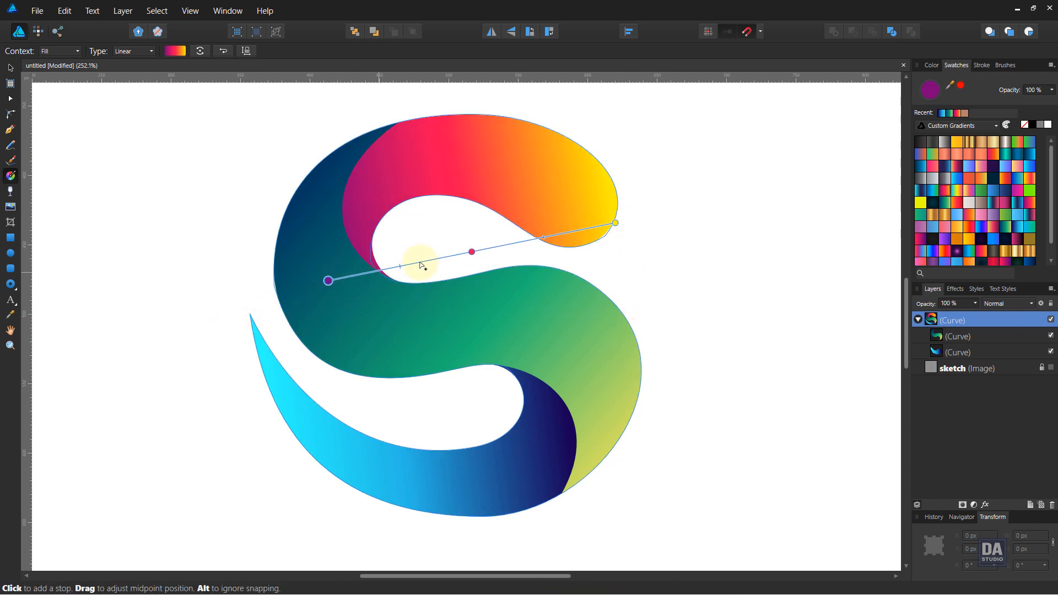
mouse_move(474, 251)
left_mouse_down()
mouse_move(452, 261)
mouse_move(467, 259)
left_mouse_up()
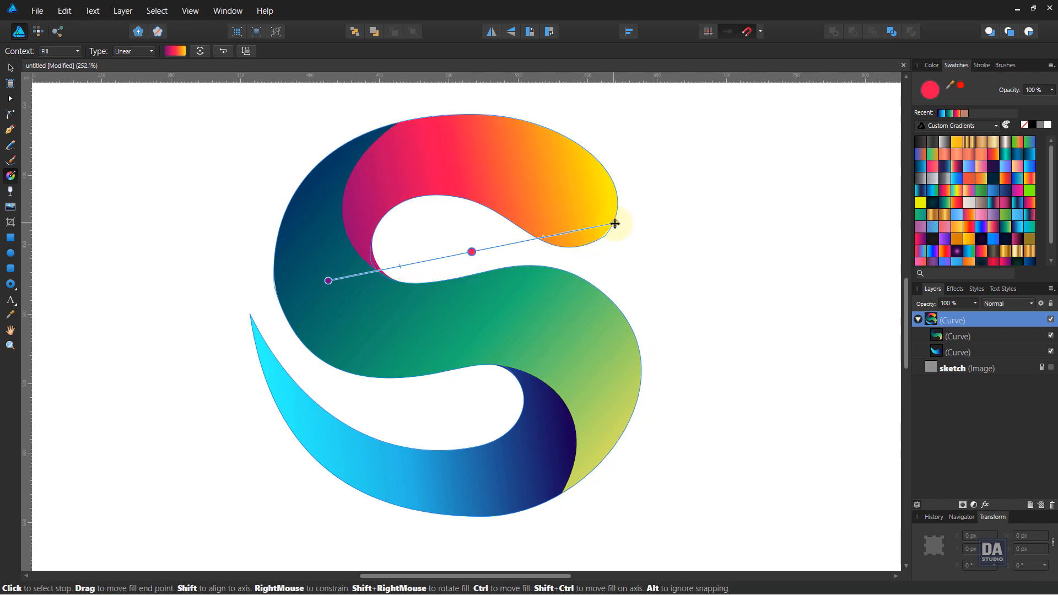
mouse_move(614, 222)
left_mouse_down()
mouse_move(604, 224)
mouse_move(615, 218)
left_mouse_up()
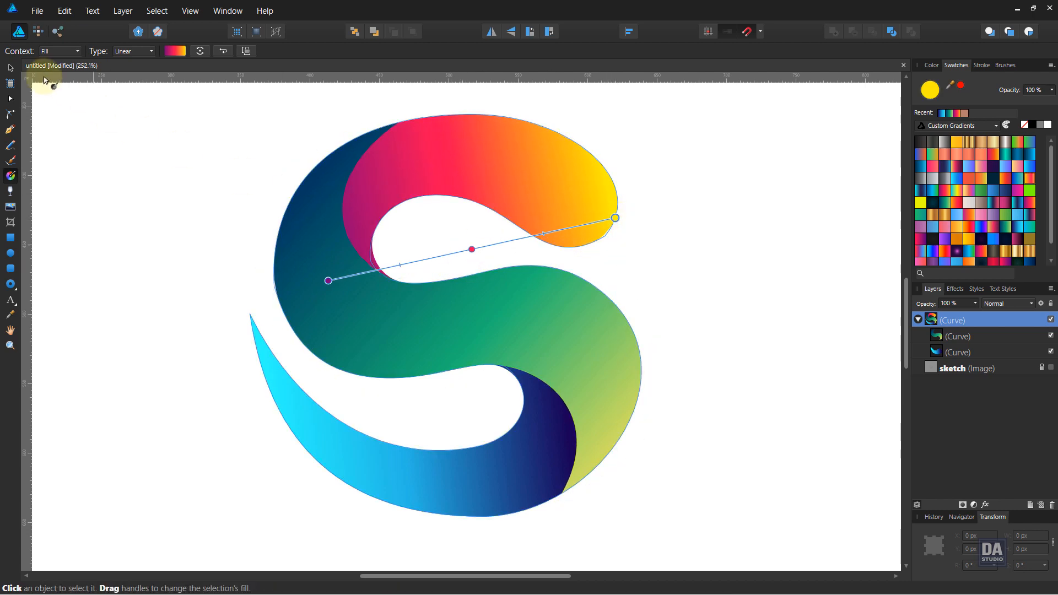
Draw a Pen tool segment from the S's upper-left edge to its lower-right edge and bend it downward
left_click(11, 67)
left_click(17, 130)
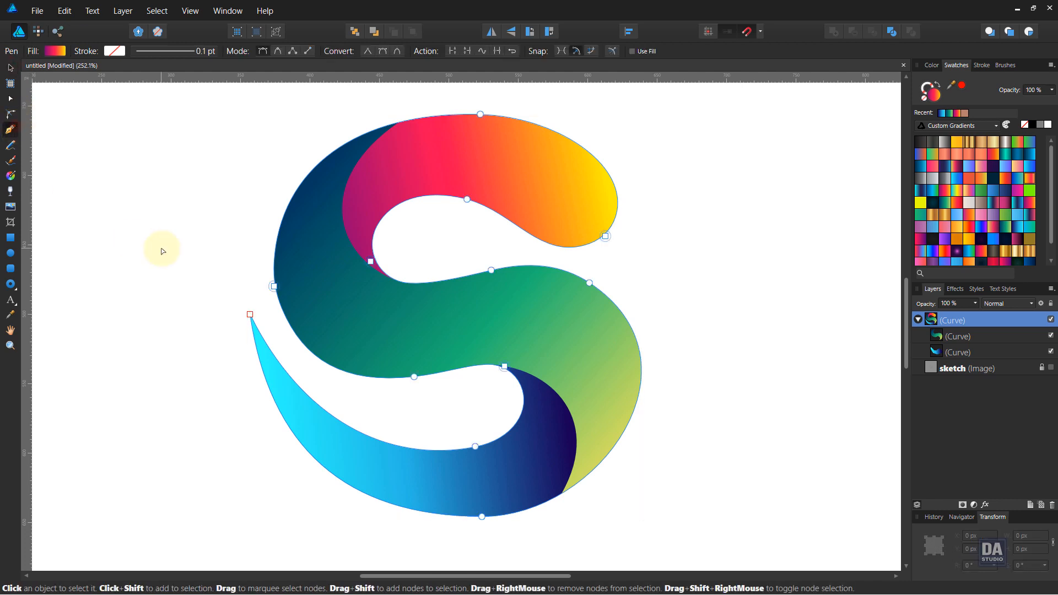
left_click(161, 247)
left_click(291, 201)
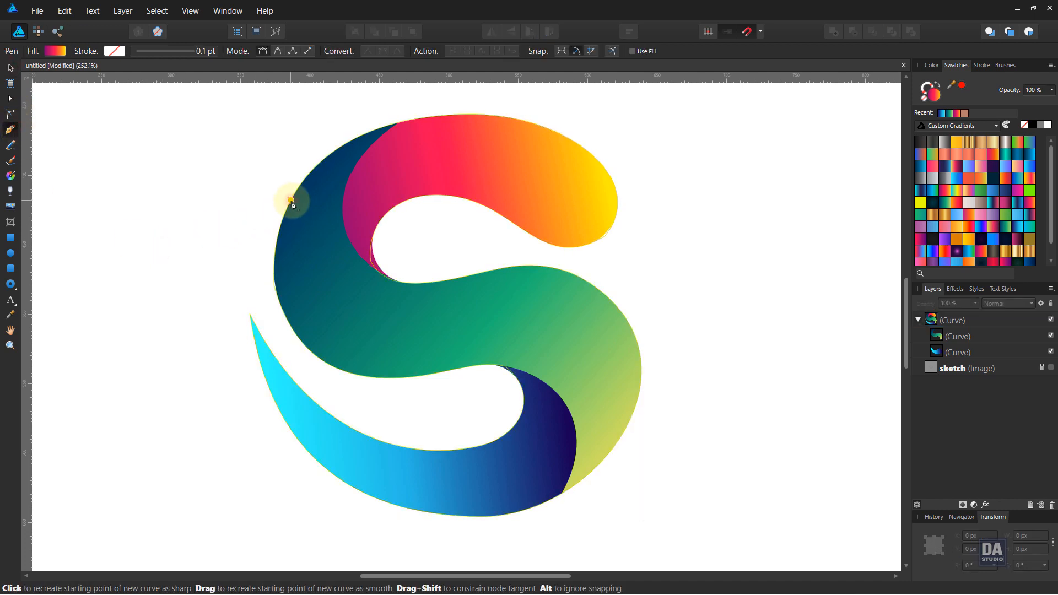
left_click(624, 433)
left_click_drag(361, 248, 311, 319)
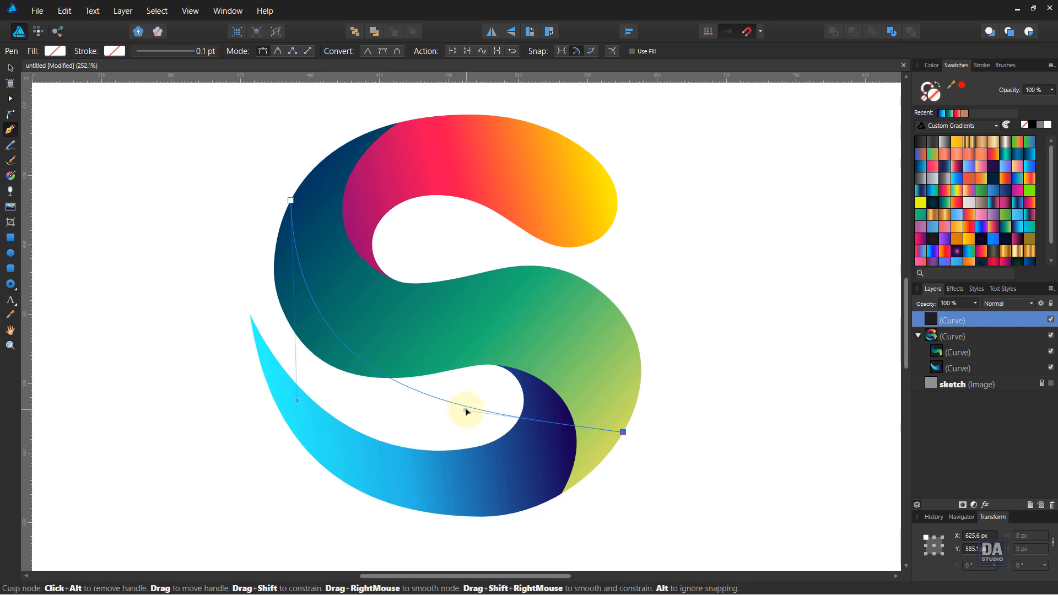
Adjust the handles at both ends of the new curve so it winds along the middle of the green band
left_click_drag(466, 411, 609, 213)
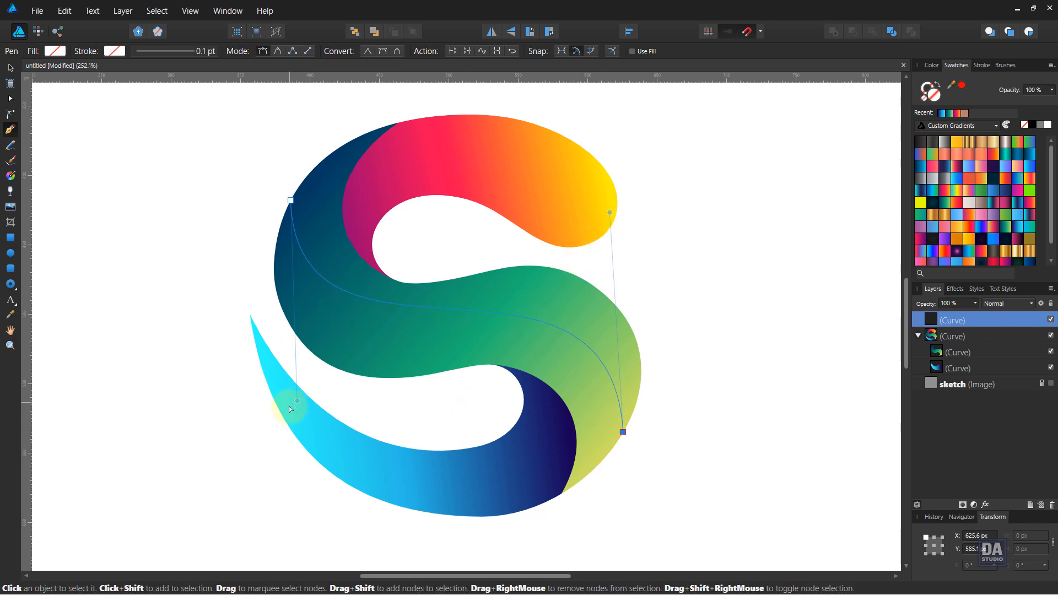
left_click_drag(296, 401, 273, 471)
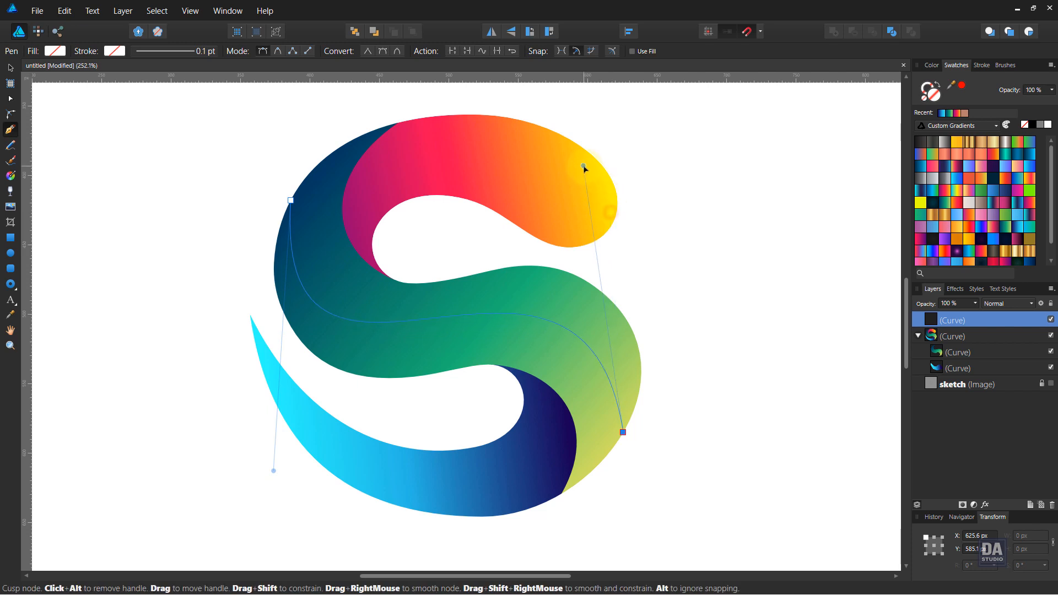
left_click_drag(609, 190, 613, 193)
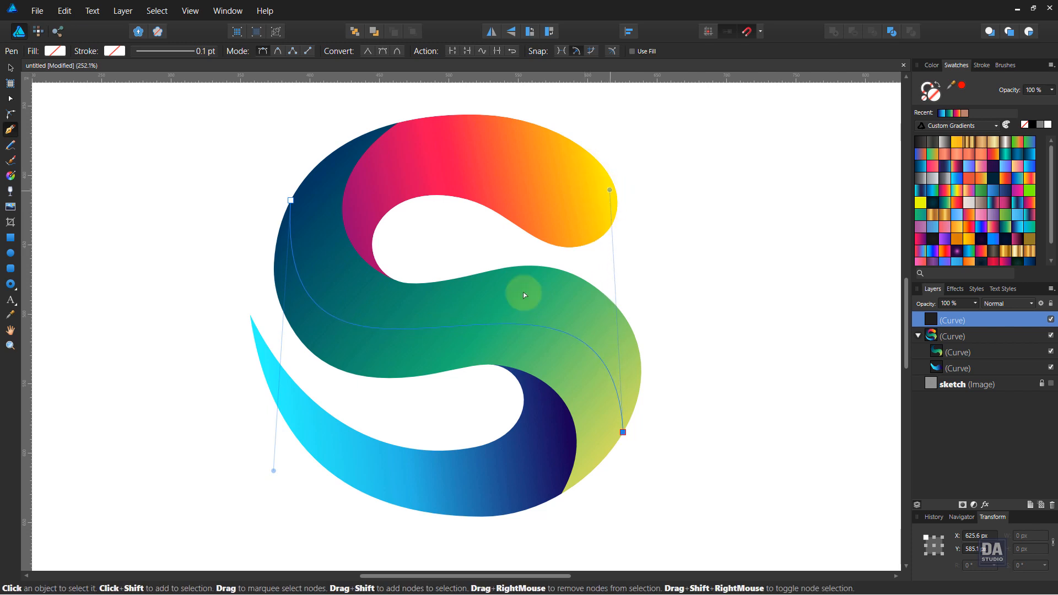
Add a node at the middle of the curve and tilt its handles to deepen the left bend
left_click(469, 315)
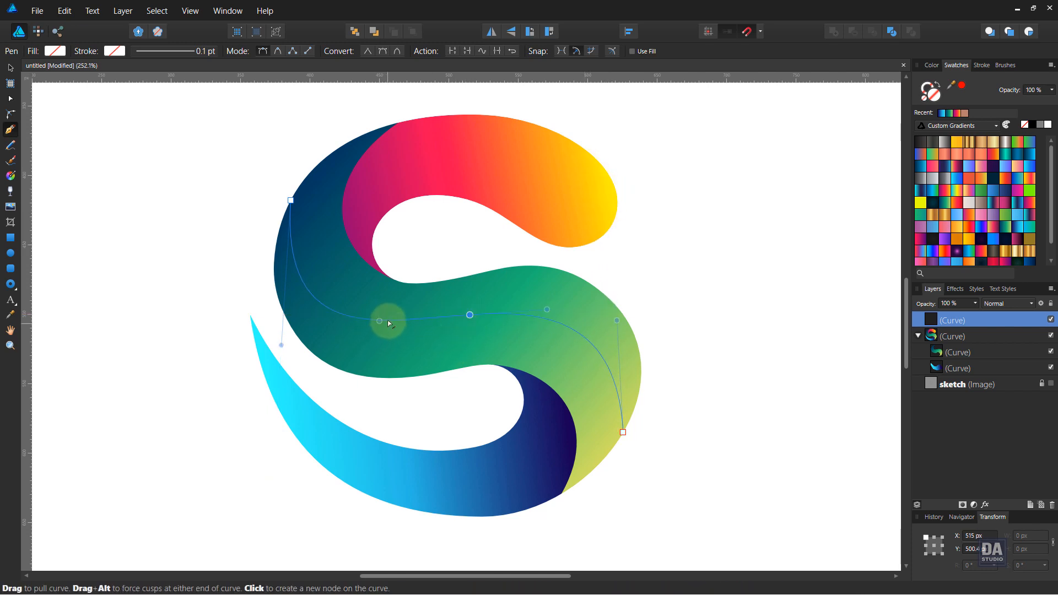
left_click_drag(379, 321, 377, 342)
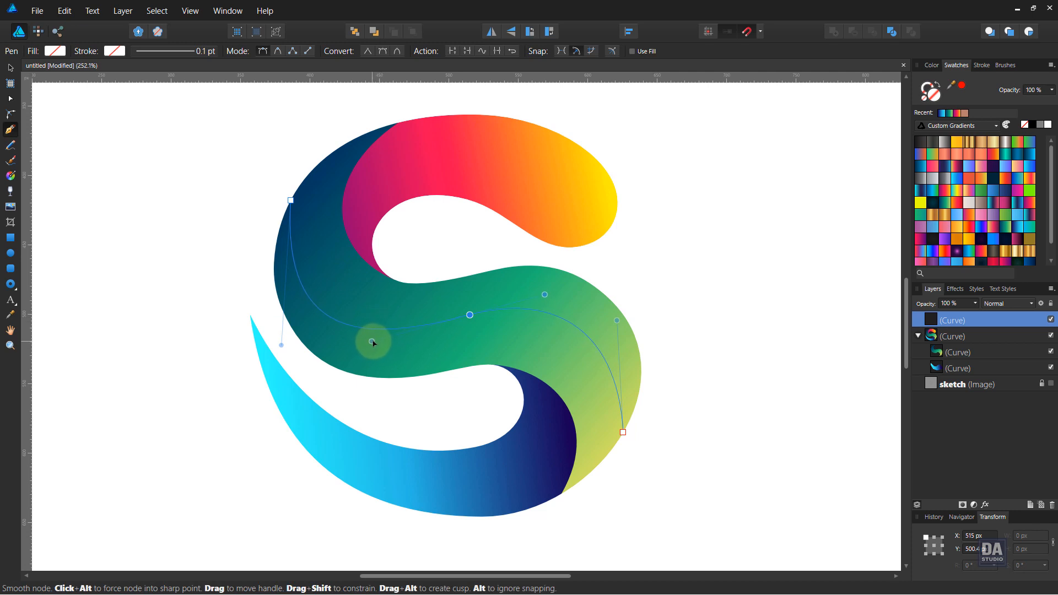
left_click_drag(384, 342, 380, 342)
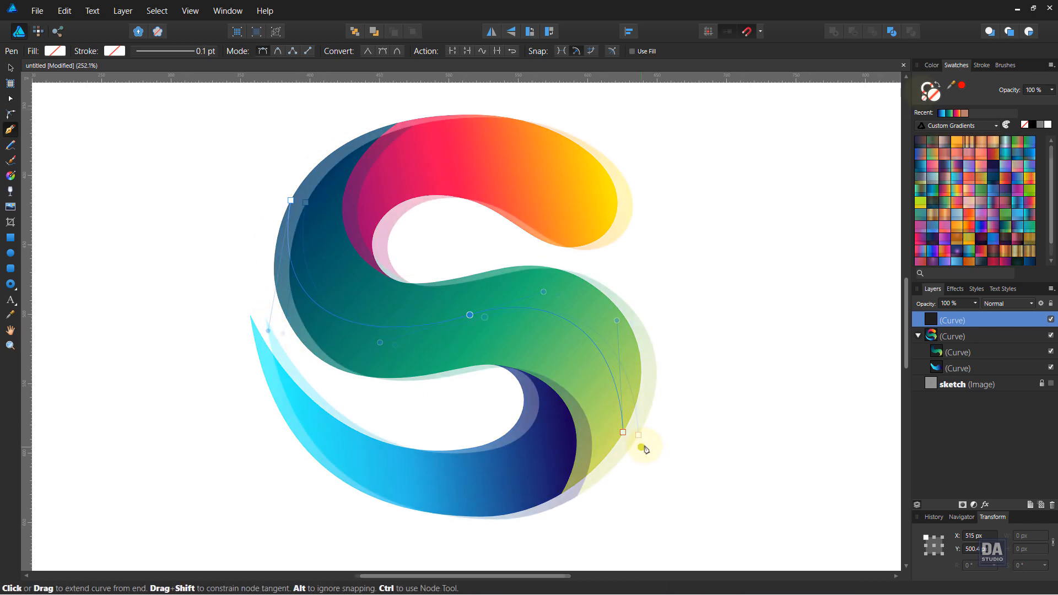
Give the new curve a white stroke and taper its pressure profile so both ends thin out to points
left_click(1047, 124)
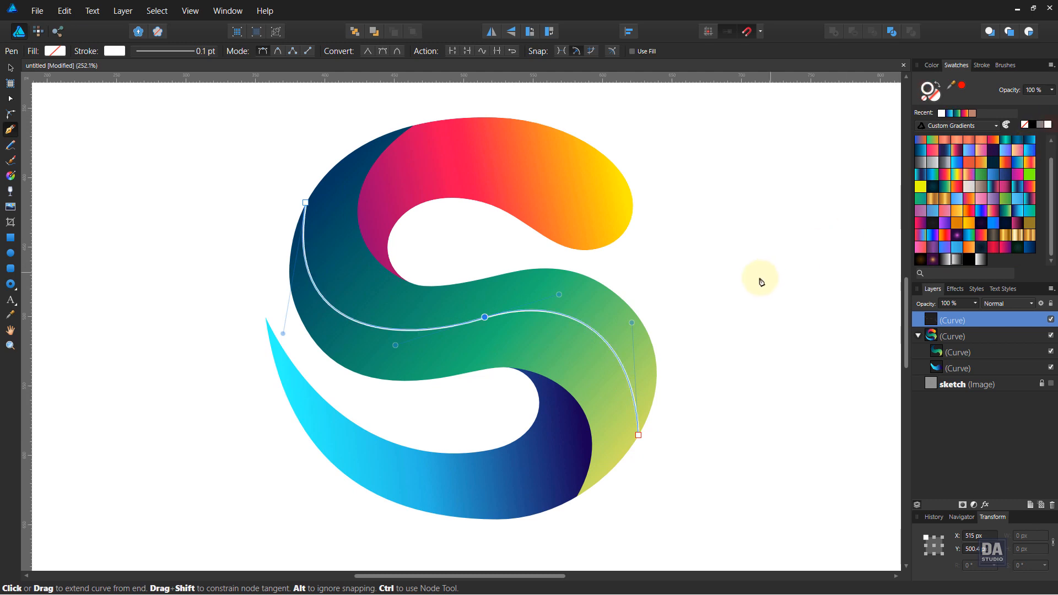
left_click(979, 69)
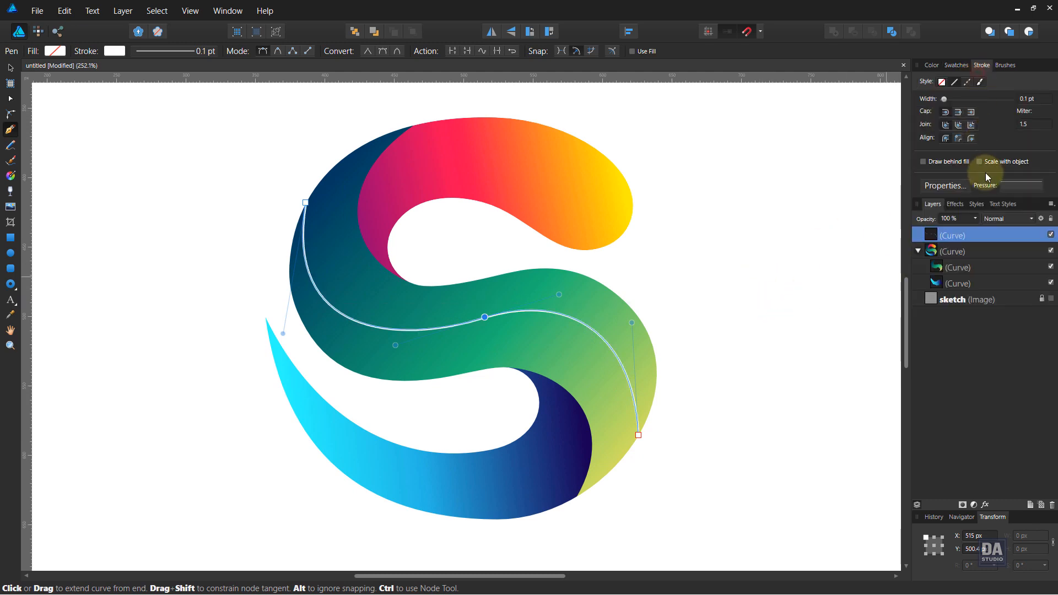
left_click(1004, 188)
left_click(970, 201)
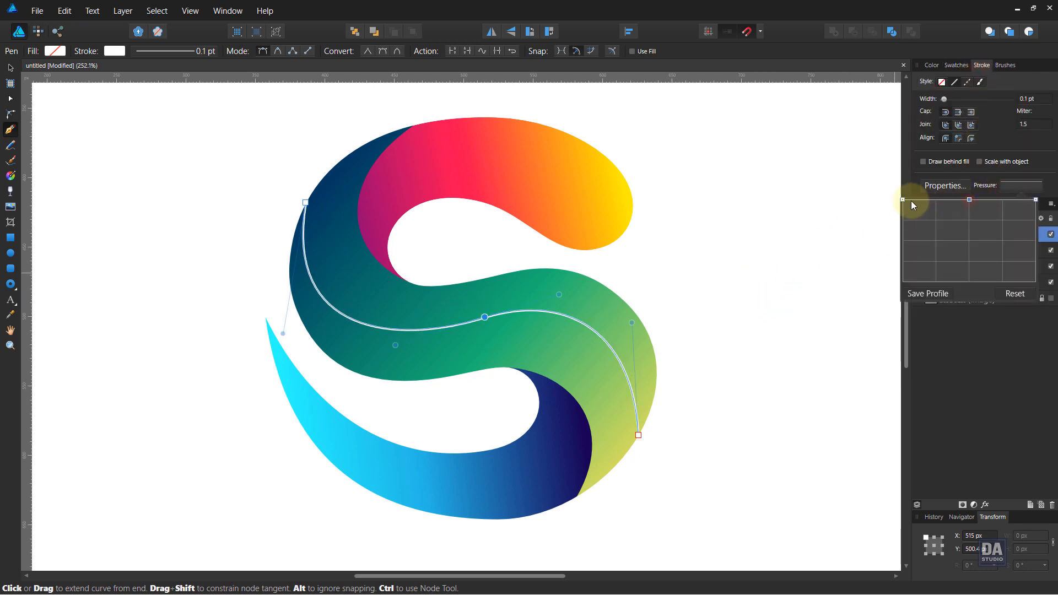
left_click_drag(904, 200, 883, 298)
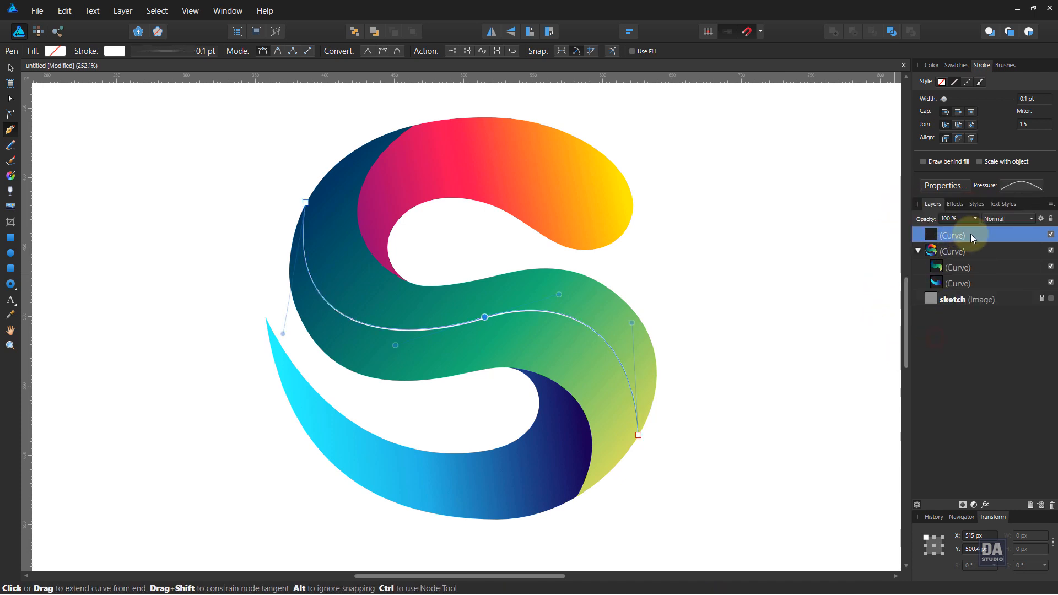
Duplicate the white tapered curve and hide the upper copy
right_click(971, 234)
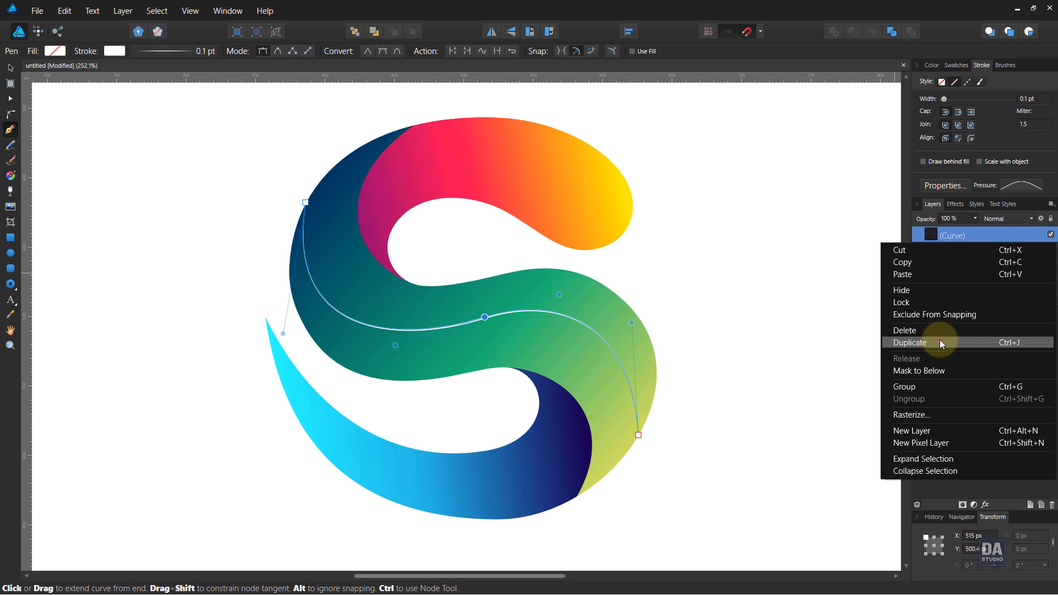
left_click(940, 339)
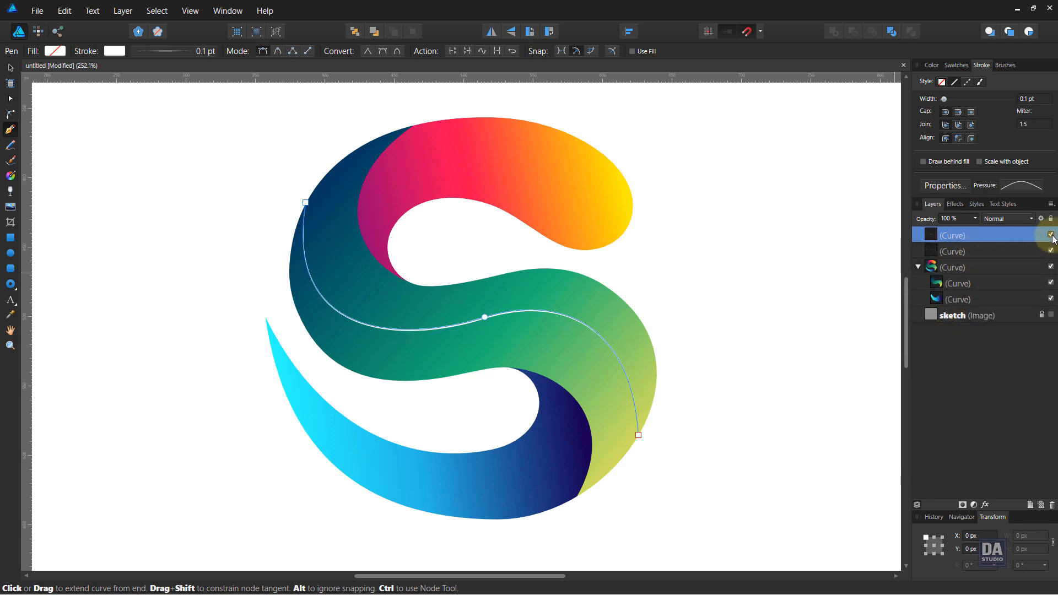
left_click(1000, 260)
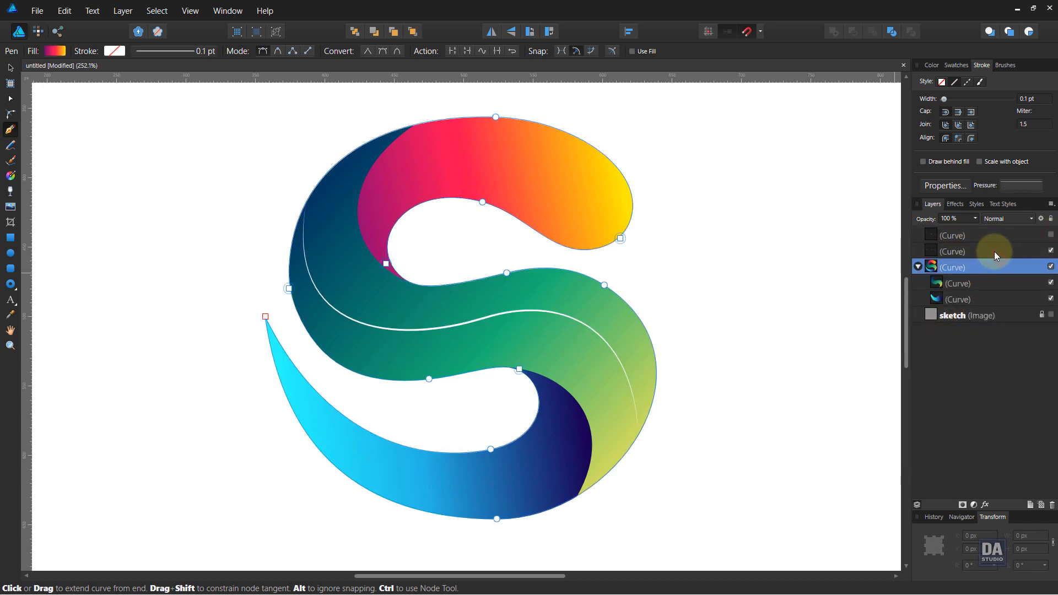
Extend the visible curve from its lower-right end around the outside of the band's lower half and close it at the upper-left start node
left_click(995, 252)
left_click(638, 435, "ctrl")
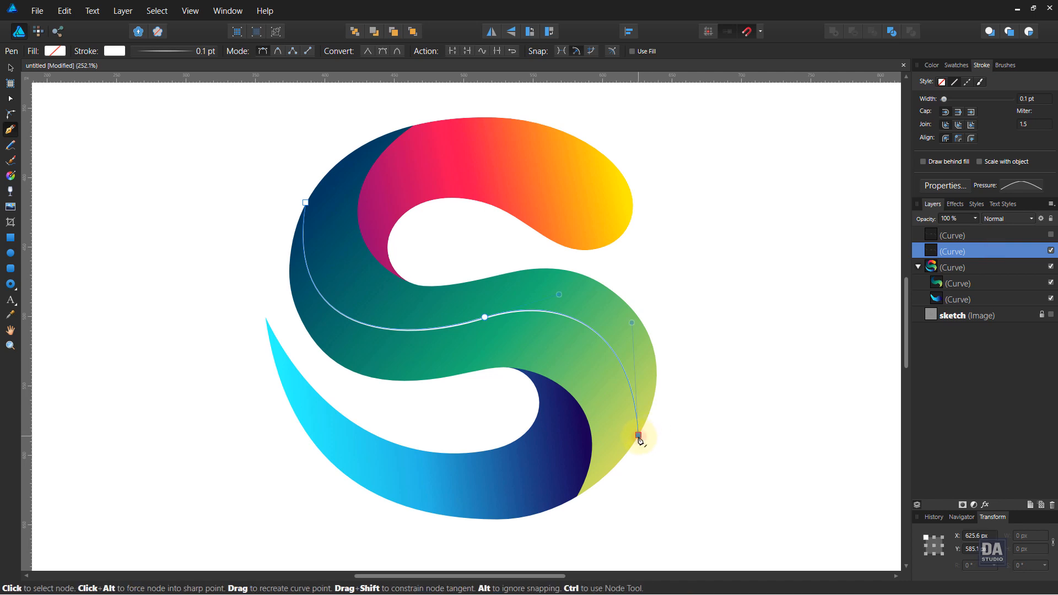
left_click(603, 499)
left_click(557, 519)
left_click(472, 394)
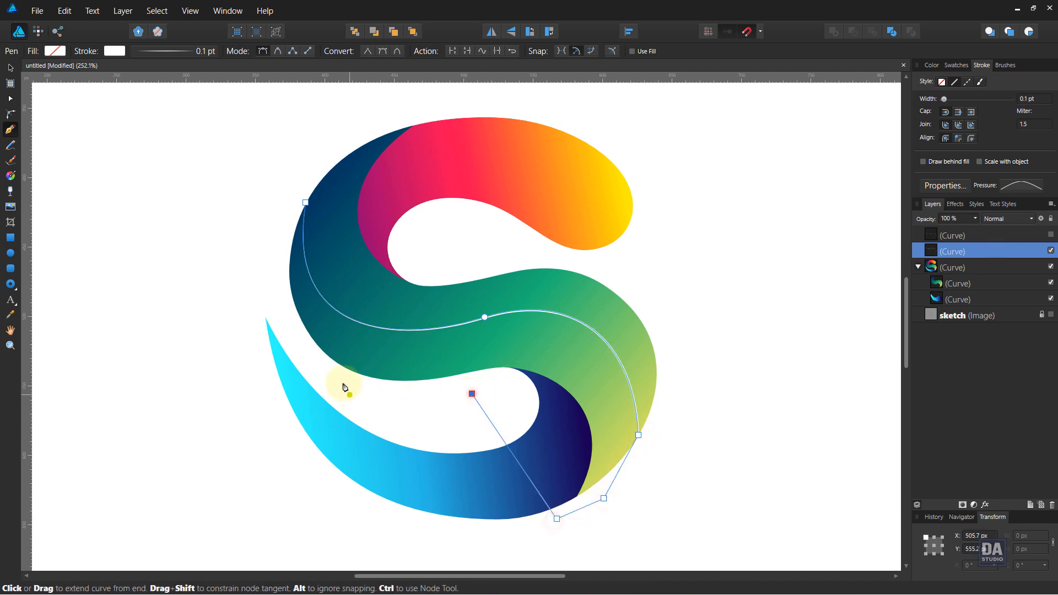
left_click(335, 381)
left_click(273, 254)
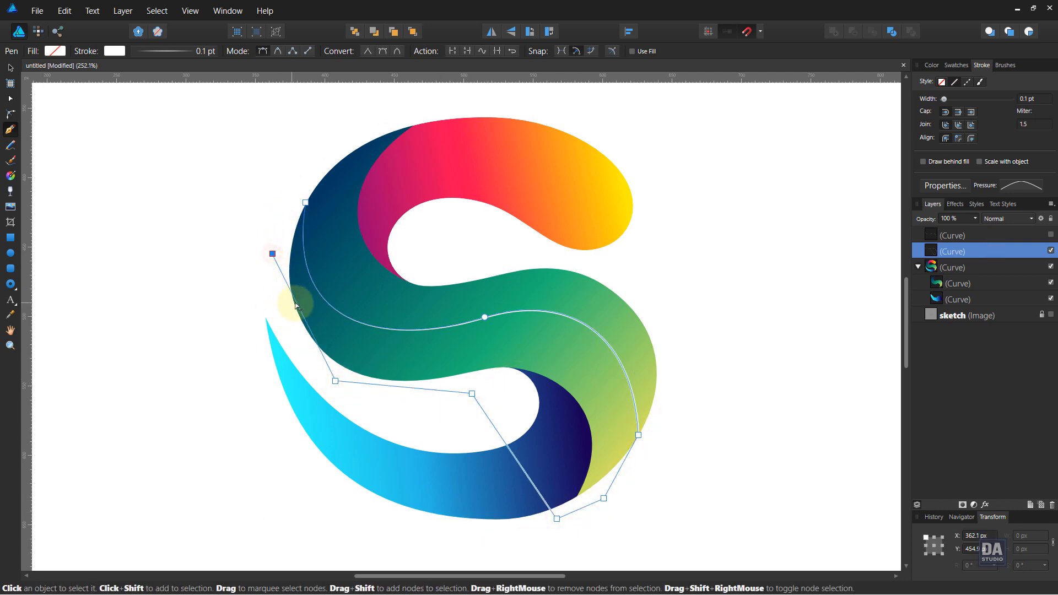
left_click_drag(296, 303, 281, 308)
left_click(305, 203)
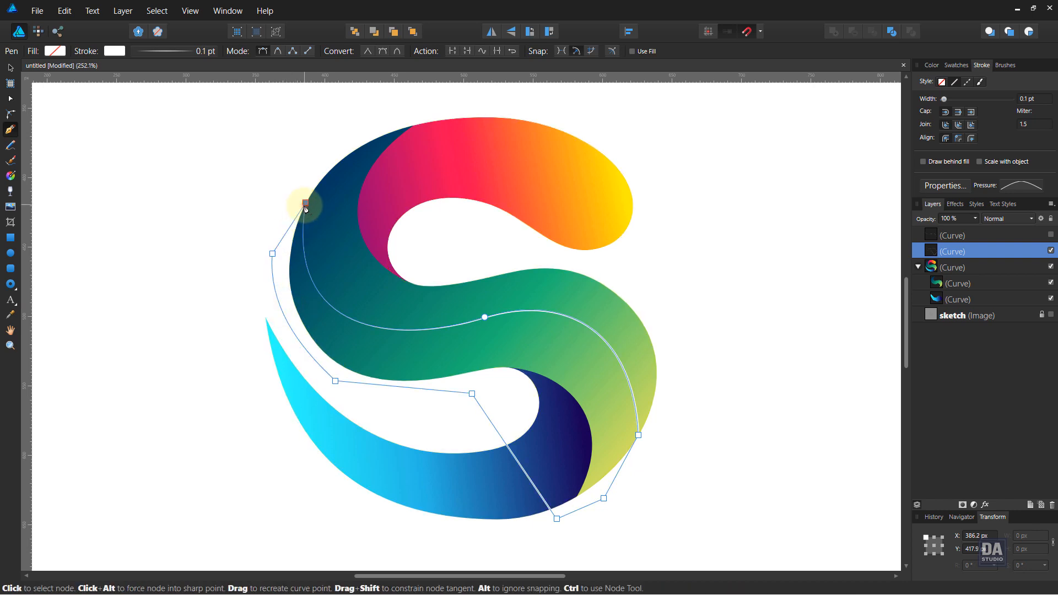
Swap the closed shape's stroke and fill so it is filled white, and clip it inside the green band's curve
left_click(956, 65)
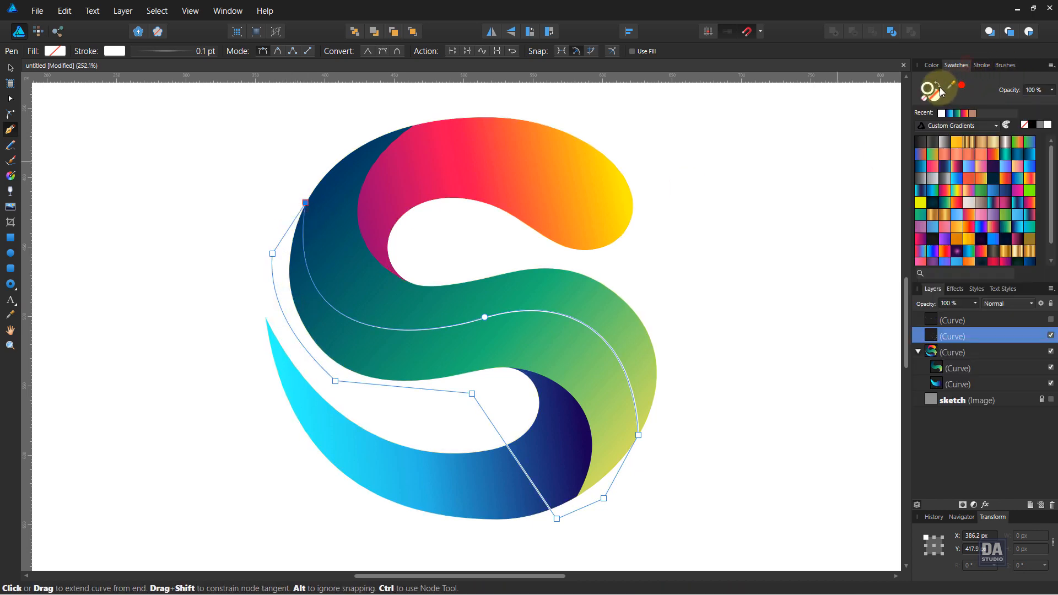
left_click(938, 85)
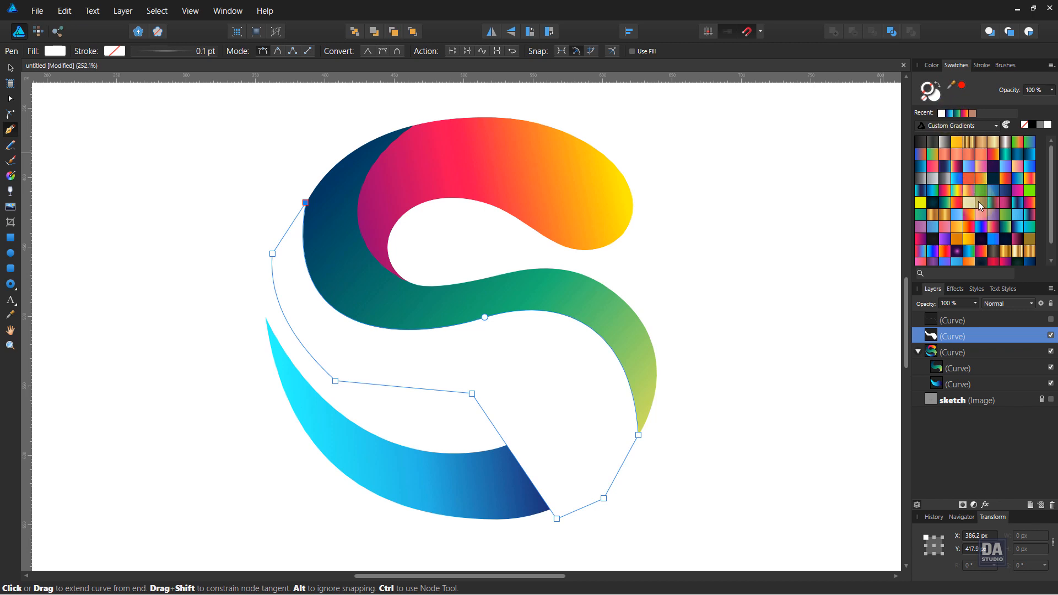
scroll(987, 254, "down", 1)
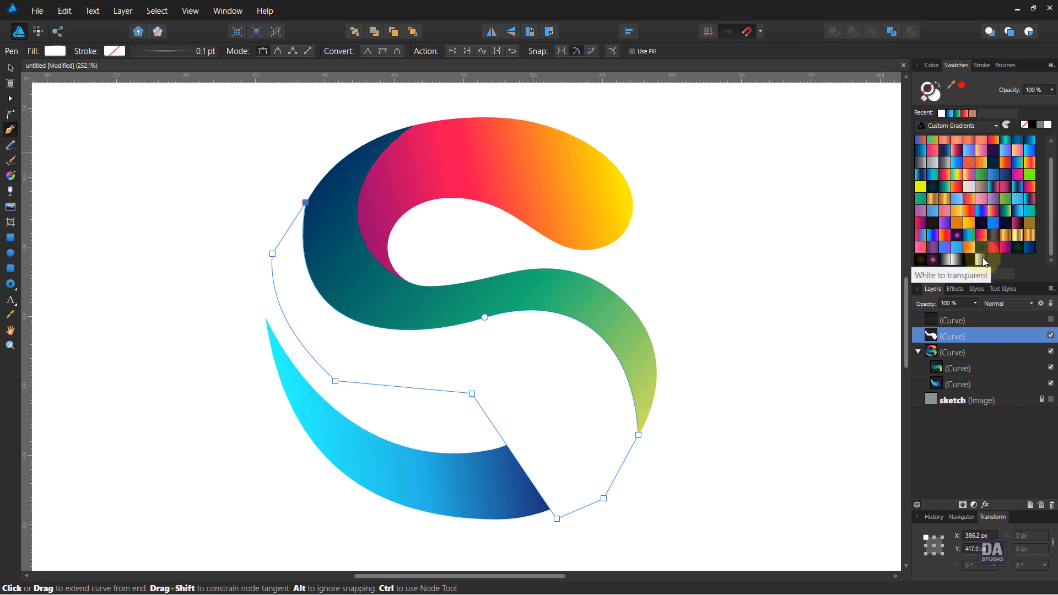
left_click(983, 257)
left_click_drag(971, 341, 969, 370)
Fill the clipped shape with the White to transparent gradient
left_click(925, 98)
left_click(936, 96)
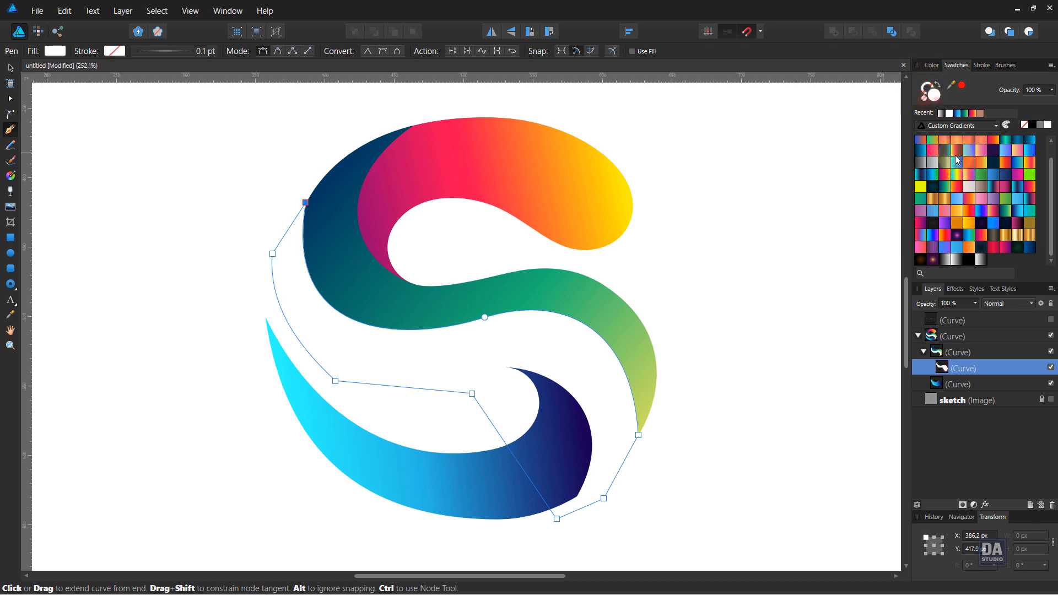
left_click(982, 260)
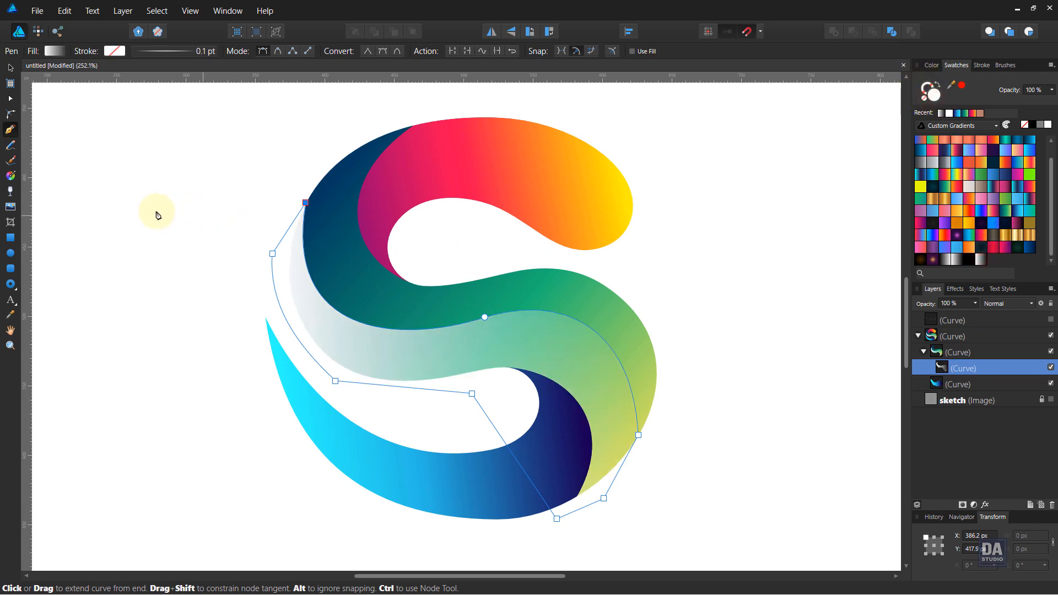
Run the clipped shape's gradient diagonally from outside the S's upper left to the band's lower right, and set its layer opacity to 50%
left_click(10, 175)
left_click_drag(202, 218, 617, 387)
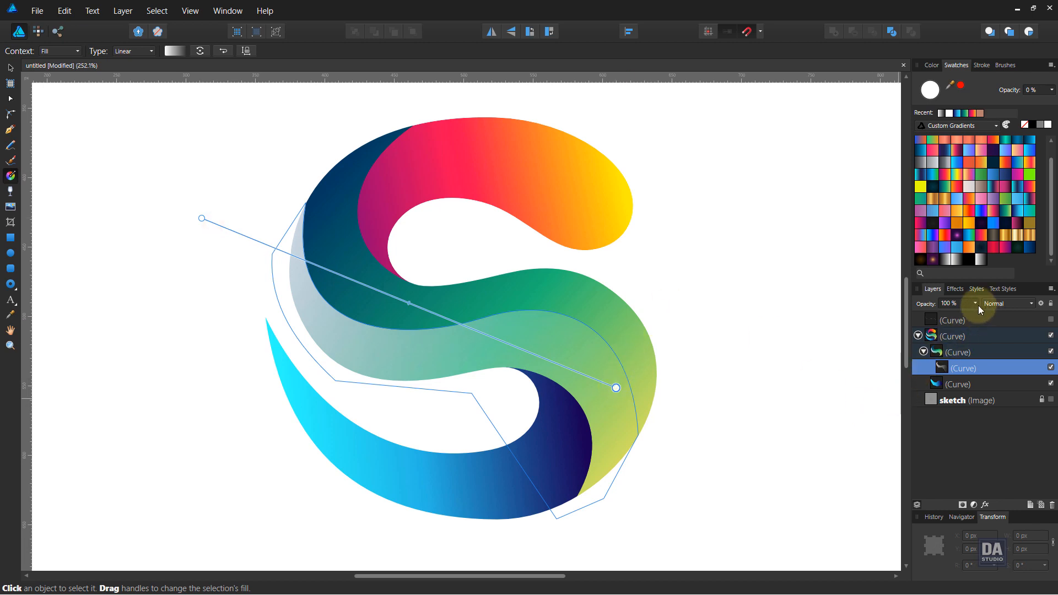
left_click_drag(977, 312, 940, 317)
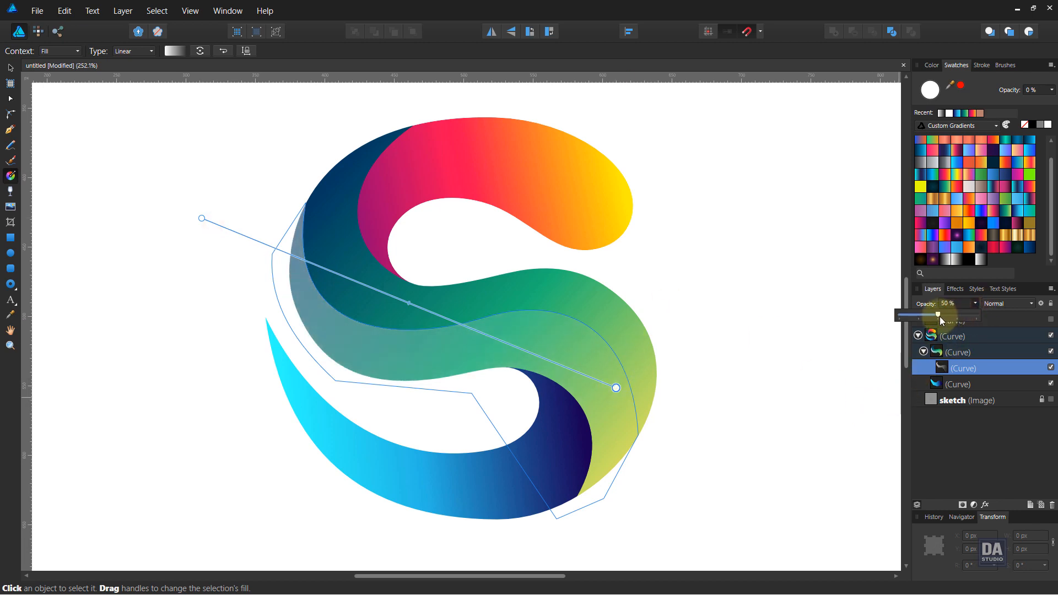
left_click(757, 362)
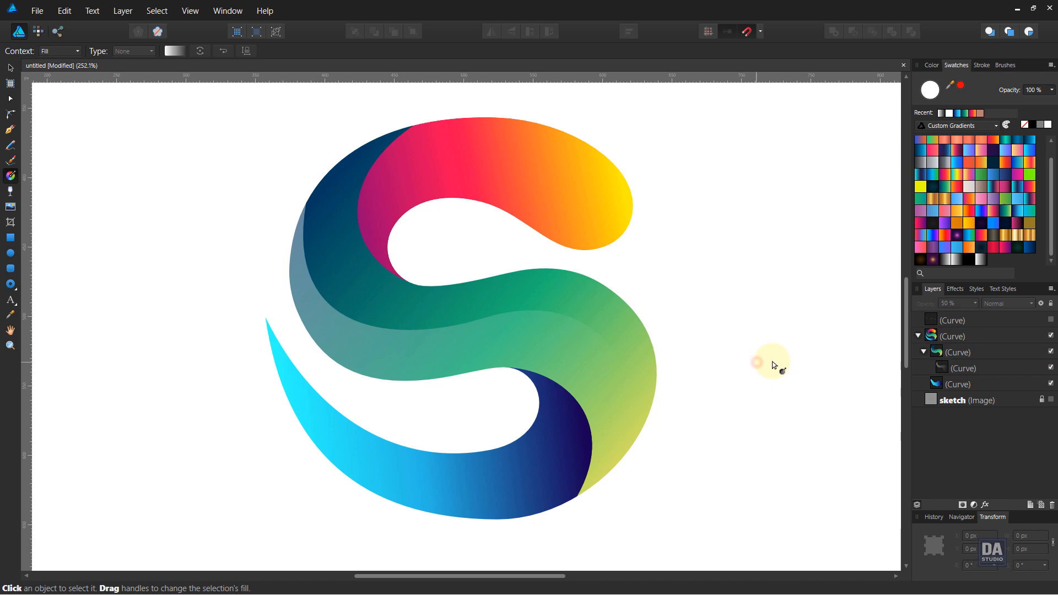
Show the hidden curve copy again with a white stroke and set its stroke width to 0.3 pt
left_click(987, 326)
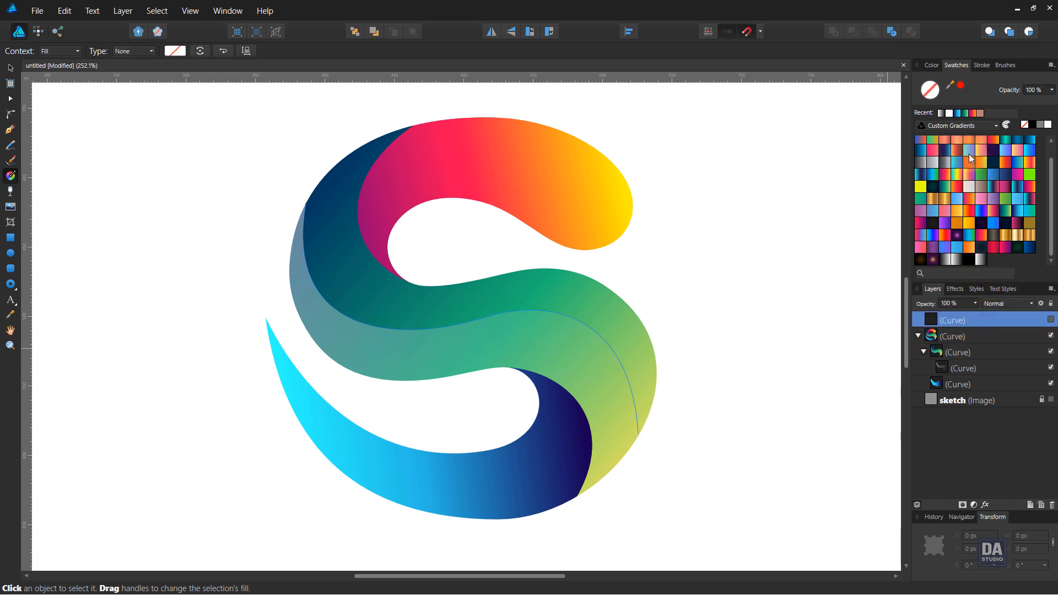
key("v")
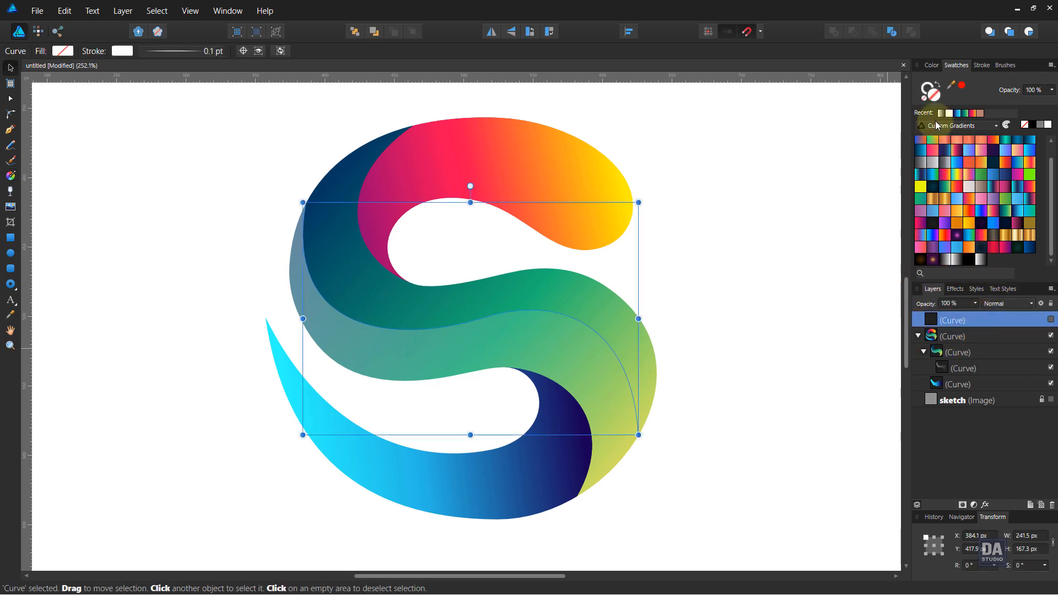
left_click(926, 97)
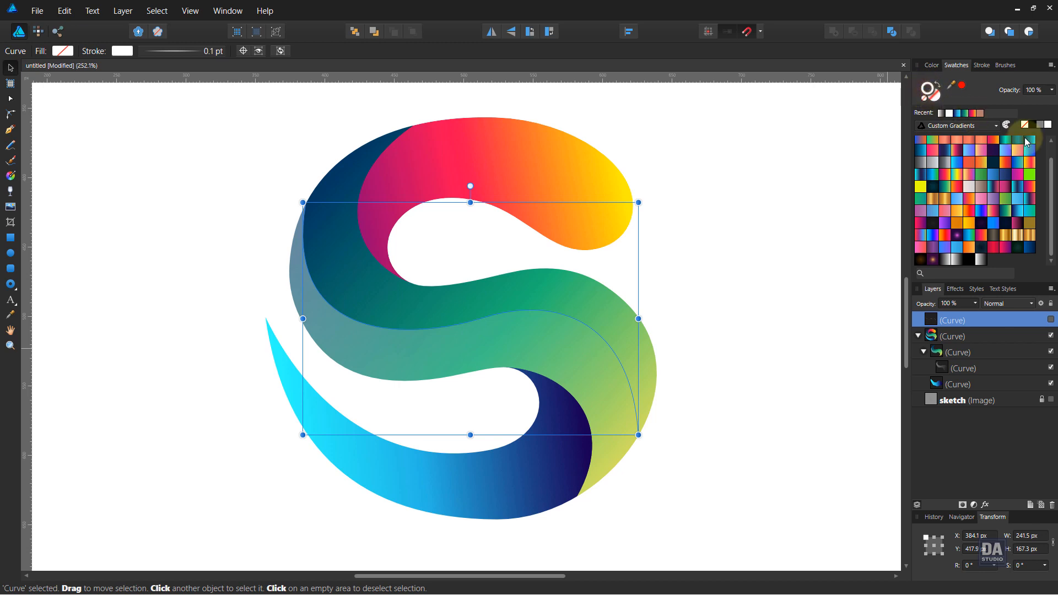
left_click(1049, 125)
left_click(982, 65)
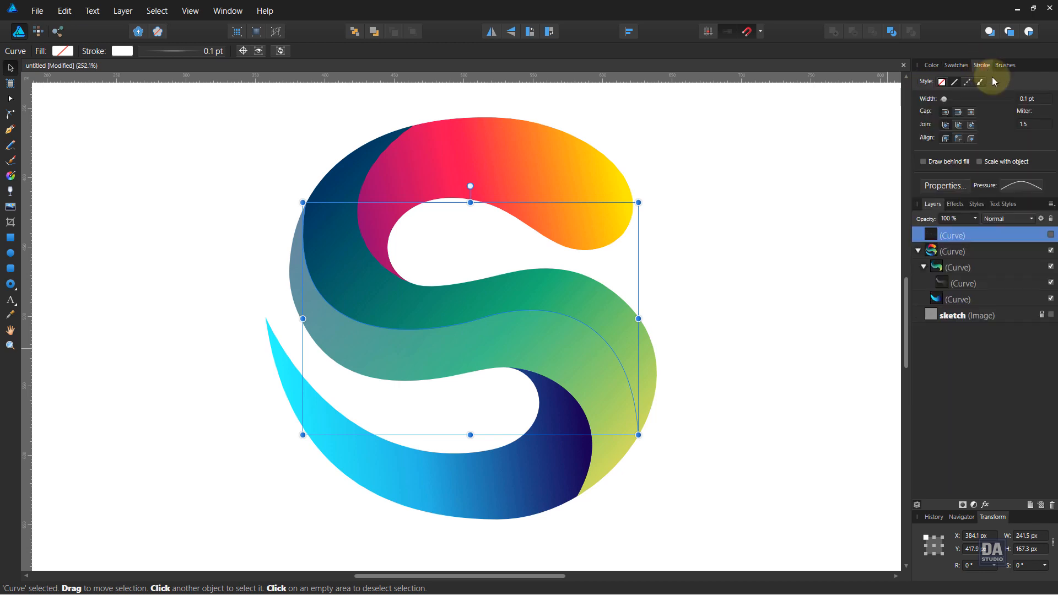
left_click(1051, 235)
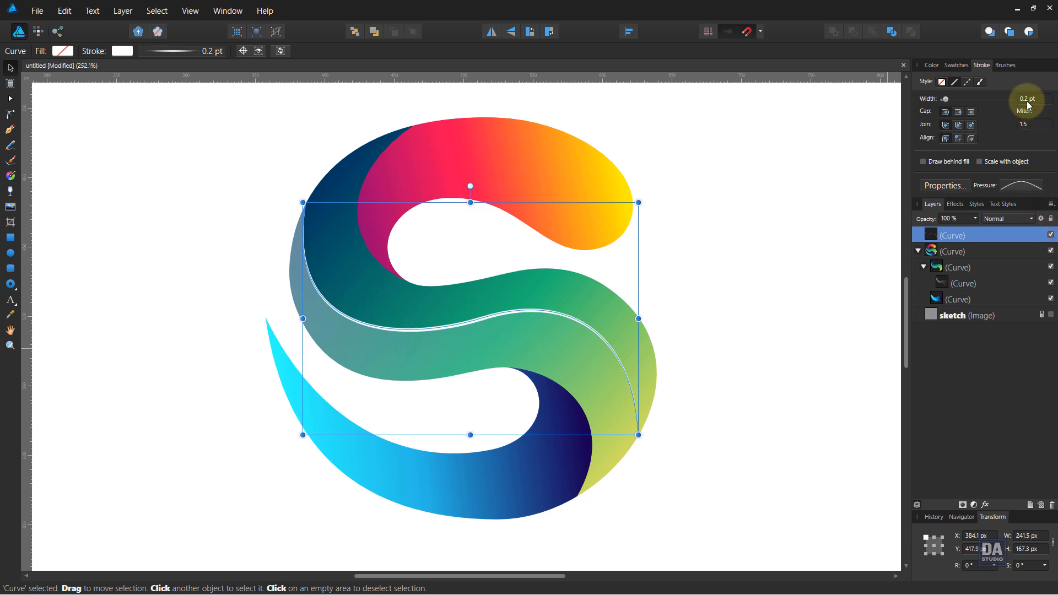
scroll(1026, 101, "up", 1)
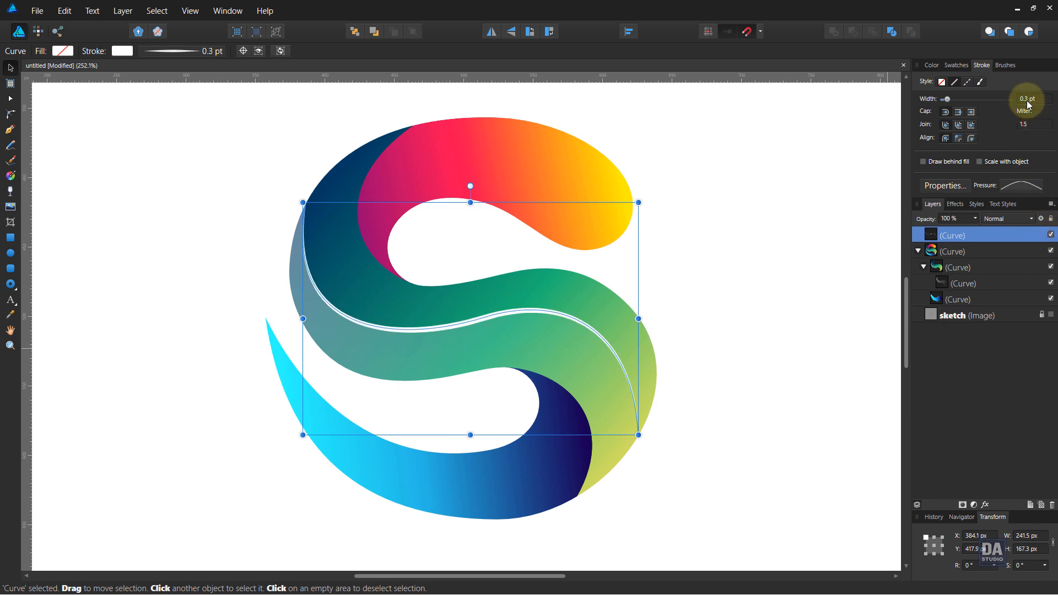
scroll(1027, 100, "down", 1)
scroll(1026, 101, "up", 1)
Expand the white line's stroke into a shape and fill it with the White to transparent gradient
scroll(194, 131, "up", 2)
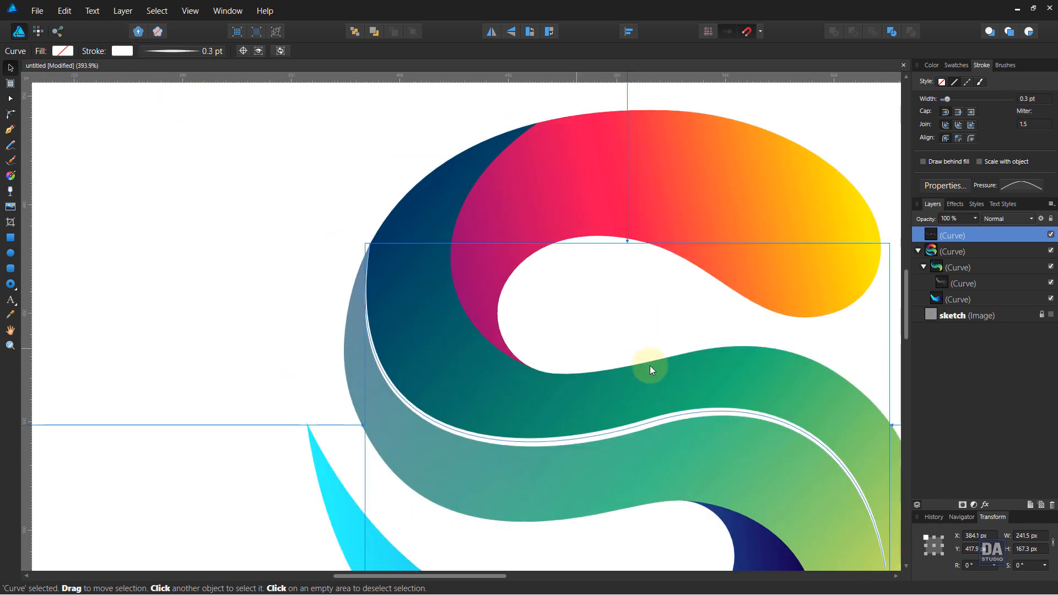
left_click_drag(643, 366, 491, 316)
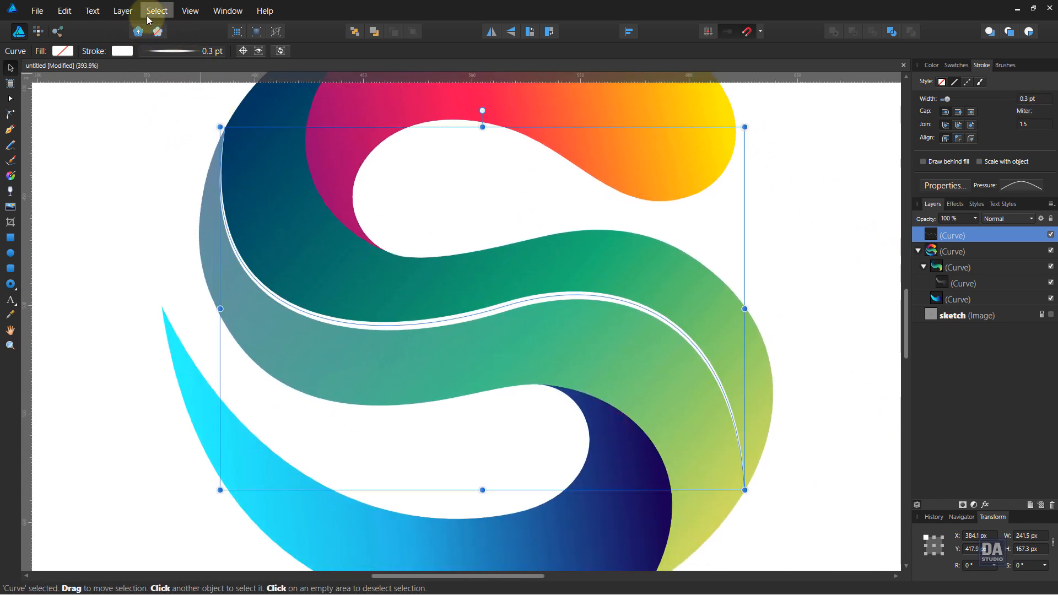
left_click(125, 11)
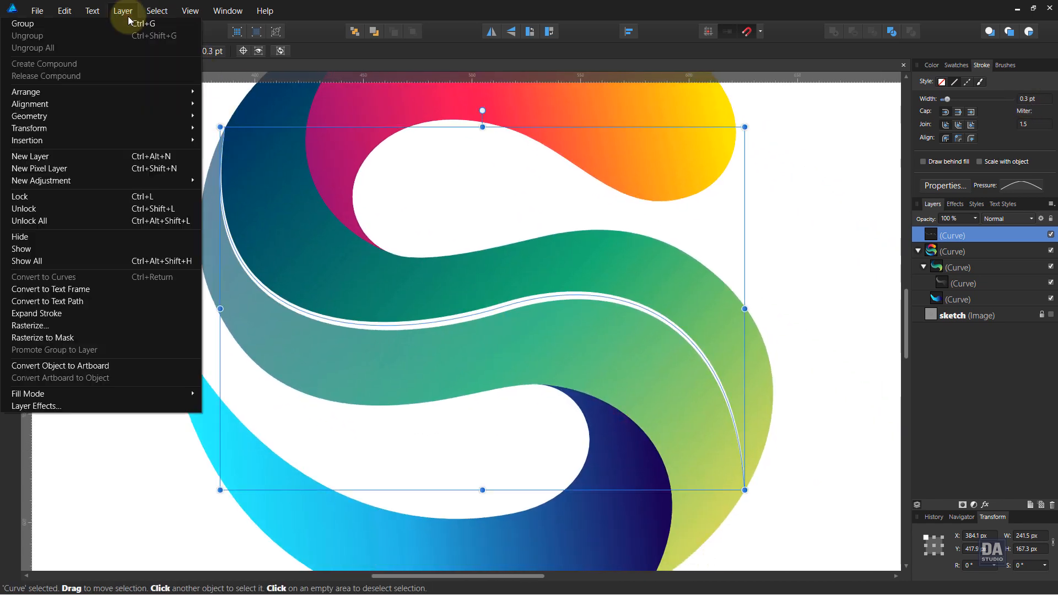
left_click(74, 312)
left_click(956, 65)
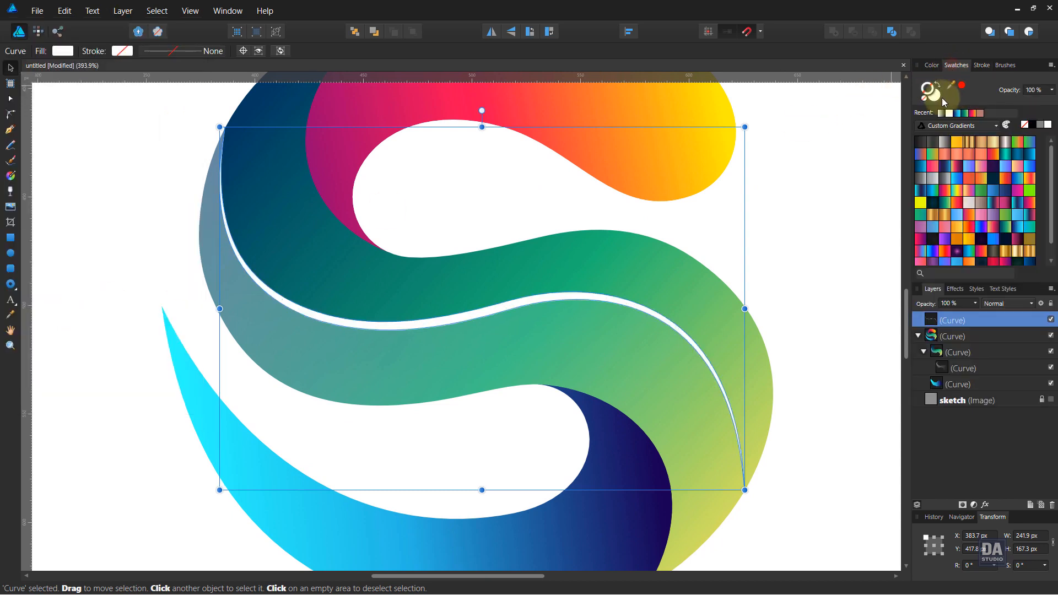
scroll(987, 255, "down", 1)
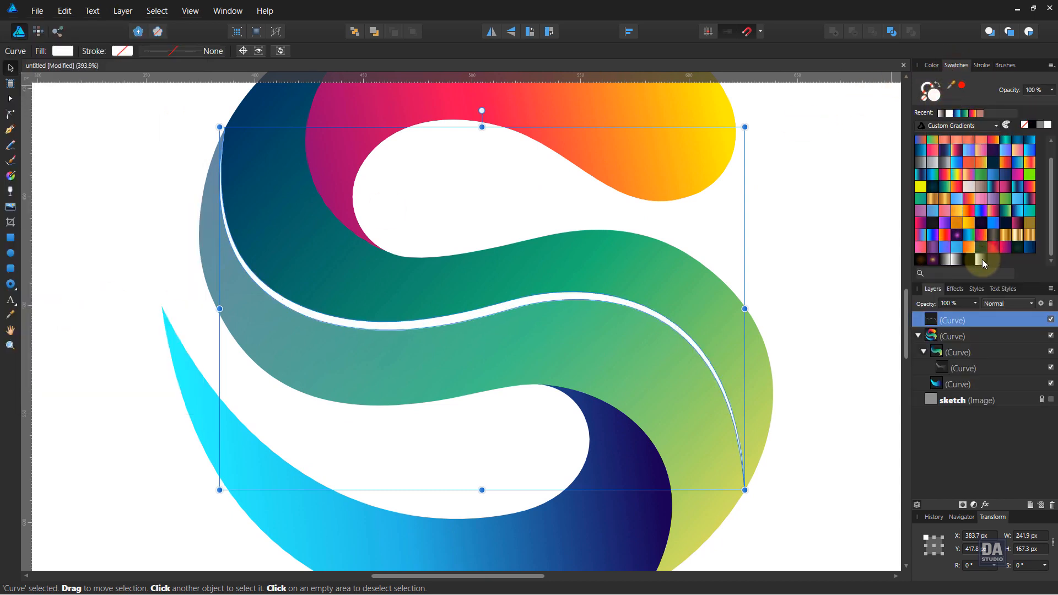
left_click(982, 259)
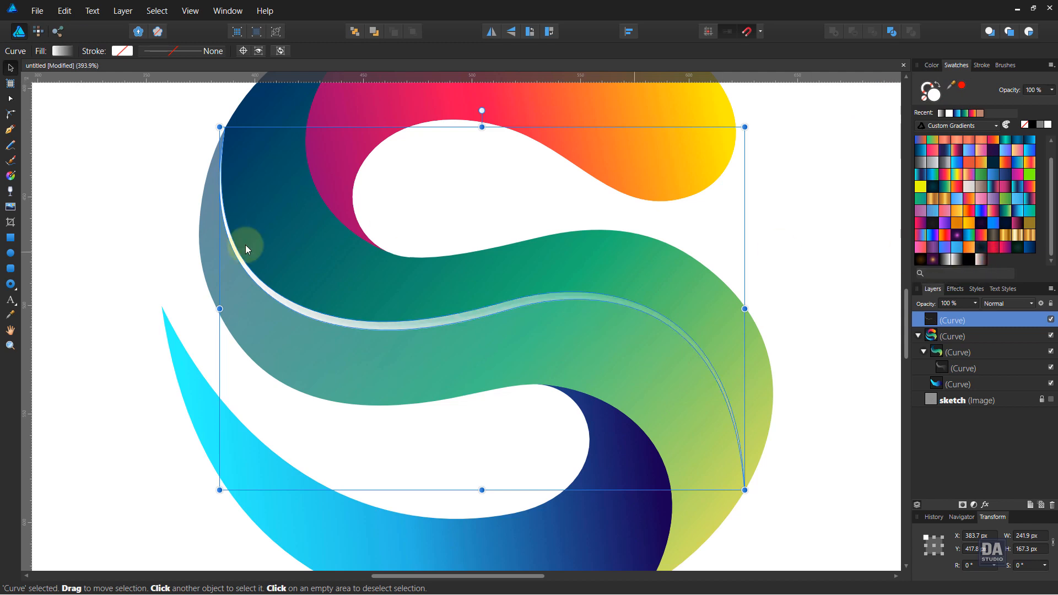
Change the highlight line's gradient to Elliptical, centred mid-band and reaching just past the S's lower-right edge, and deselect the line
left_click(10, 176)
left_click(137, 51)
left_click(140, 104)
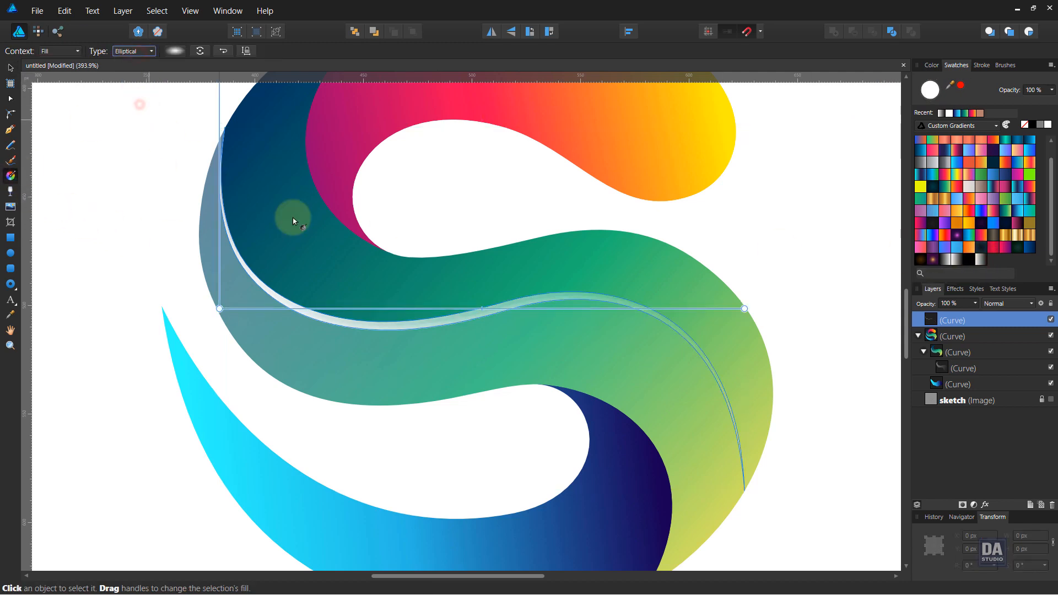
left_click_drag(473, 315, 778, 414)
left_click(11, 69)
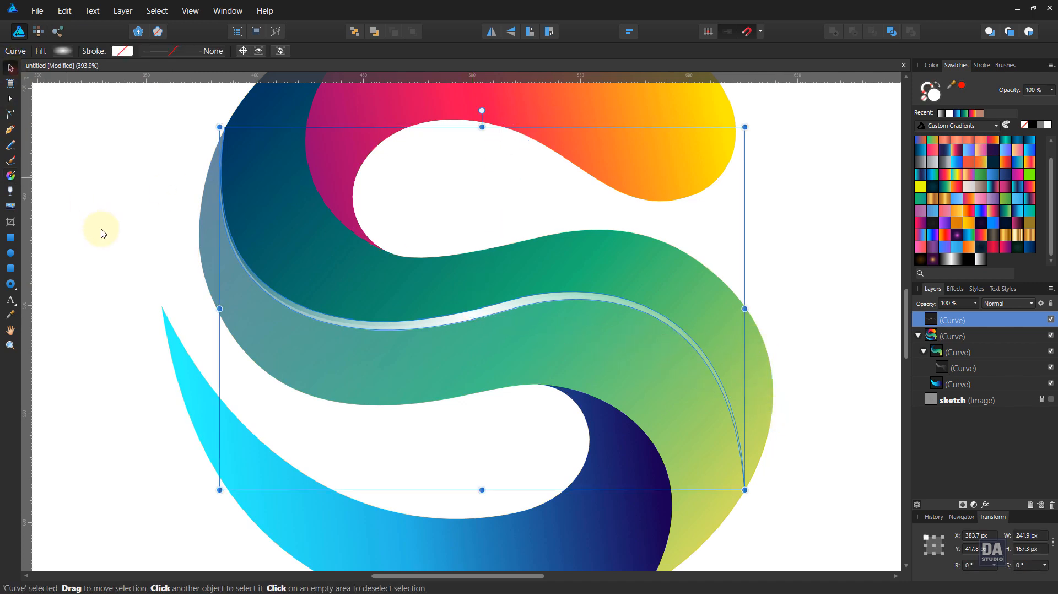
left_click(103, 232)
scroll(105, 236, "down", 5)
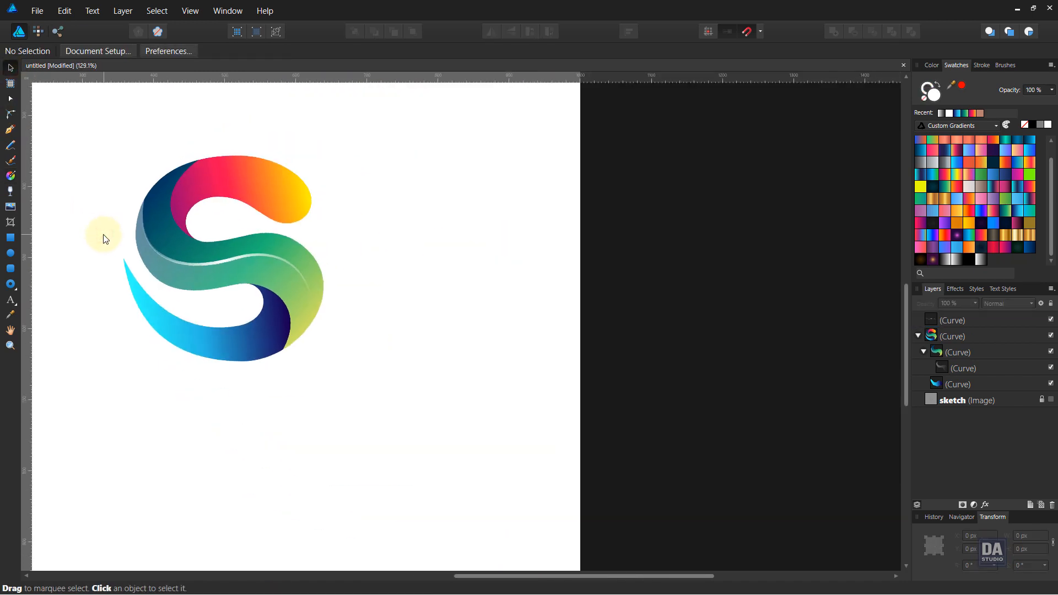
key("space")
left_click_drag(104, 230, 260, 278)
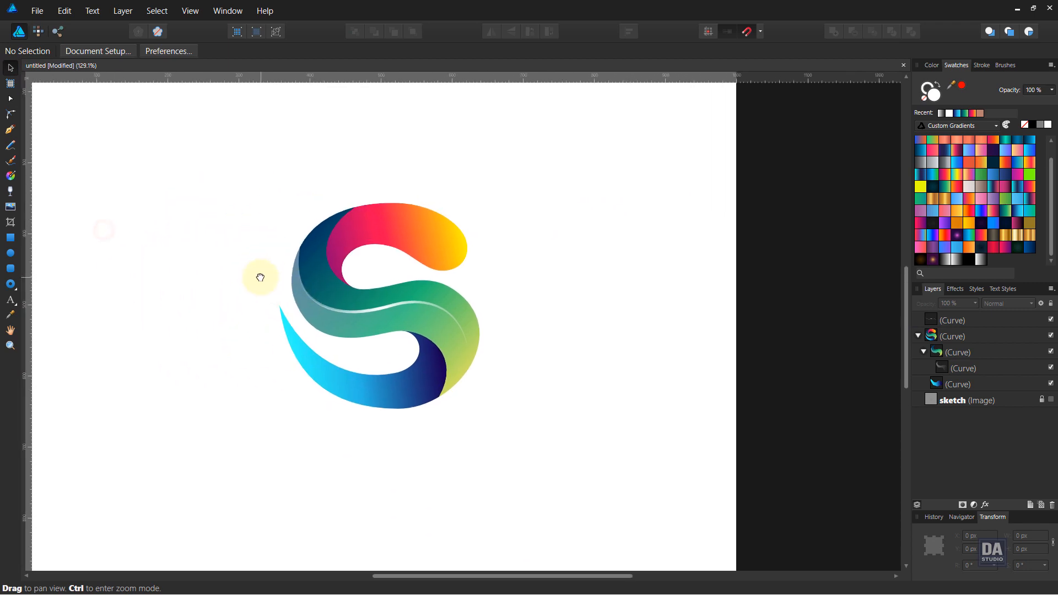
Draw a curved line across the pink band, from the S's upper outer edge to the inner fold corner, bowing it towards the dark blue fold
scroll(332, 265, "up", 2)
scroll(332, 263, "up", 2)
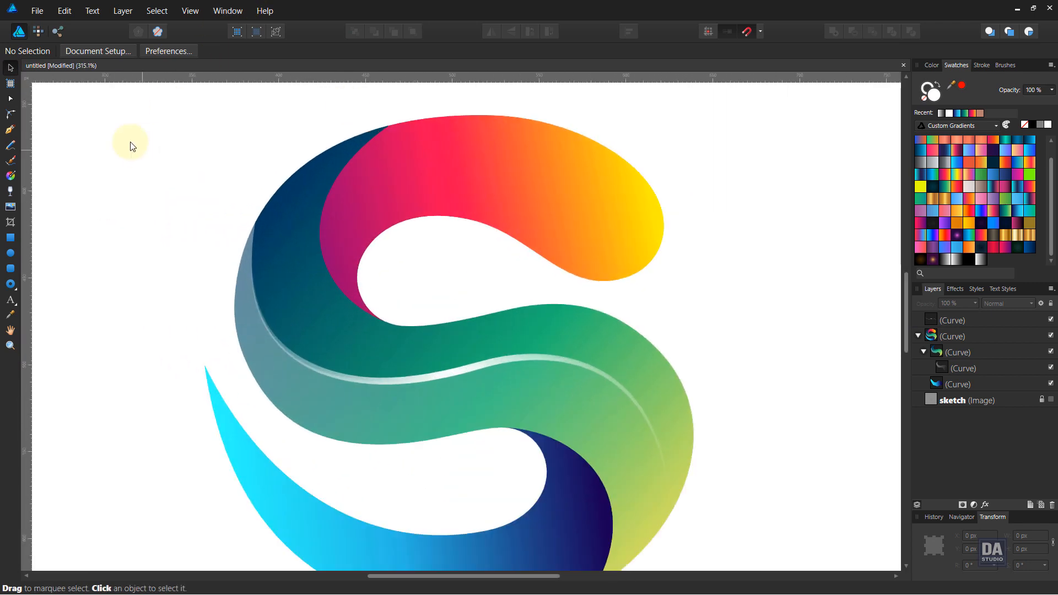
left_click(10, 129)
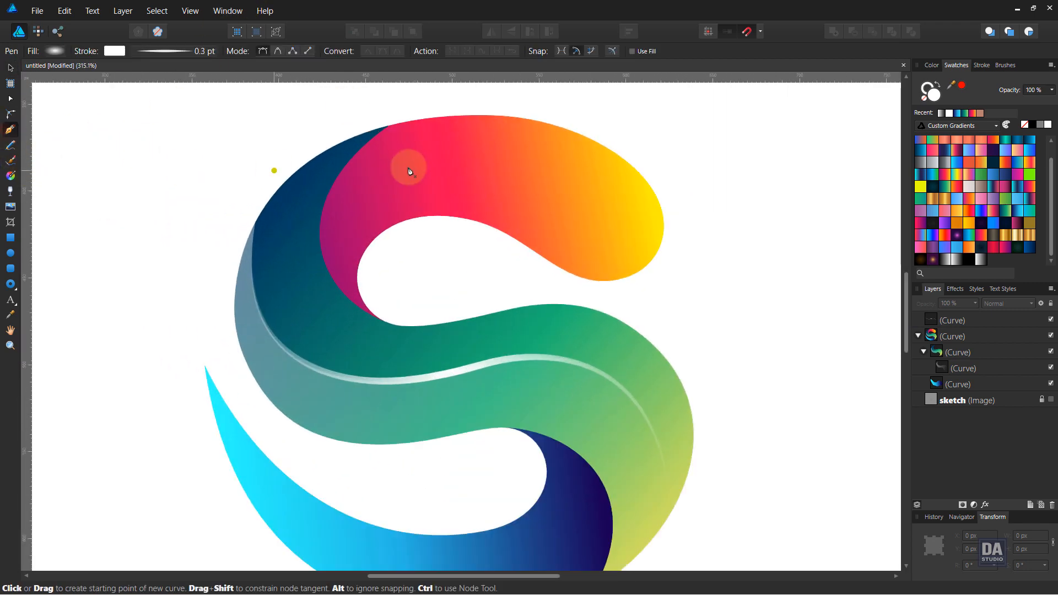
left_click(399, 123)
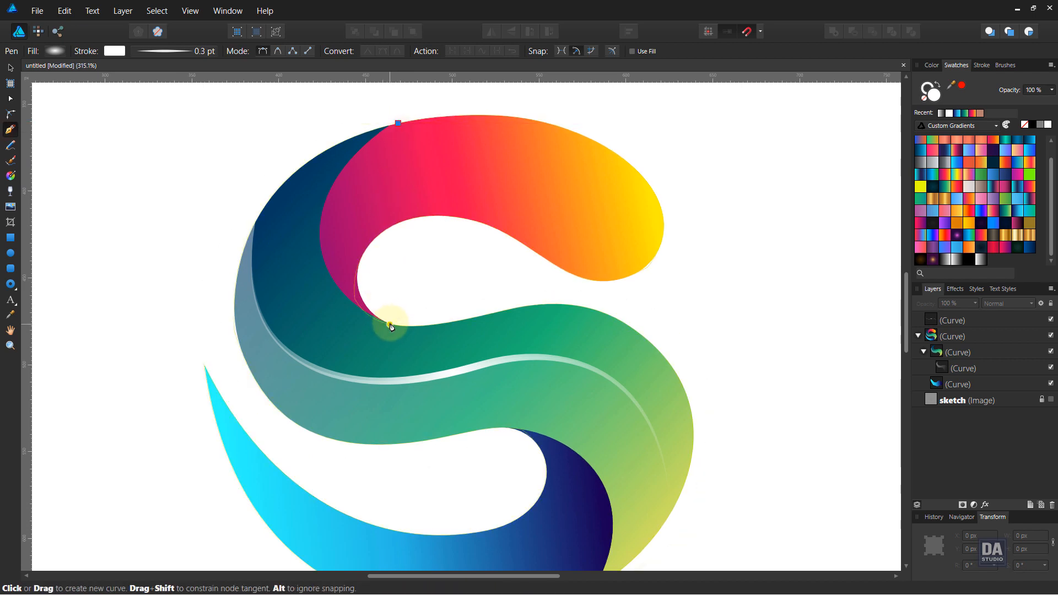
left_click_drag(390, 324, 479, 379)
left_click_drag(308, 280, 283, 249)
left_click_drag(363, 168, 360, 172)
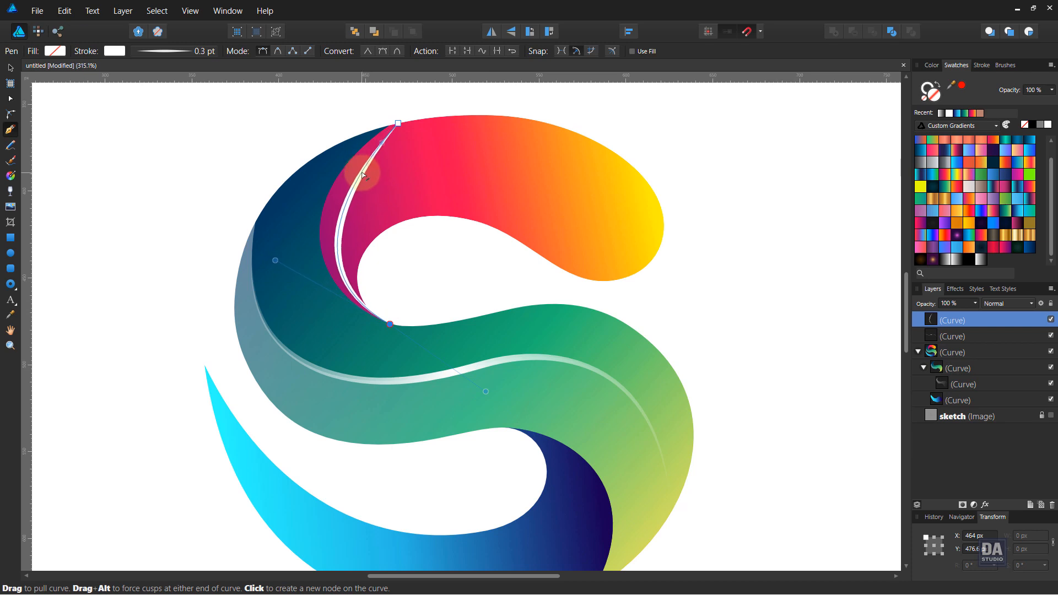
mouse_move(398, 124)
left_mouse_down()
mouse_move(412, 123)
mouse_move(378, 136)
mouse_move(385, 123)
left_mouse_up()
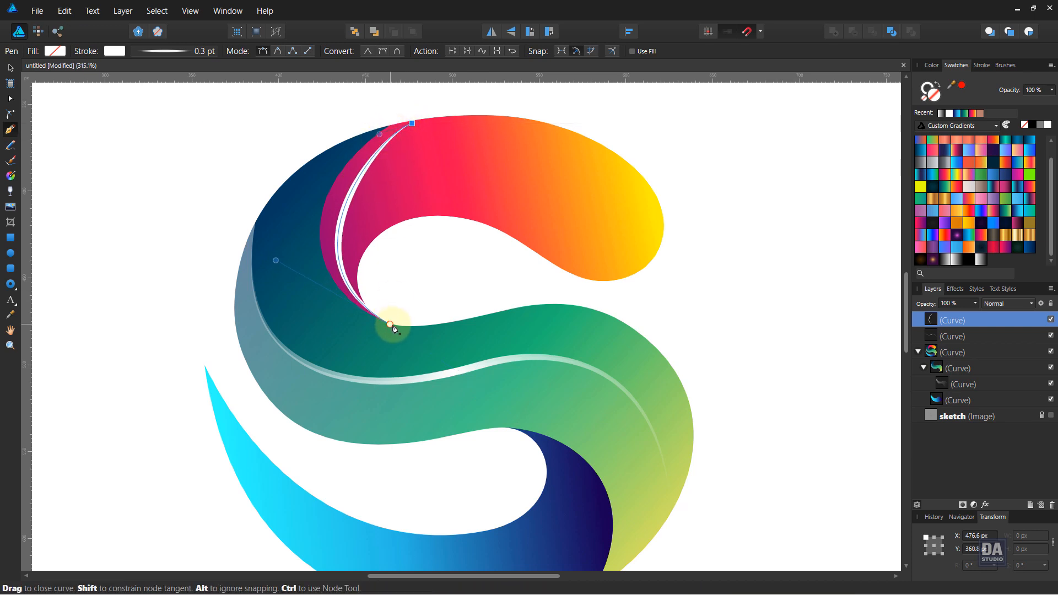
Continue the curve from its inner fold end around the S's upper-left outside and close it at its upper starting node
mouse_move(394, 328)
left_mouse_down()
mouse_move(378, 324)
mouse_move(390, 319)
mouse_move(385, 337)
left_mouse_up()
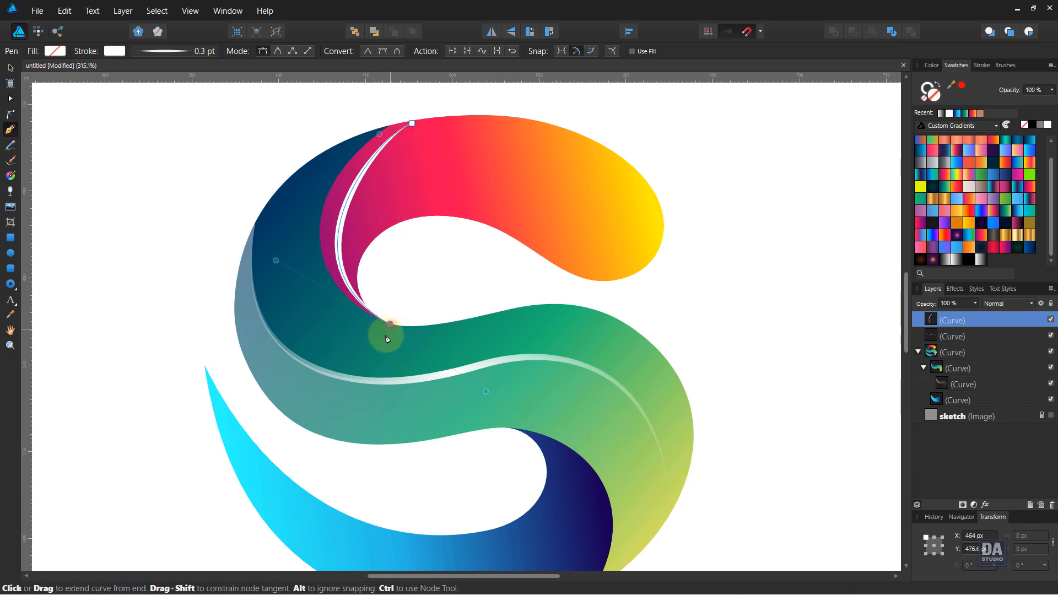
left_click(390, 324)
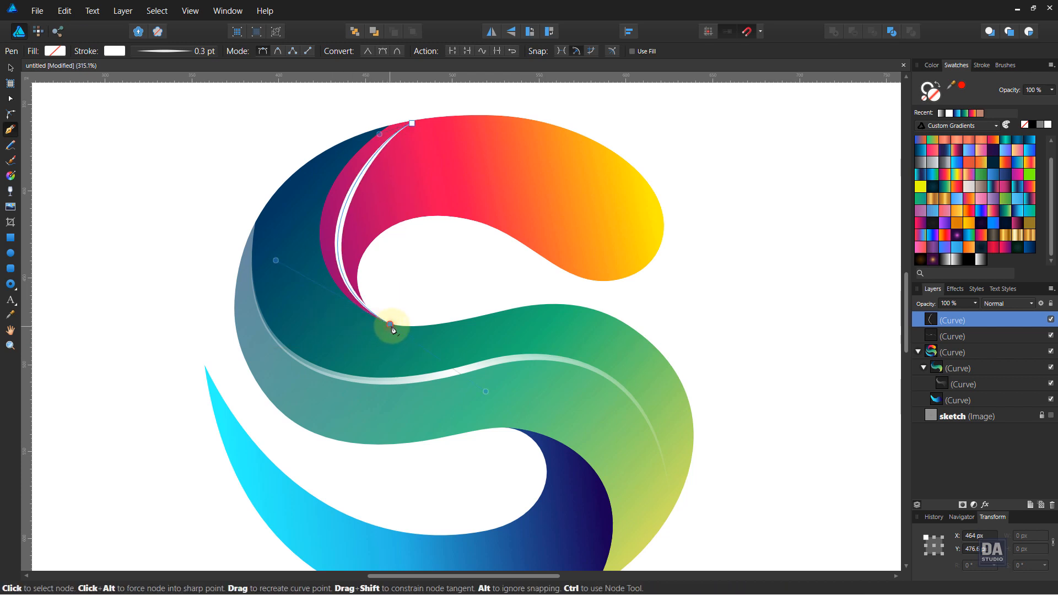
left_click(378, 336)
left_click(318, 293)
left_click(281, 196)
left_click(324, 123)
left_click(403, 106)
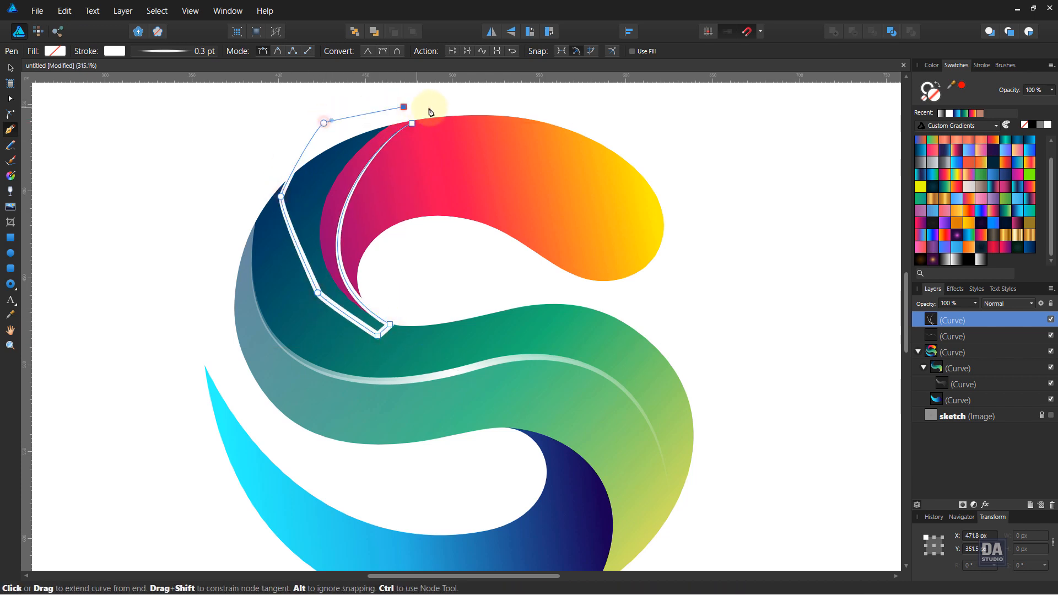
left_click(412, 127)
Clip the closed shape inside the main S curve and move it to the back of the nested shapes
left_click_drag(970, 328, 947, 351)
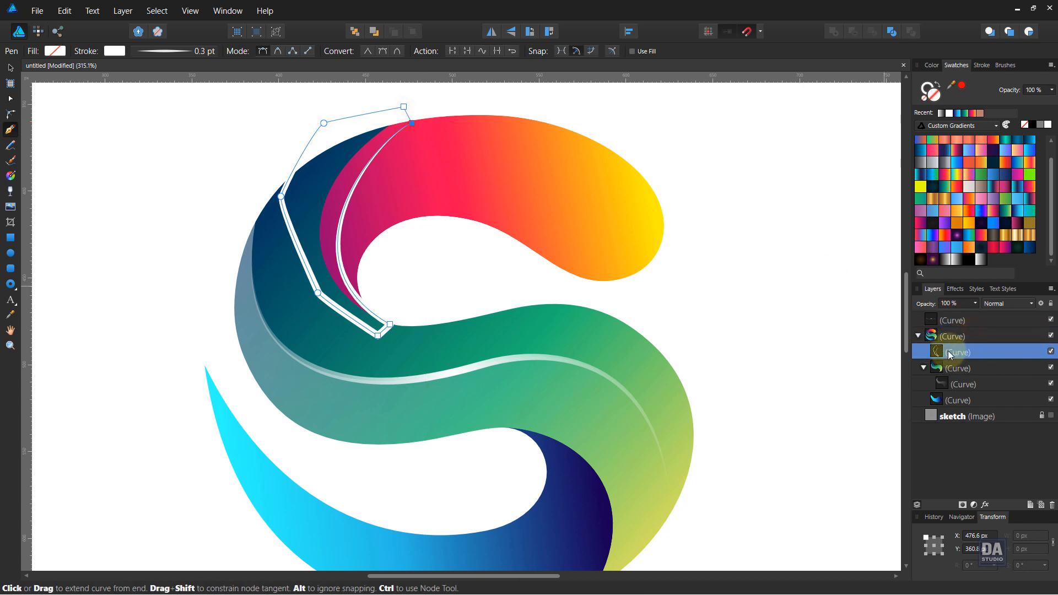
right_click(354, 280)
mouse_move(256, 410)
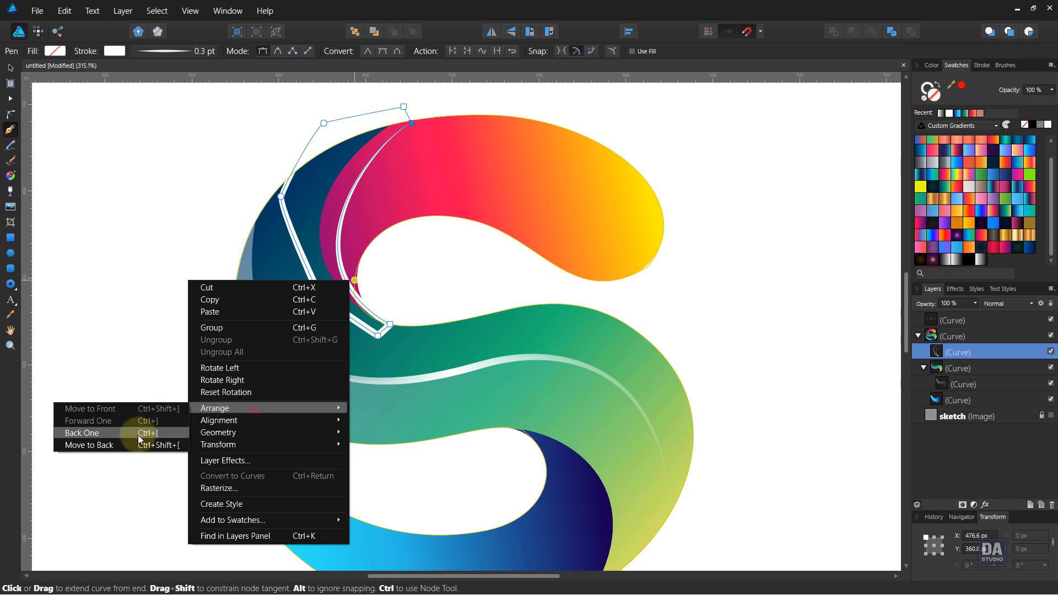
left_click(134, 442)
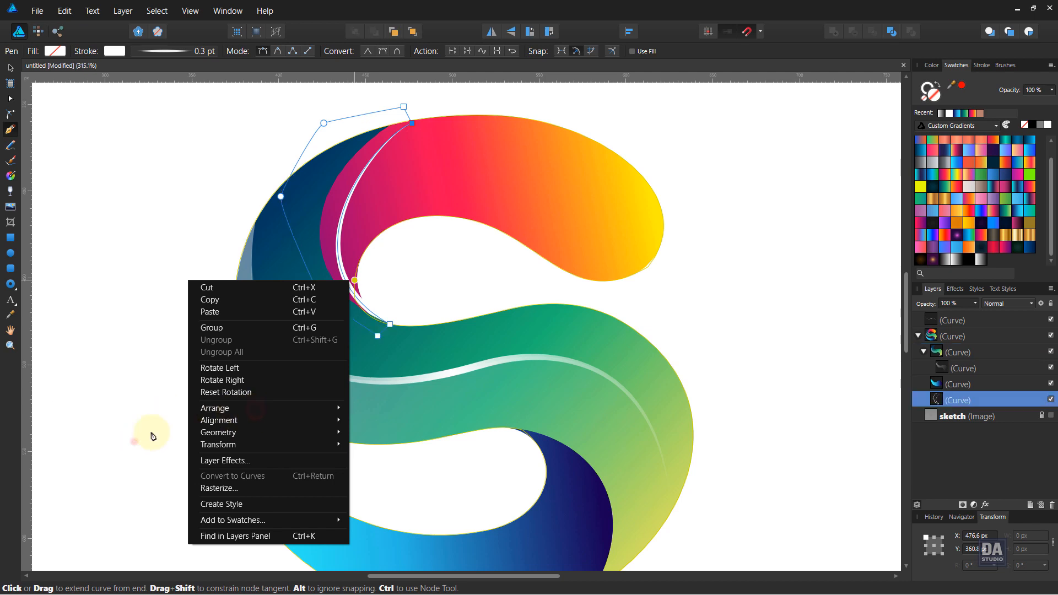
Remove the shape's stroke, fill it with the black to transparent gradient, and run the gradient from the dark blue band's left edge past the pink fold
left_click(938, 88)
left_click(968, 259)
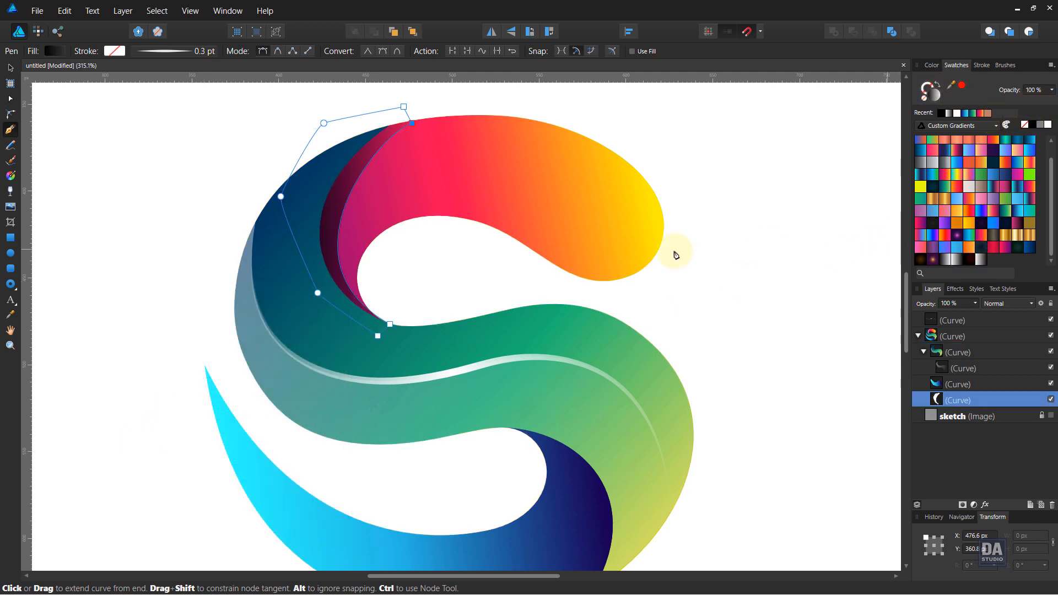
left_click(11, 175)
left_click_drag(251, 229, 412, 254)
Set the shadow shape's blend mode to Multiply and its layer opacity to 75%, and deselect it
left_click(985, 303)
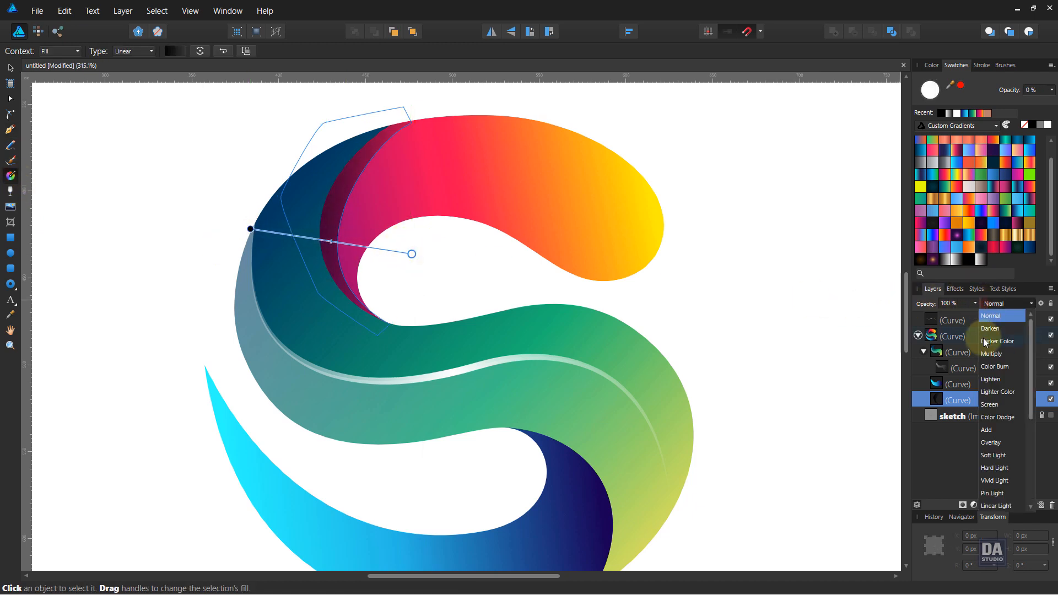
left_click(992, 354)
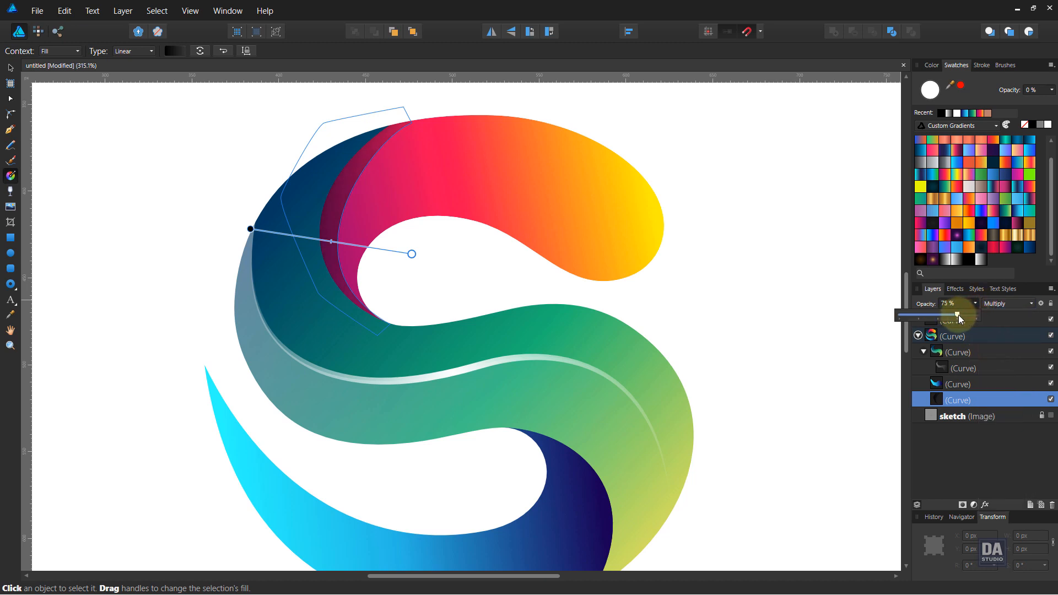
left_click(766, 301)
Draw a curve across the lower band's dark blue end, from the inner fold corner to the outer bottom edge, bowed parallel to the fold
scroll(641, 302, "down", 3)
scroll(687, 349, "down", 4)
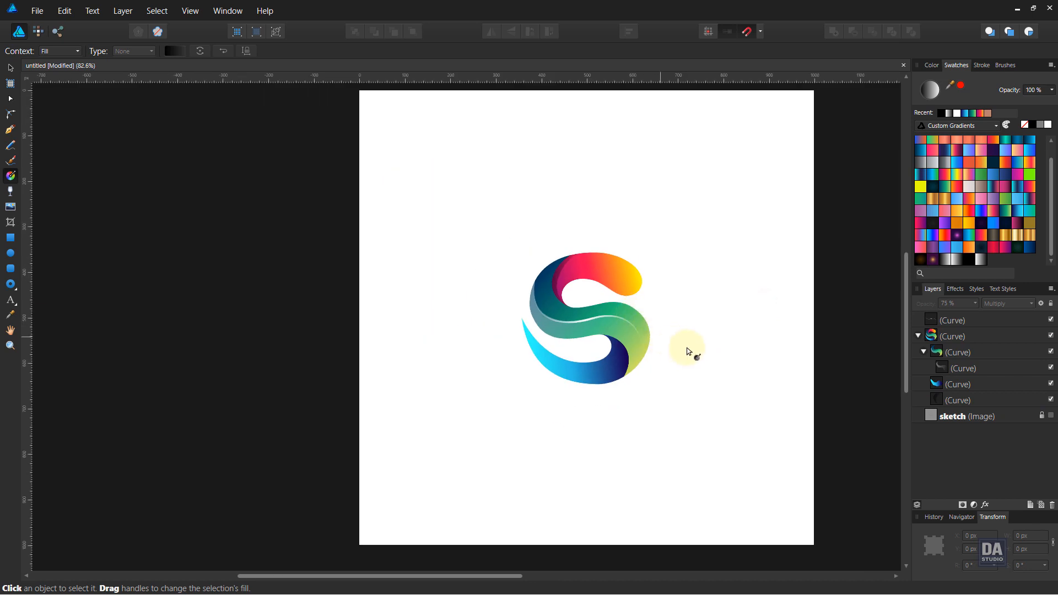
scroll(657, 315, "up", 5)
scroll(619, 399, "up", 1)
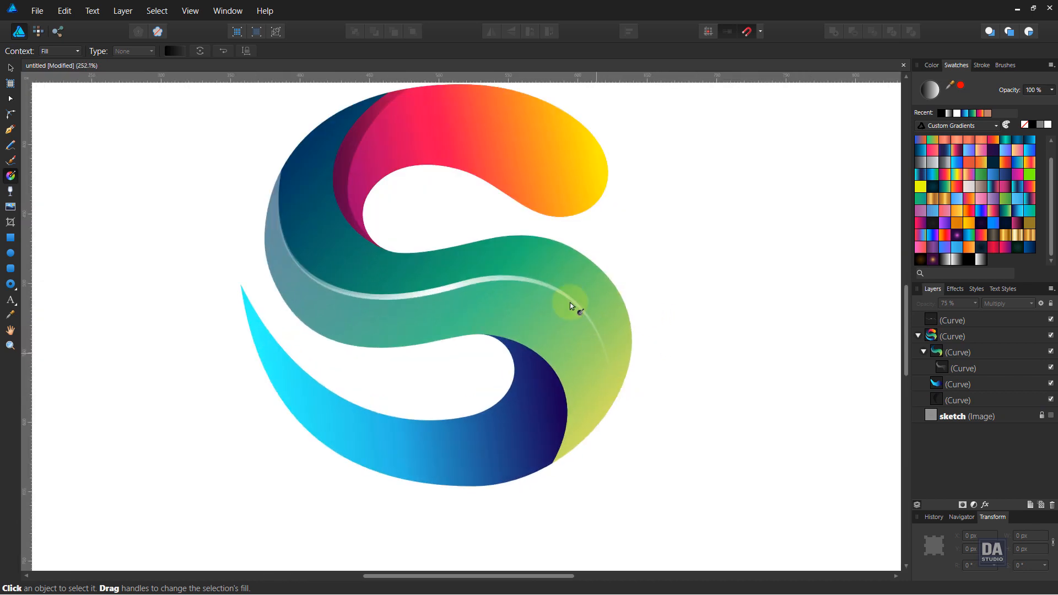
left_click(11, 131)
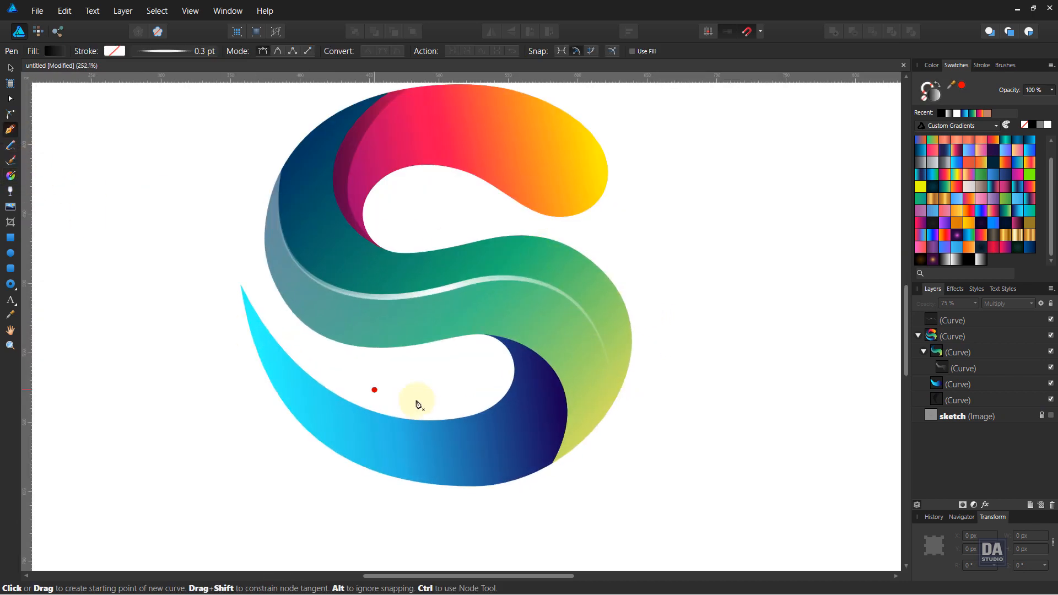
left_click(481, 333)
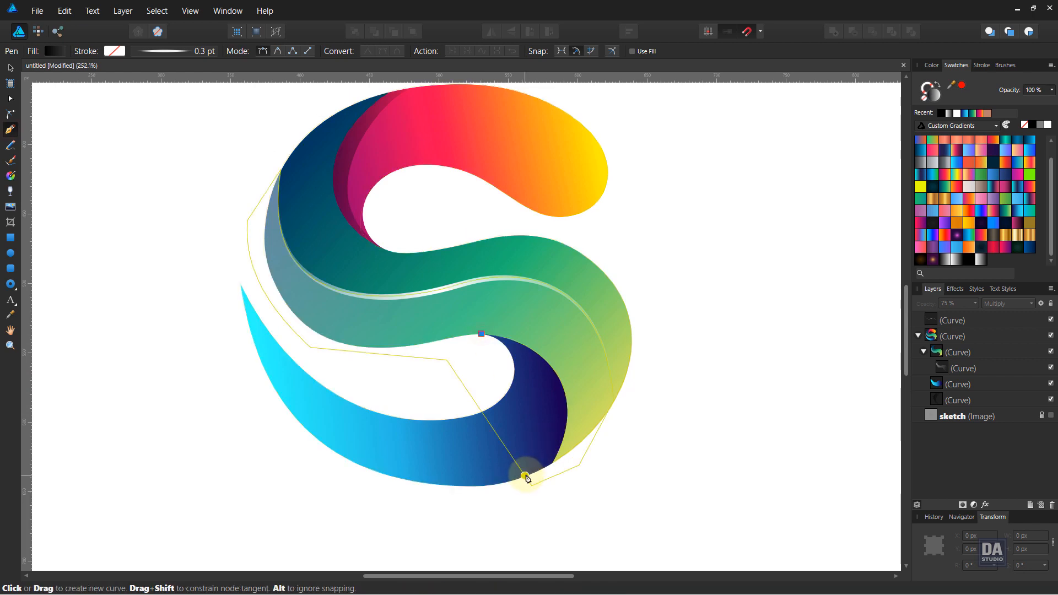
left_click(525, 475)
left_click_drag(506, 416, 550, 397)
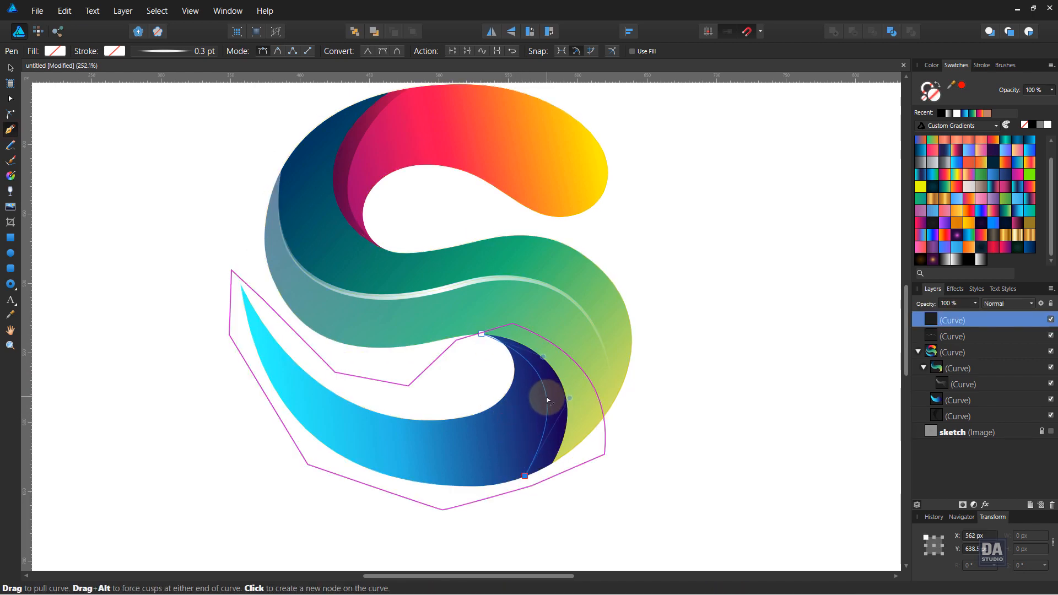
Extend the curve over the green band beyond the fold and close it at the inner fold corner
left_click(592, 459)
left_click(580, 383)
left_click(547, 313)
left_click(481, 334)
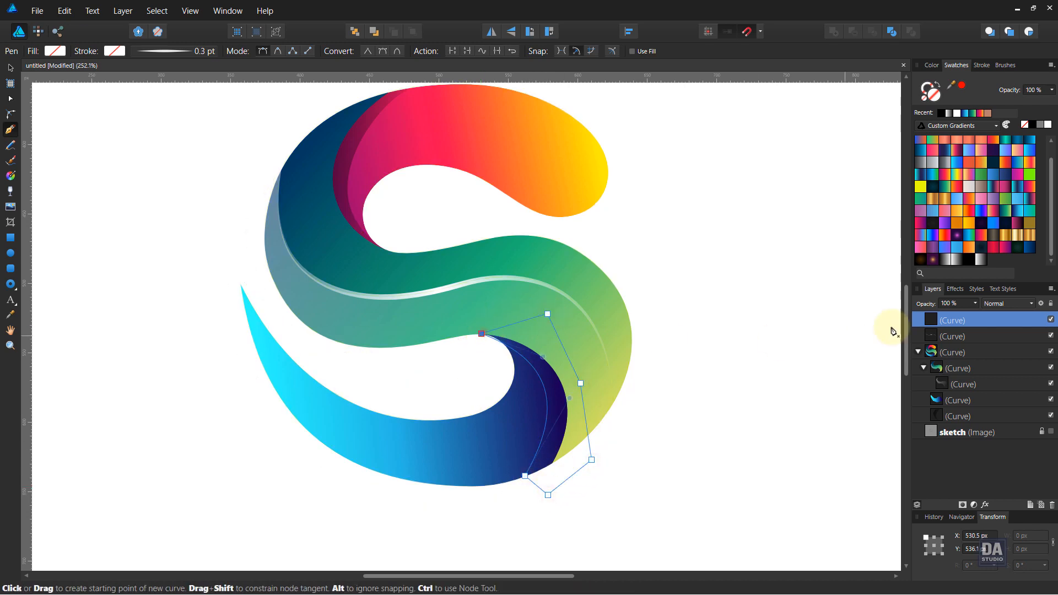
Fill the closed shape with the black to transparent gradient, clip it inside the lower blue shape, and deselect it
left_click(969, 260)
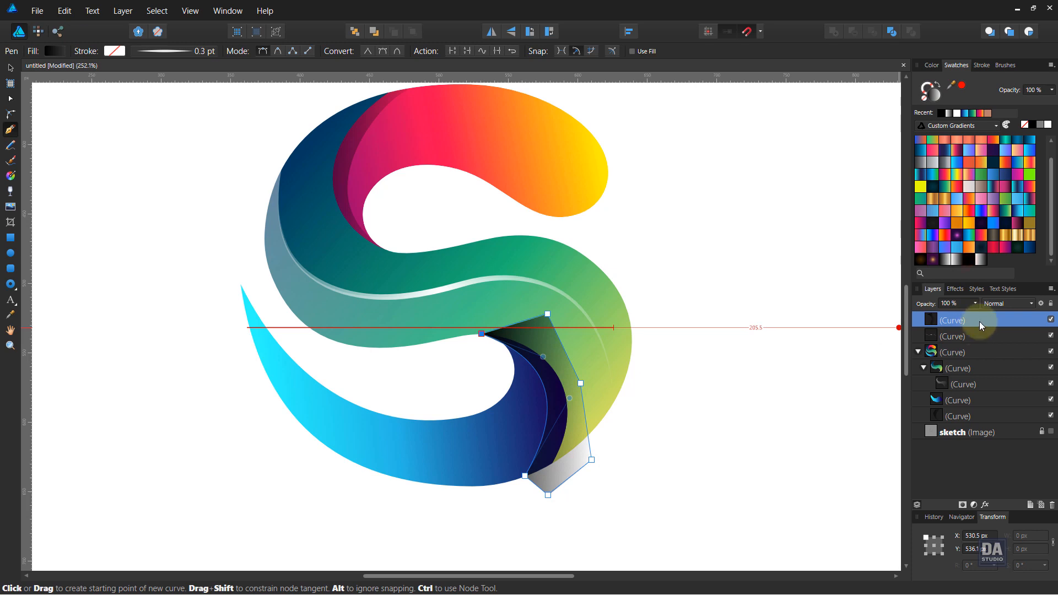
left_click_drag(981, 320, 980, 402)
left_click(654, 407, "ctrl")
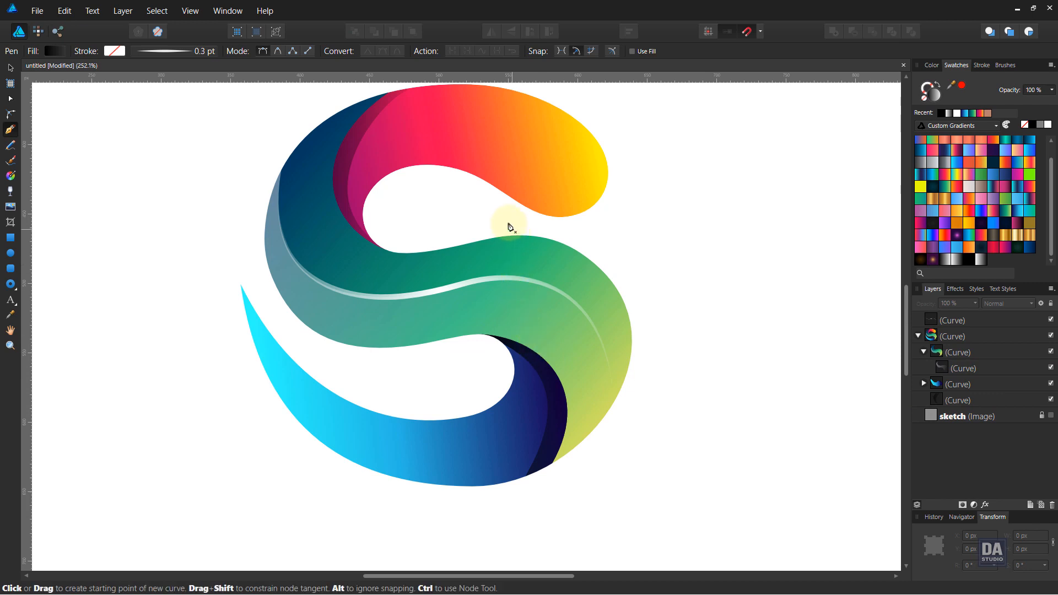
Draw an arched curve along the middle of the upper band, from the dark fold edge to the yellow tip, and adjust its curvature
left_click_drag(504, 222, 476, 254)
left_click(309, 230)
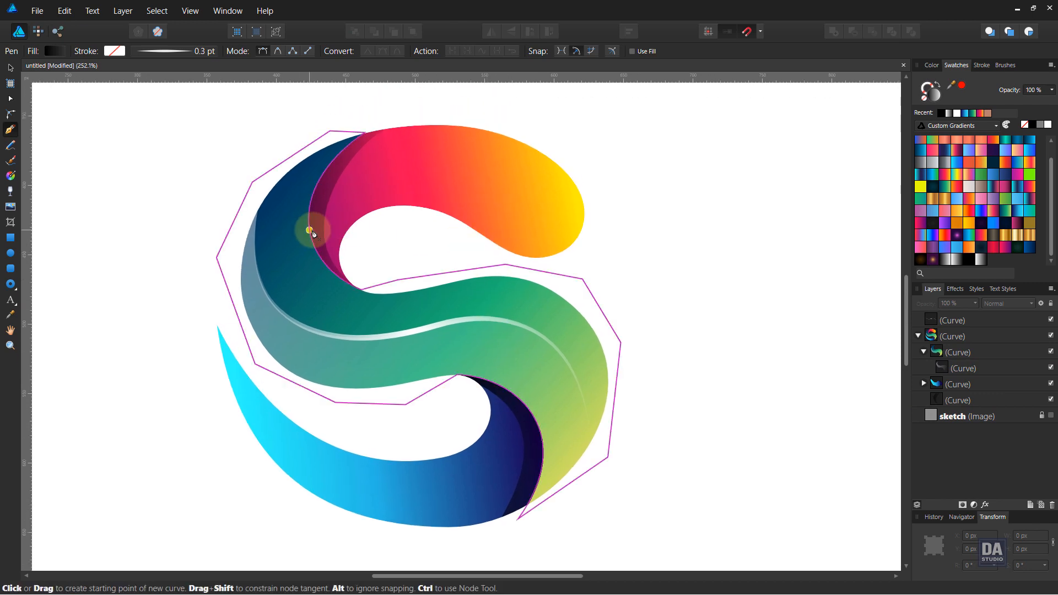
left_click_drag(576, 239, 627, 312)
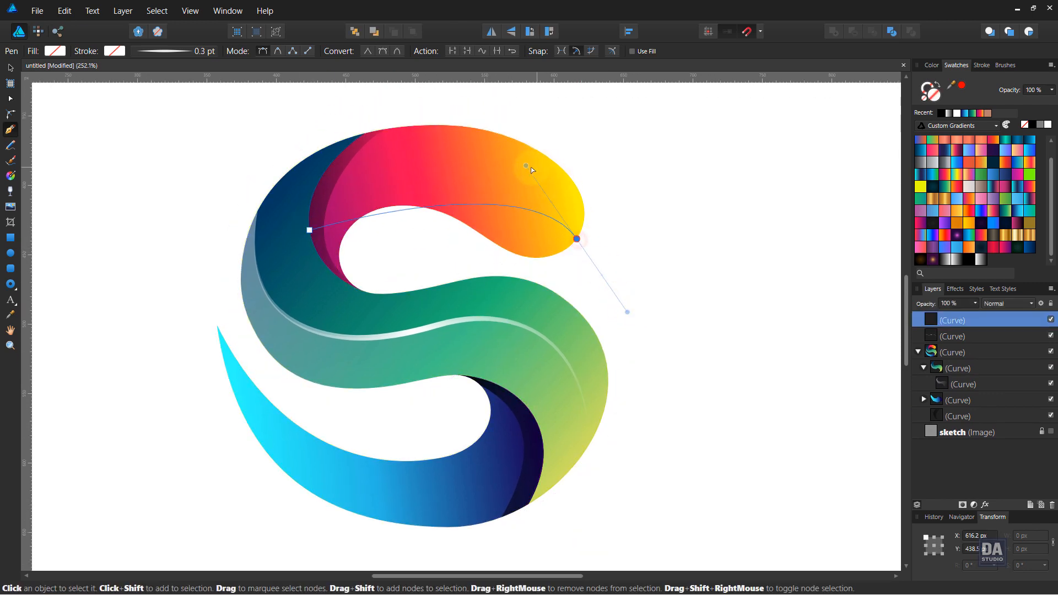
left_click_drag(354, 215, 373, 175)
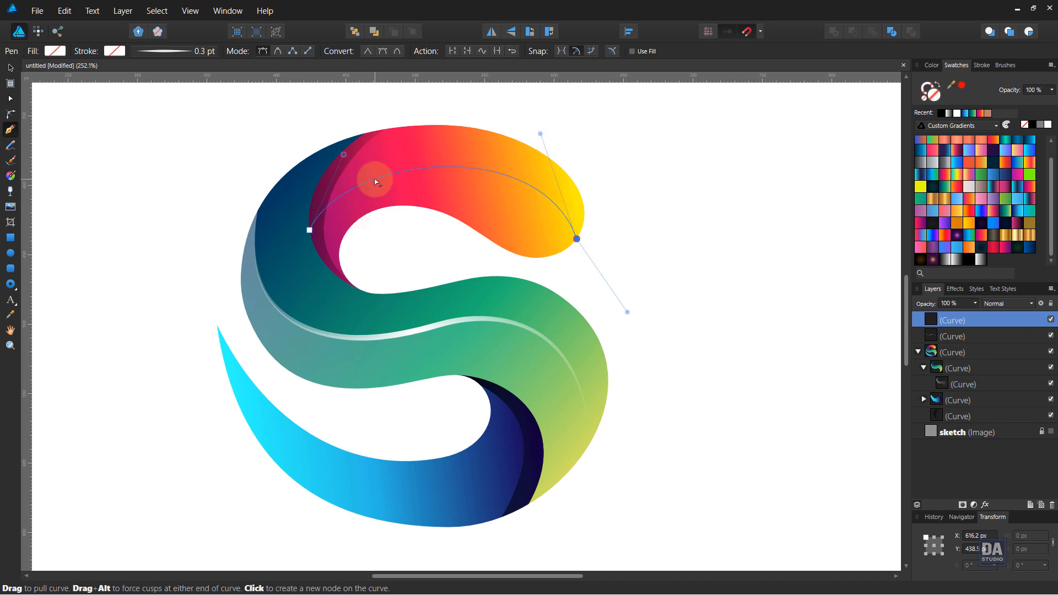
left_click_drag(540, 134, 521, 143)
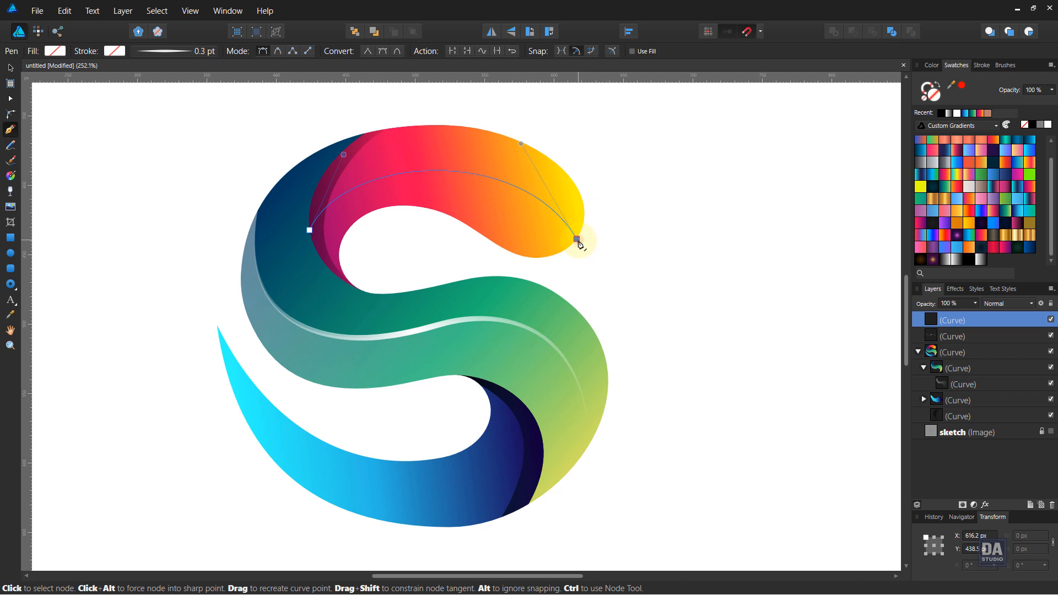
Apply the white to transparent gradient to the arched curve and close it into a shape enclosing the upper band's inner half
left_click(983, 259)
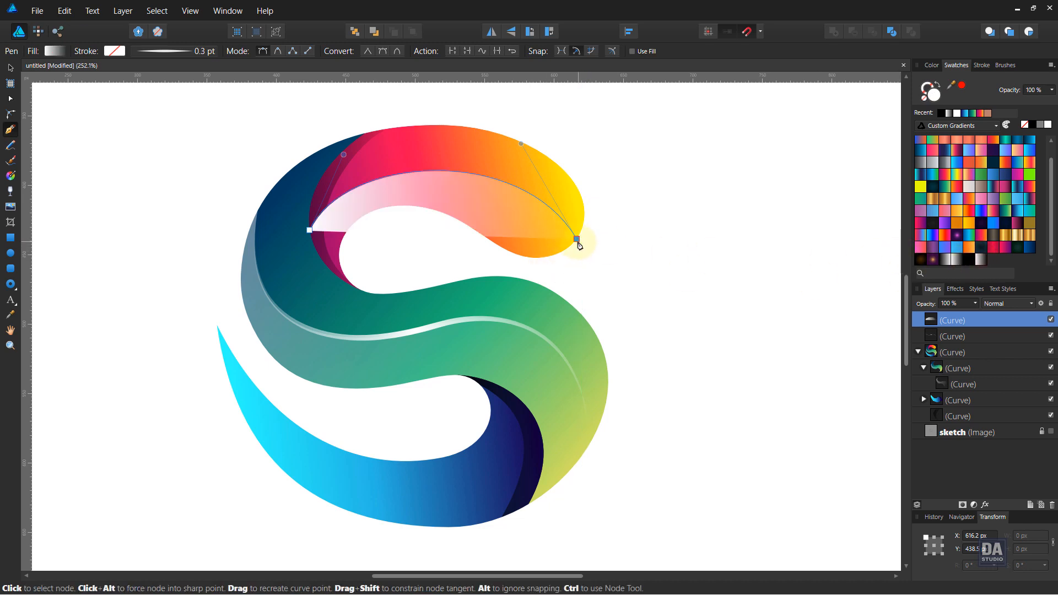
left_click(562, 270)
left_click(458, 271)
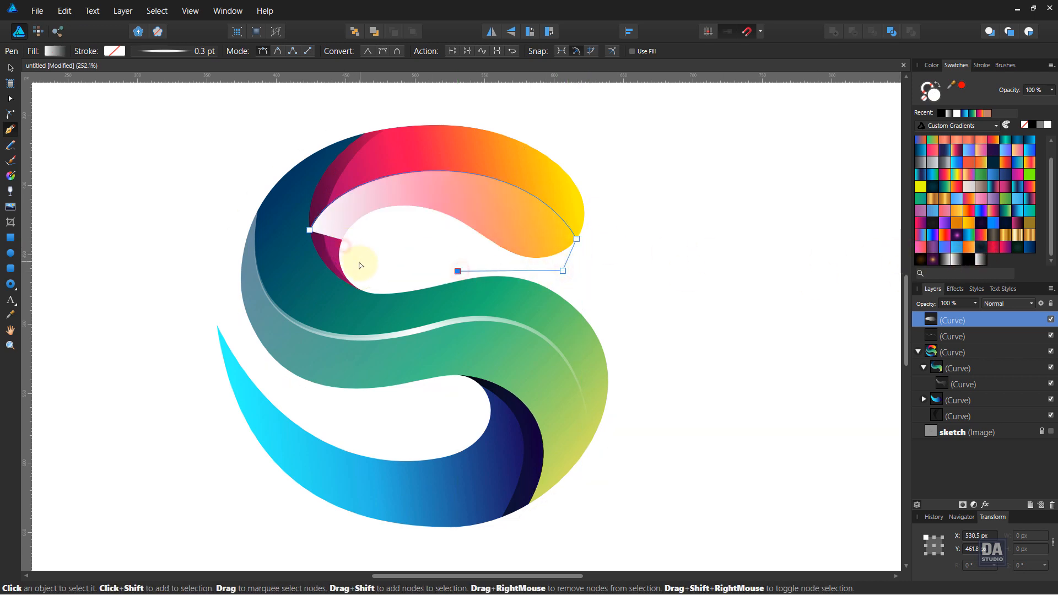
left_click(367, 310)
left_click(320, 311)
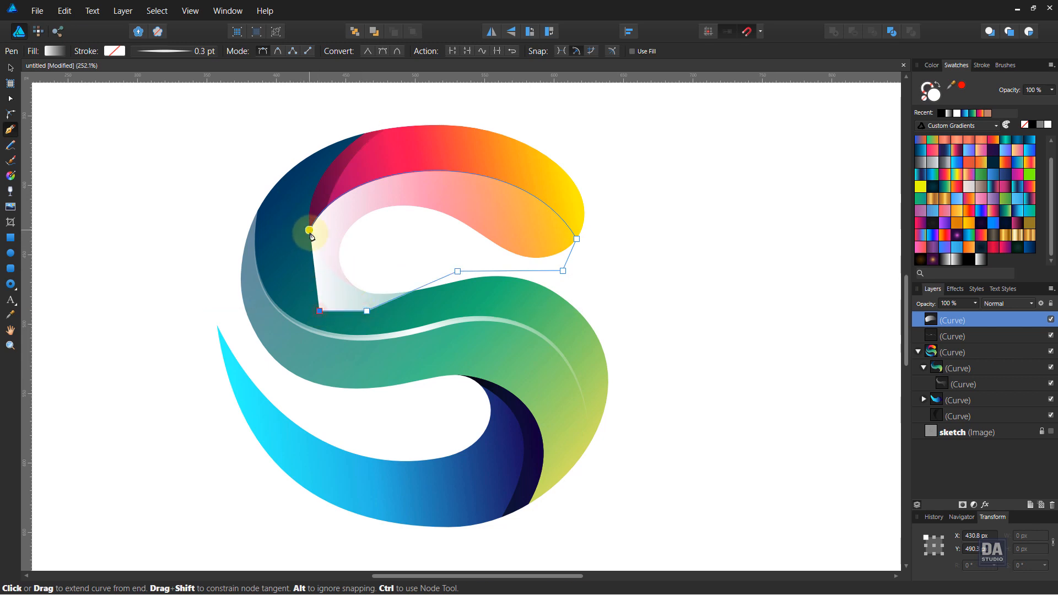
left_click(309, 231)
Clip the white gradient shape inside the main S curve and move it to the back of the nested shapes
left_click_drag(956, 322, 964, 357)
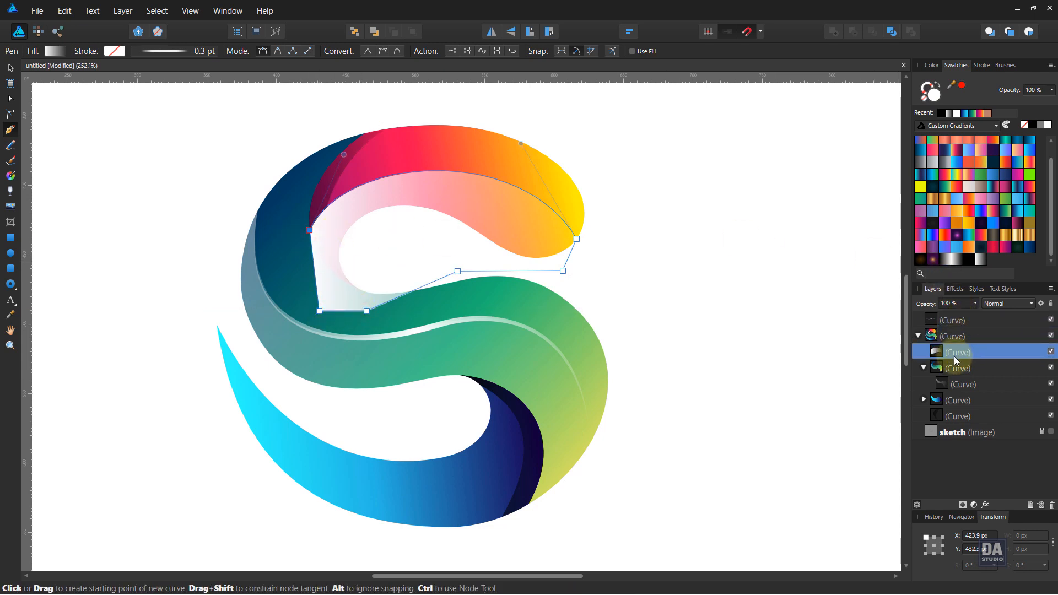
right_click(506, 262)
mouse_move(431, 384)
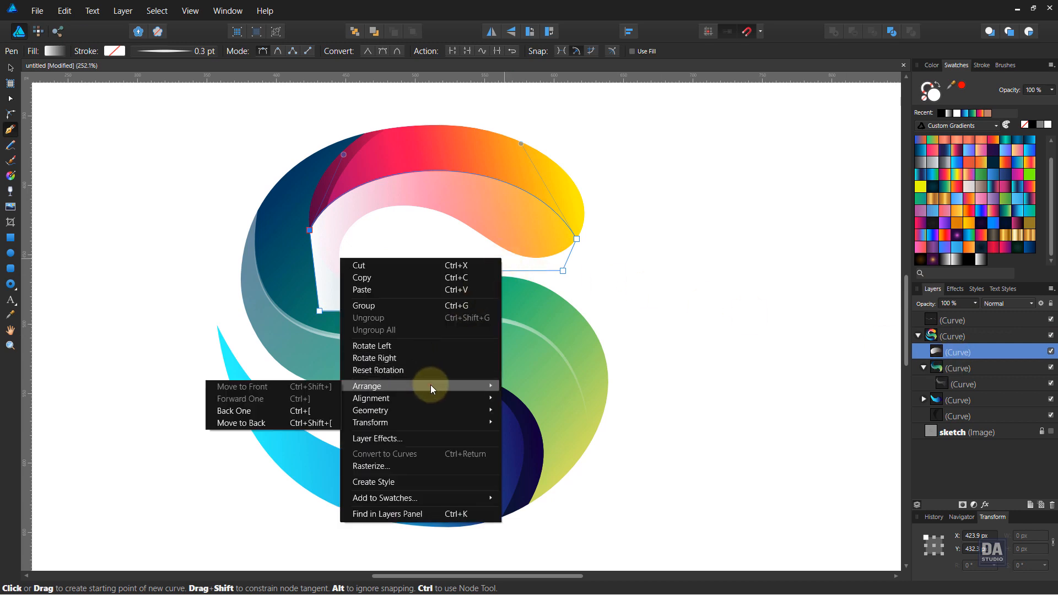
left_click(298, 421)
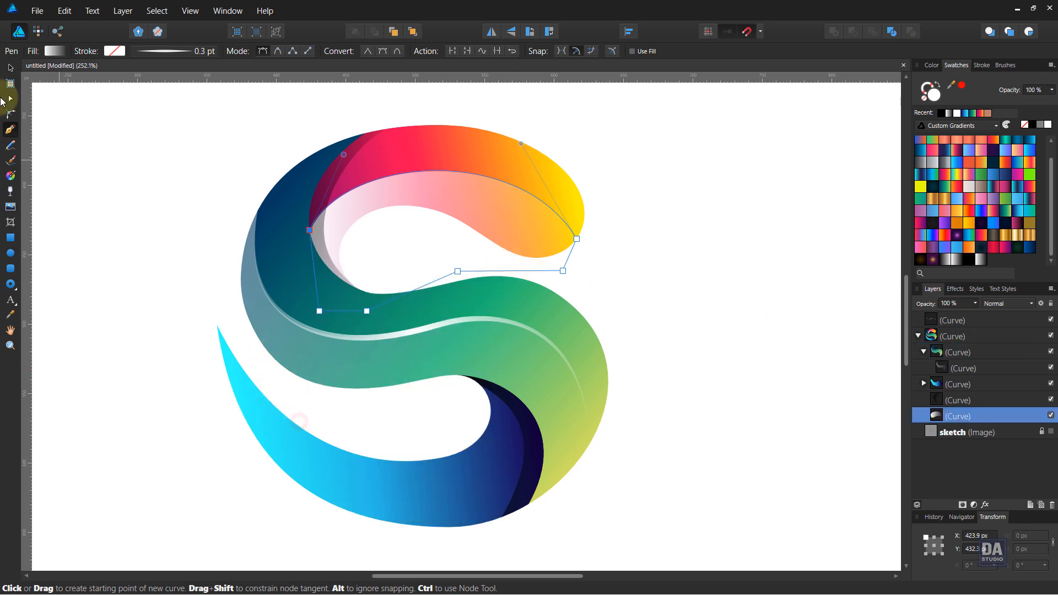
Run the shape's gradient from white beyond the yellow tip to transparent just outside the dark fold edge
left_click(10, 176)
left_click_drag(577, 205, 686, 267)
left_click_drag(310, 204, 285, 216)
Draw an open curve from the yellow tip to the dark fold and bend it over the upper band's inner shade edge
left_click(10, 133)
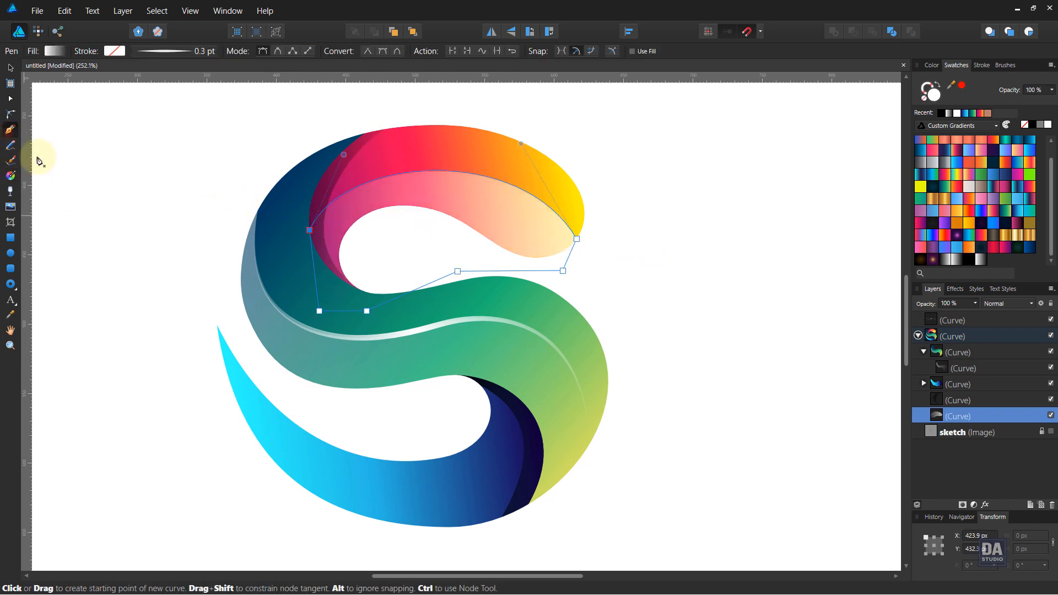
key("ctrl+d")
left_click(576, 241)
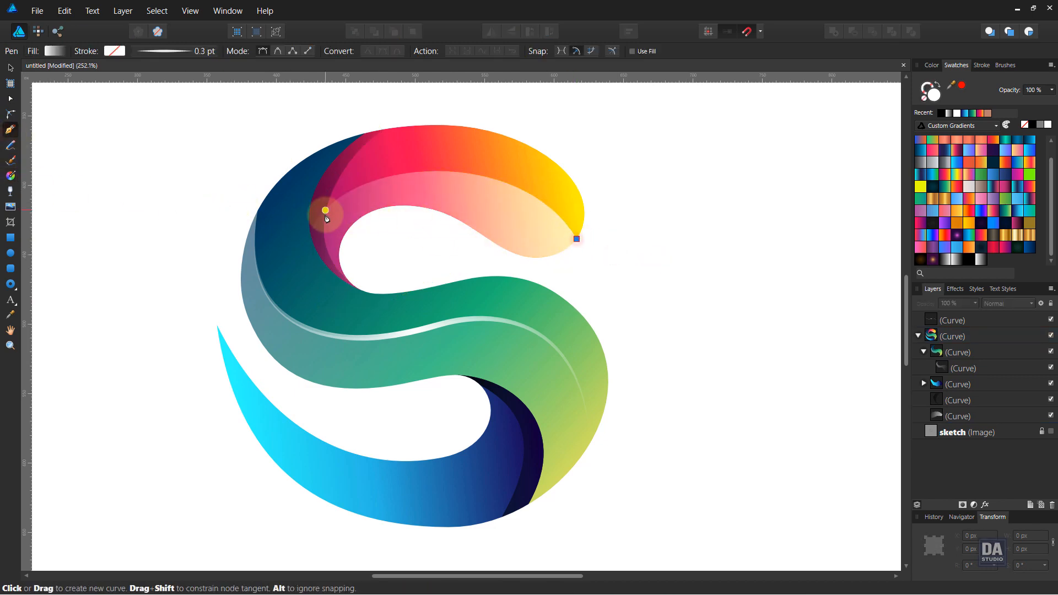
left_click(323, 215)
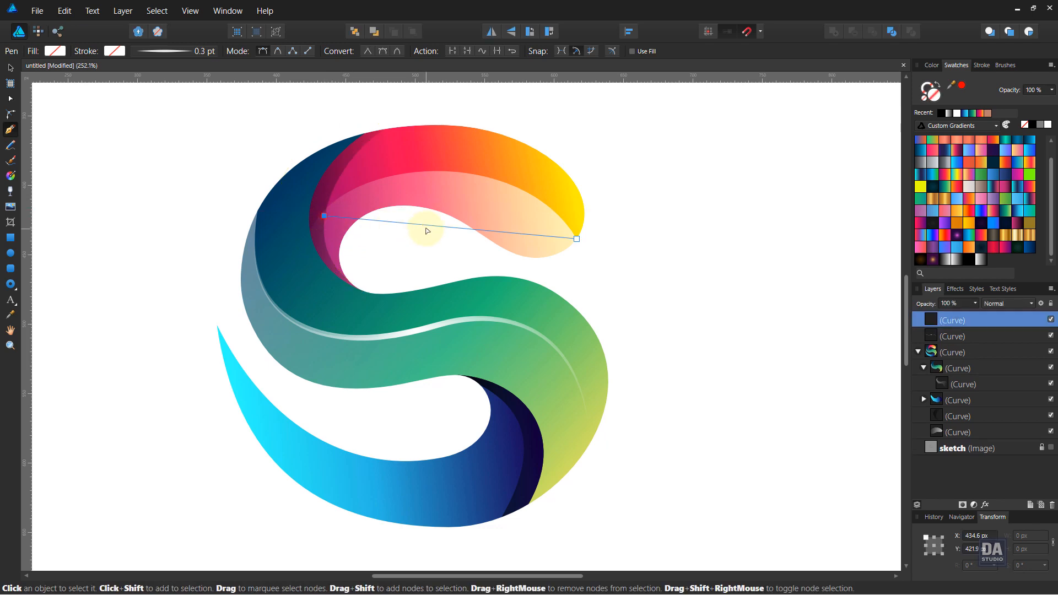
scroll(384, 180, "up", 4)
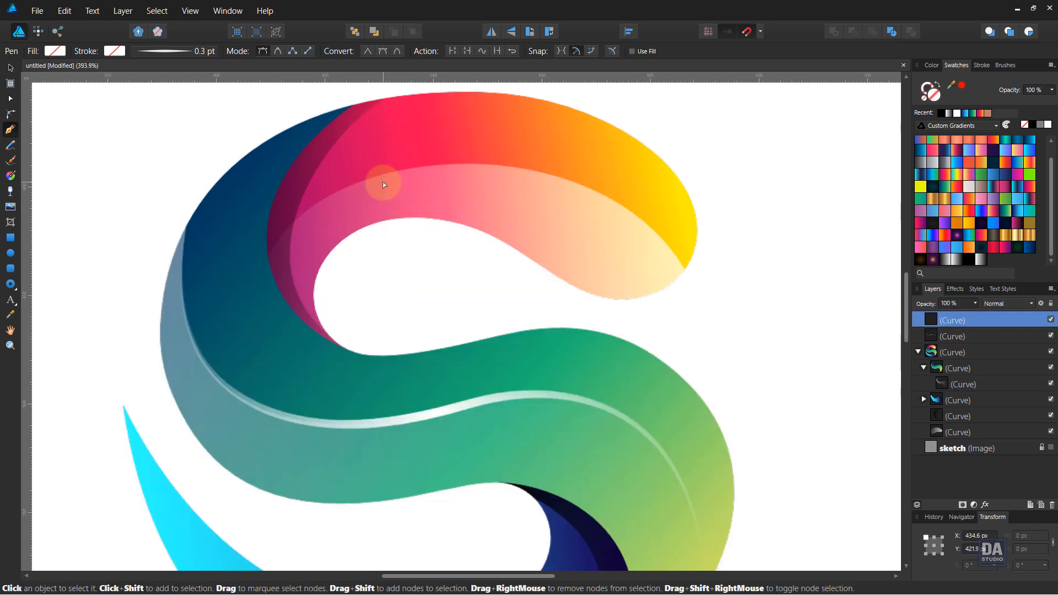
left_click_drag(269, 246, 274, 228)
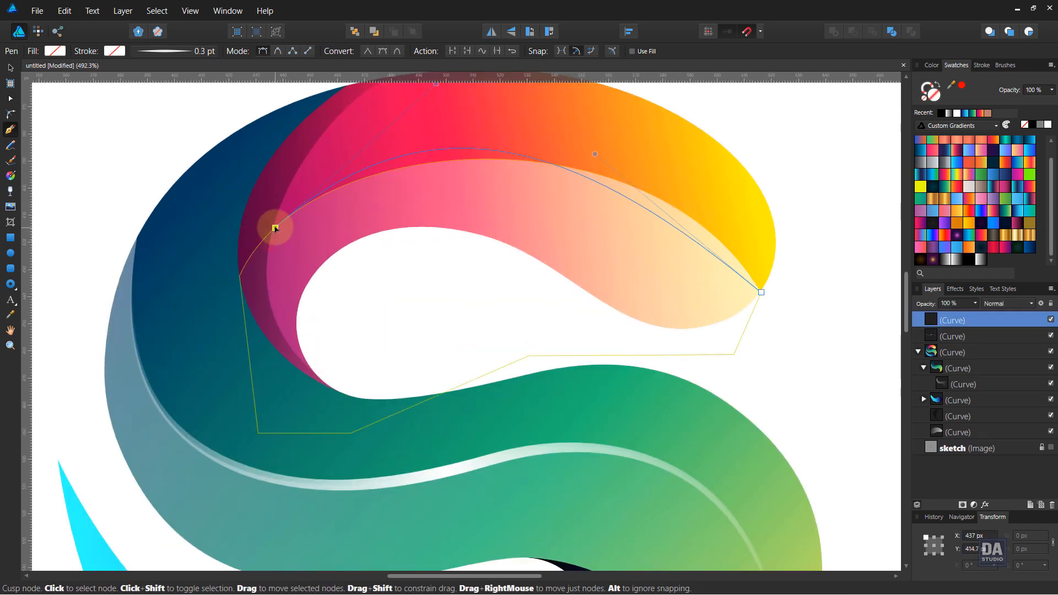
Adjust the curvature at both ends so the curve follows the upper edge of the inner white shade
scroll(468, 148, "down", 1)
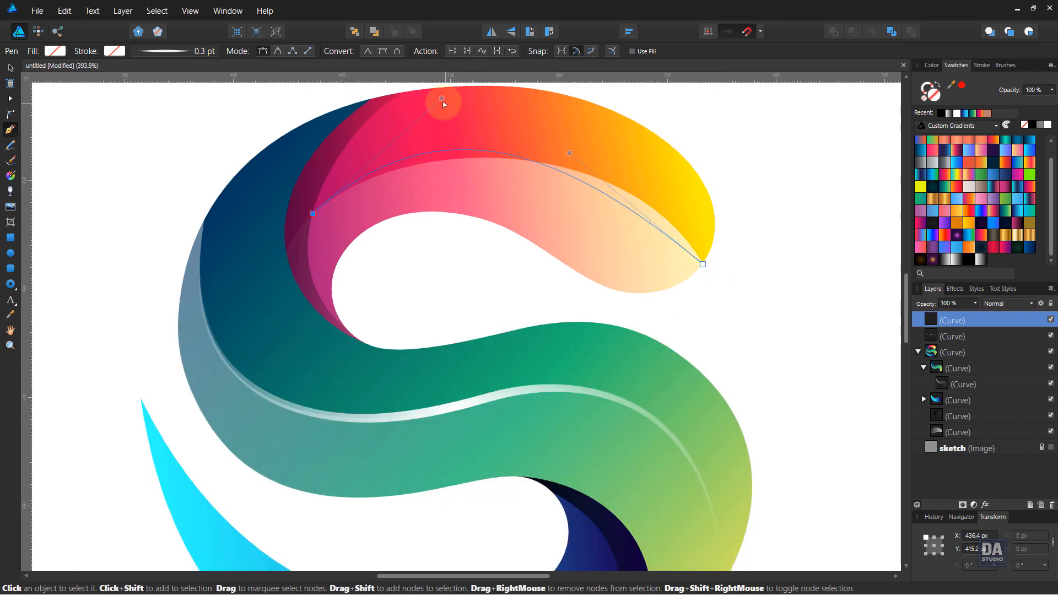
left_click_drag(442, 99, 458, 118)
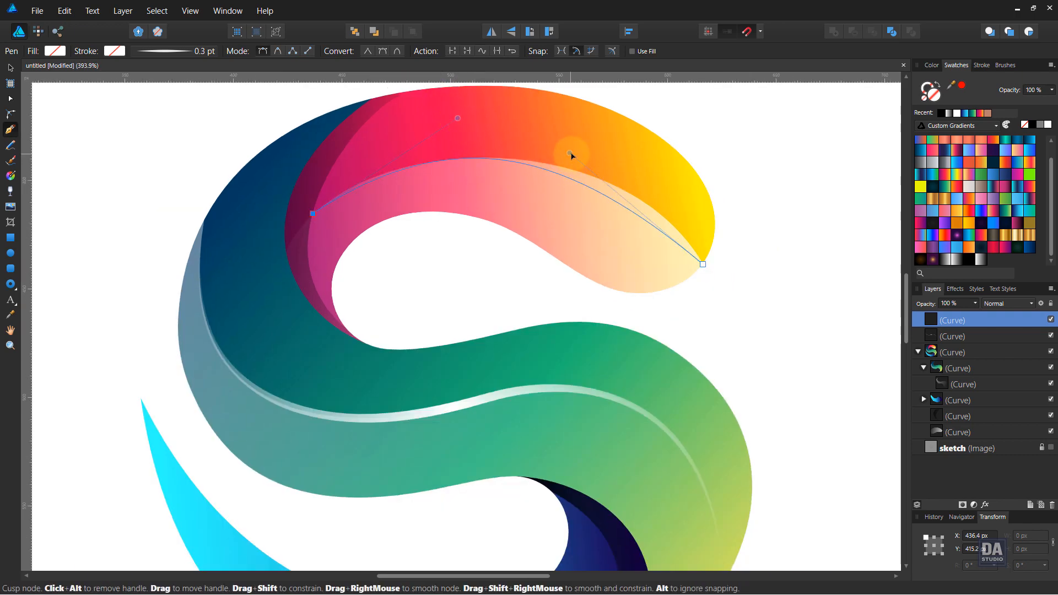
left_click_drag(570, 154, 632, 156)
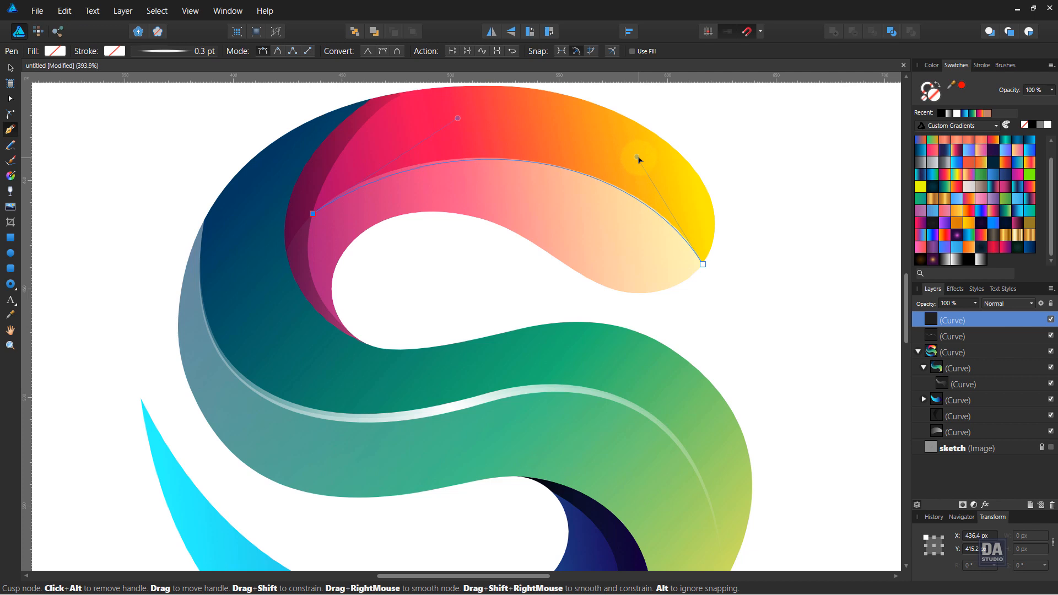
left_click_drag(459, 118, 441, 120)
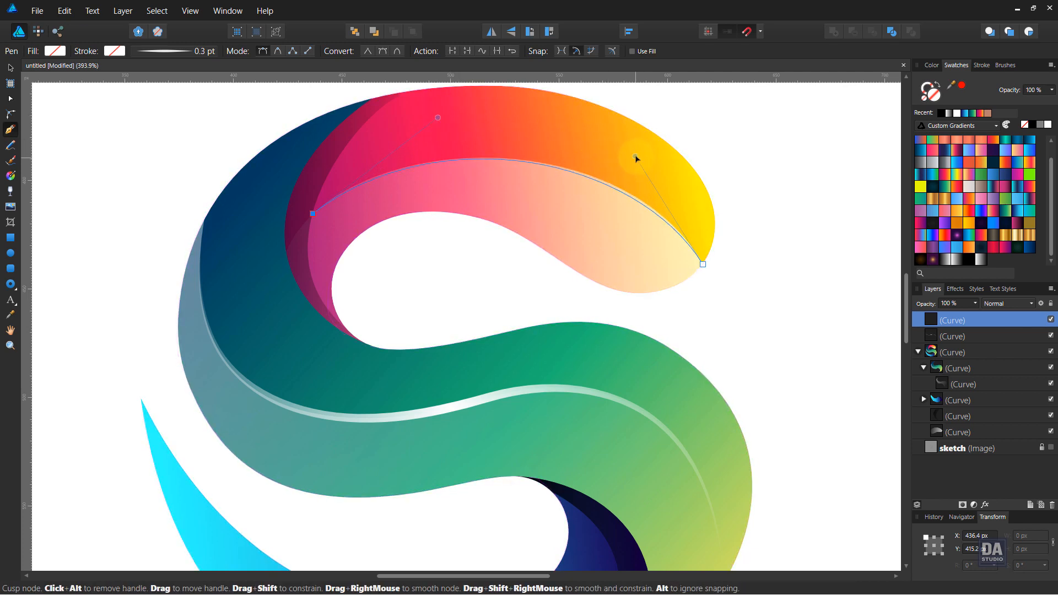
Give the arched curve a black tapered 0.2 pt stroke and expand the stroke into a filled shape
left_click(981, 65)
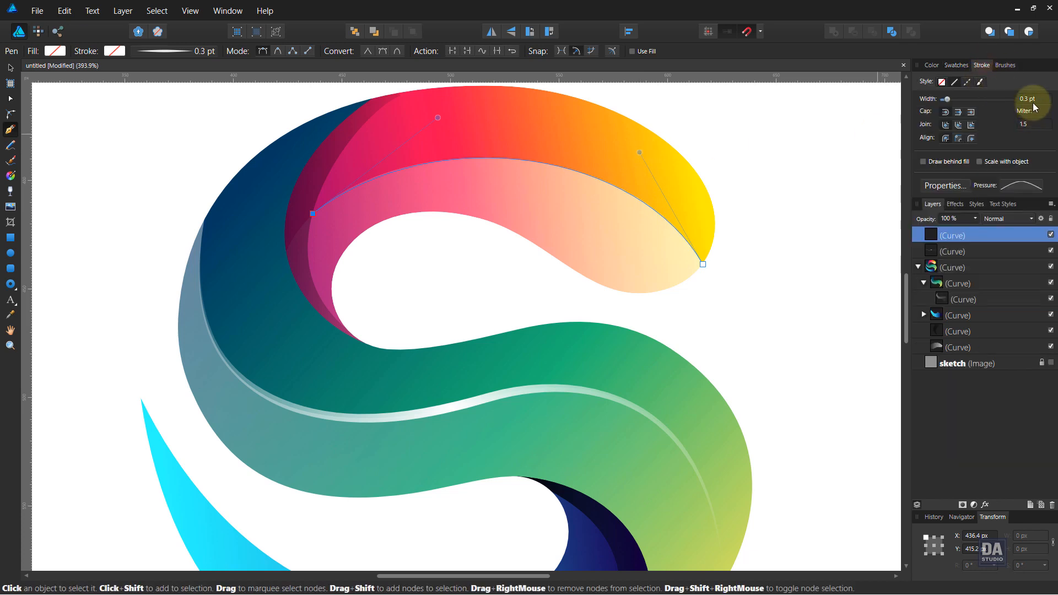
scroll(1037, 106, "up", 1)
scroll(1037, 105, "down", 1)
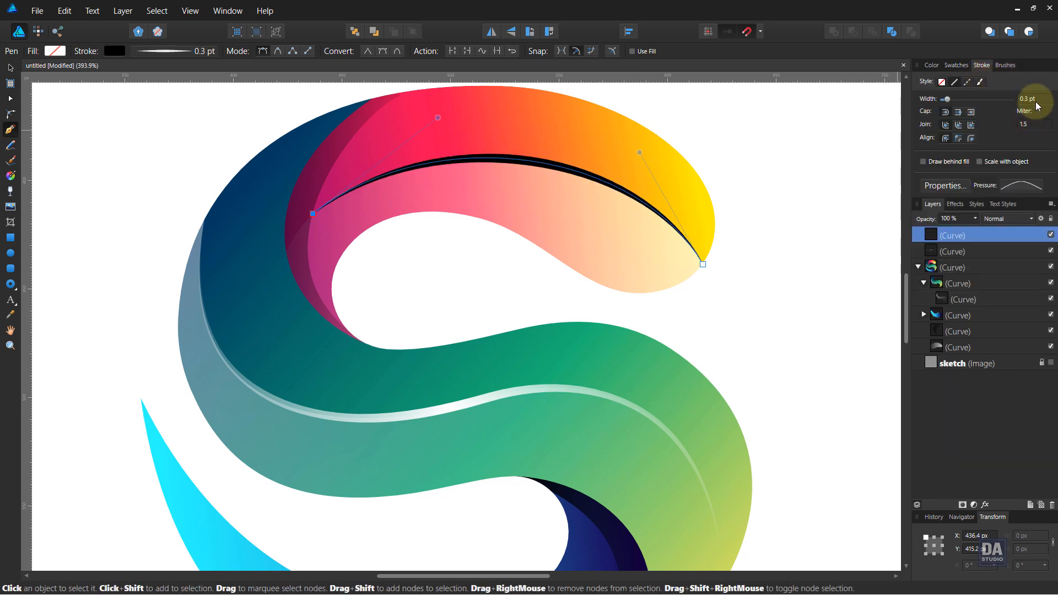
scroll(1038, 106, "down", 1)
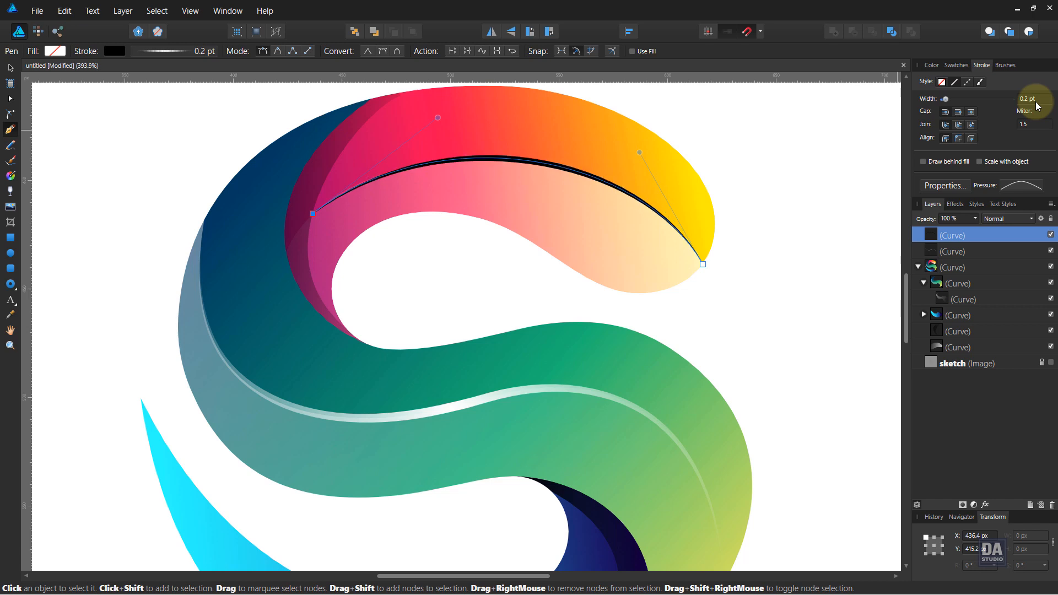
left_click(956, 65)
left_click(122, 10)
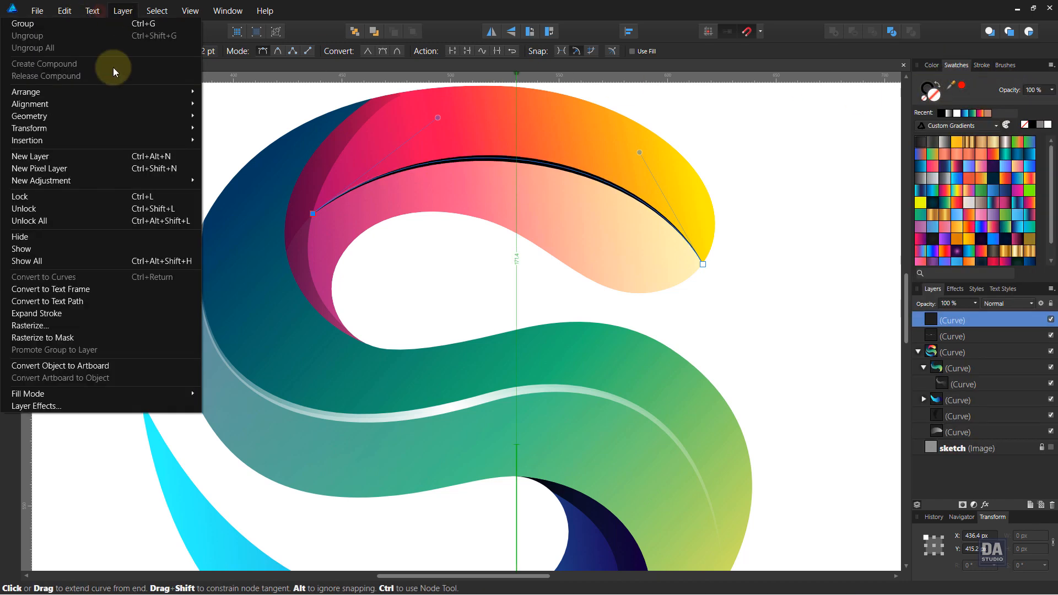
left_click(91, 312)
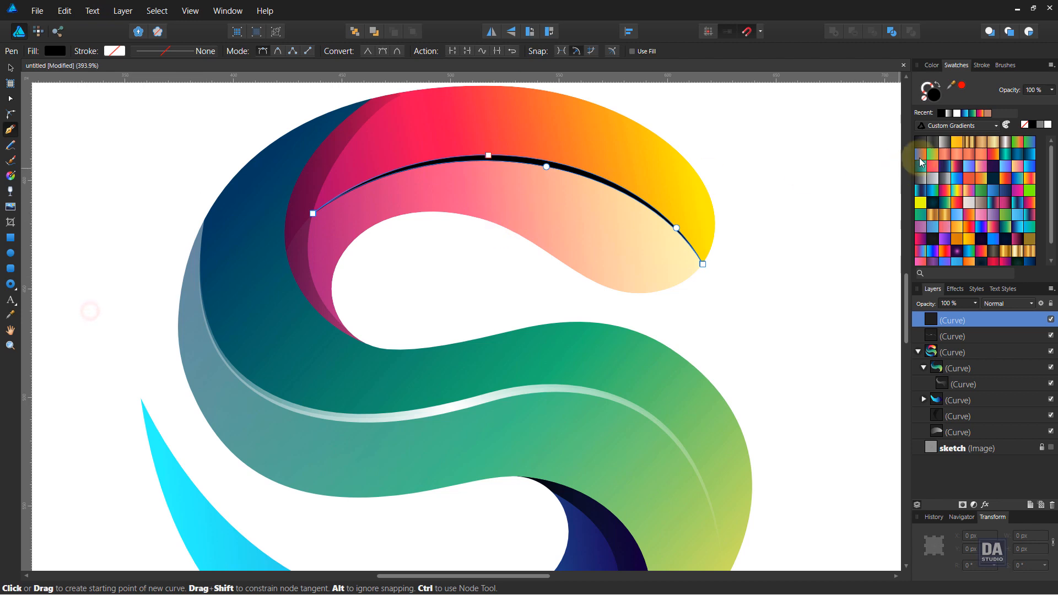
Fill the expanded highlight with the white to transparent gradient, delete its middle stop and set the type to Elliptical
left_click(950, 114)
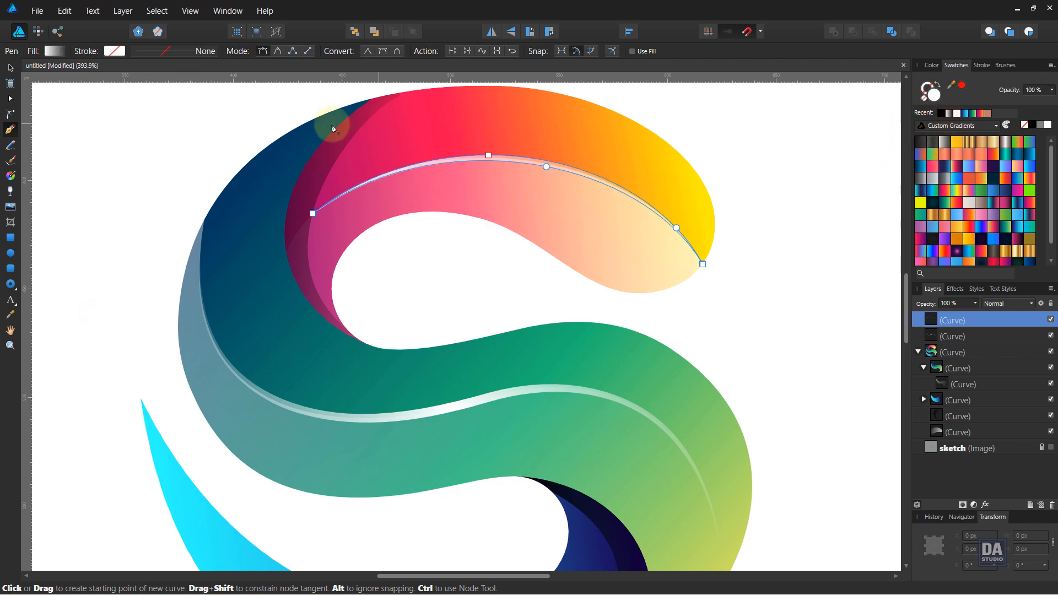
left_click(54, 51)
left_click(69, 99)
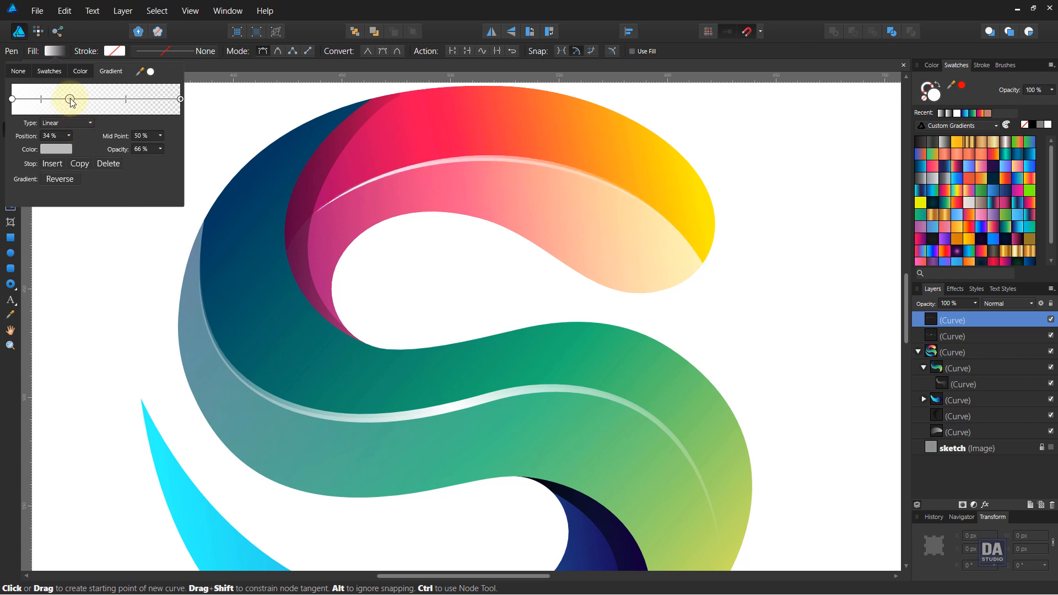
left_click(108, 163)
left_click(78, 124)
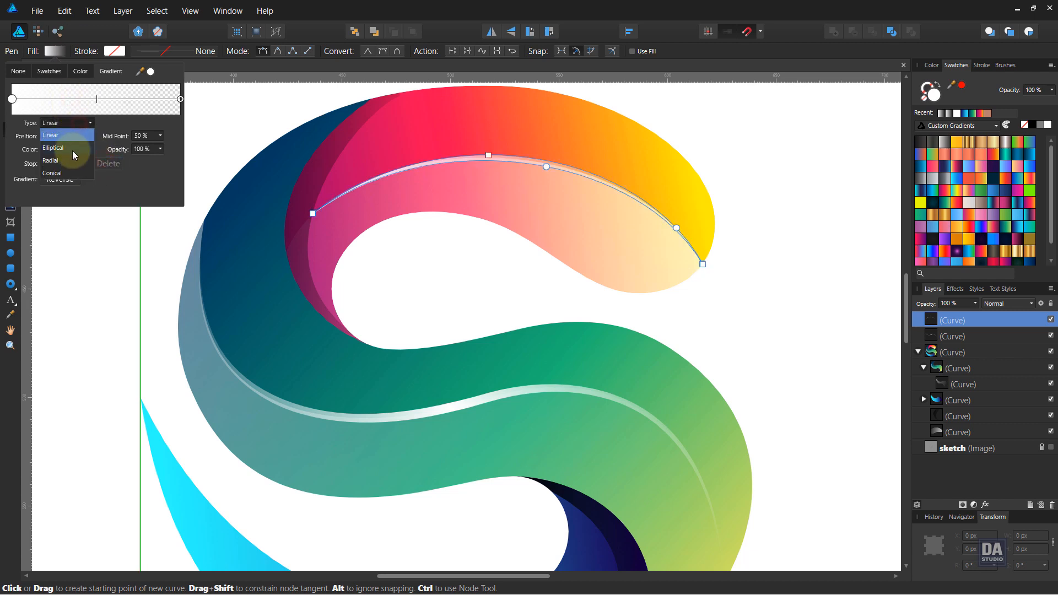
left_click(72, 150)
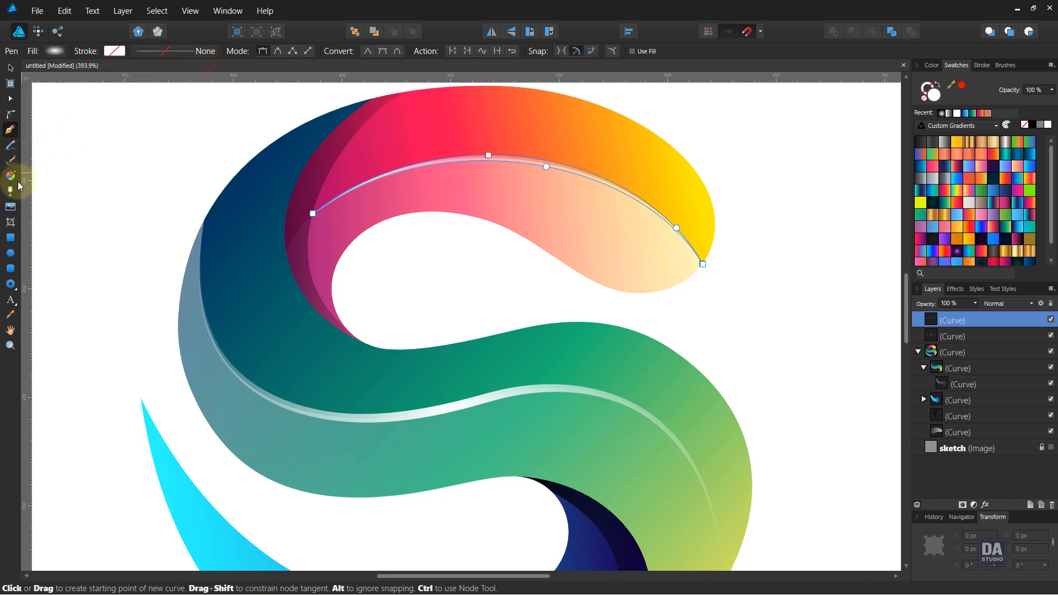
Center the elliptical gradient on the middle of the arched highlight, fading beyond the yellow tip, and deselect the highlight
left_click(10, 176)
left_click_drag(500, 158, 764, 234)
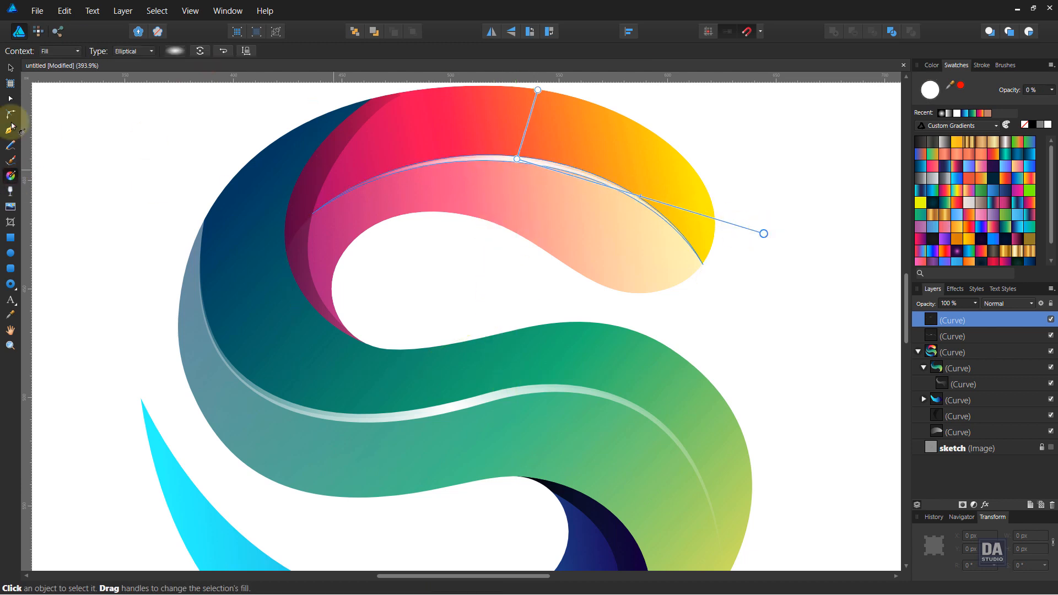
left_click(10, 69)
left_click(170, 168)
scroll(97, 215, "down", 6)
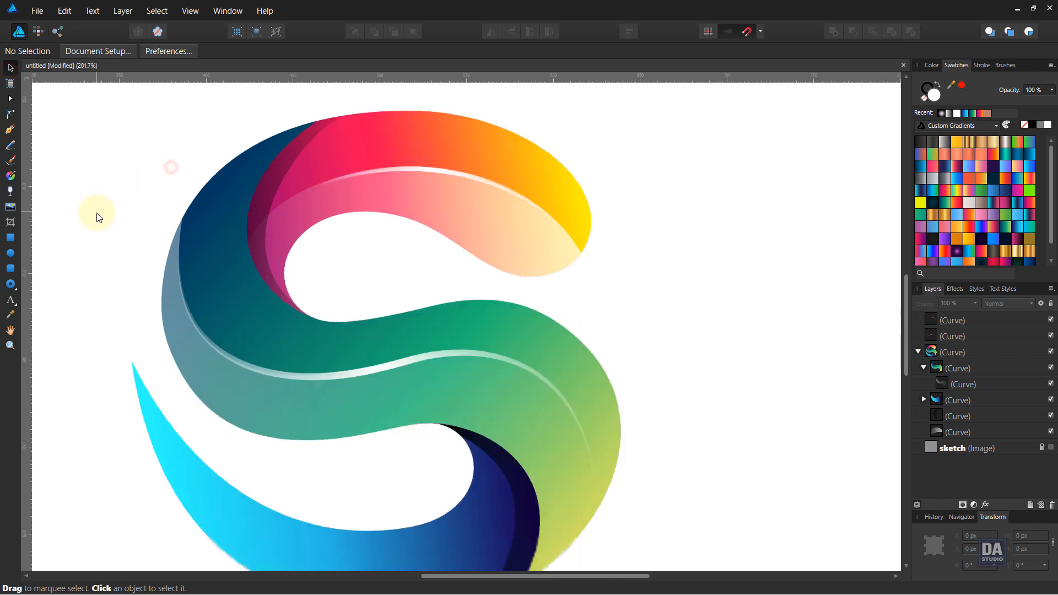
Draw a curved line along the middle of the lower blue band, from the cyan tip to the dark fold
left_click_drag(127, 319, 336, 328)
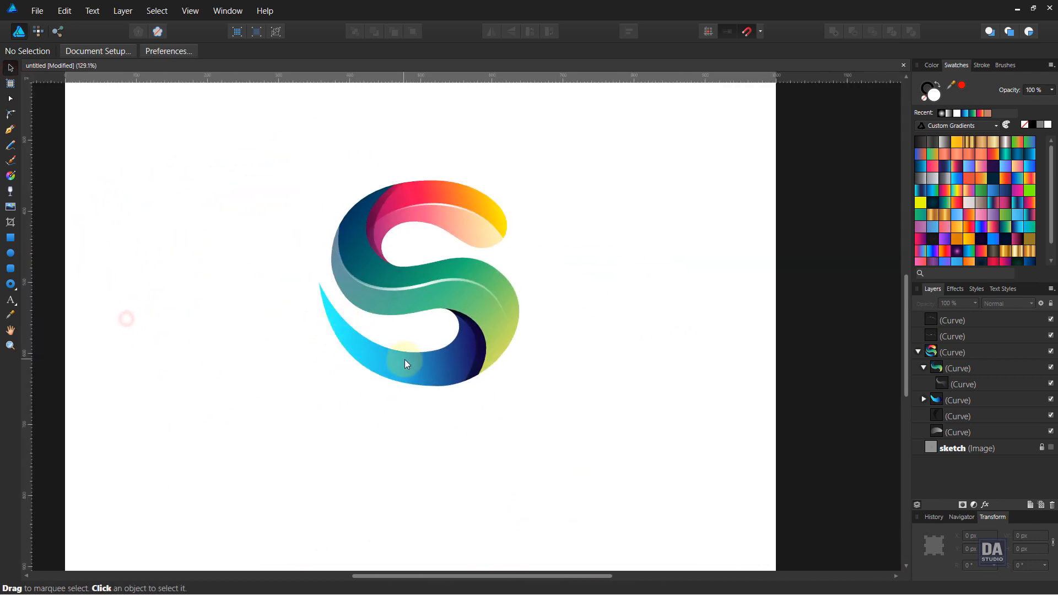
scroll(405, 358, "up", 3)
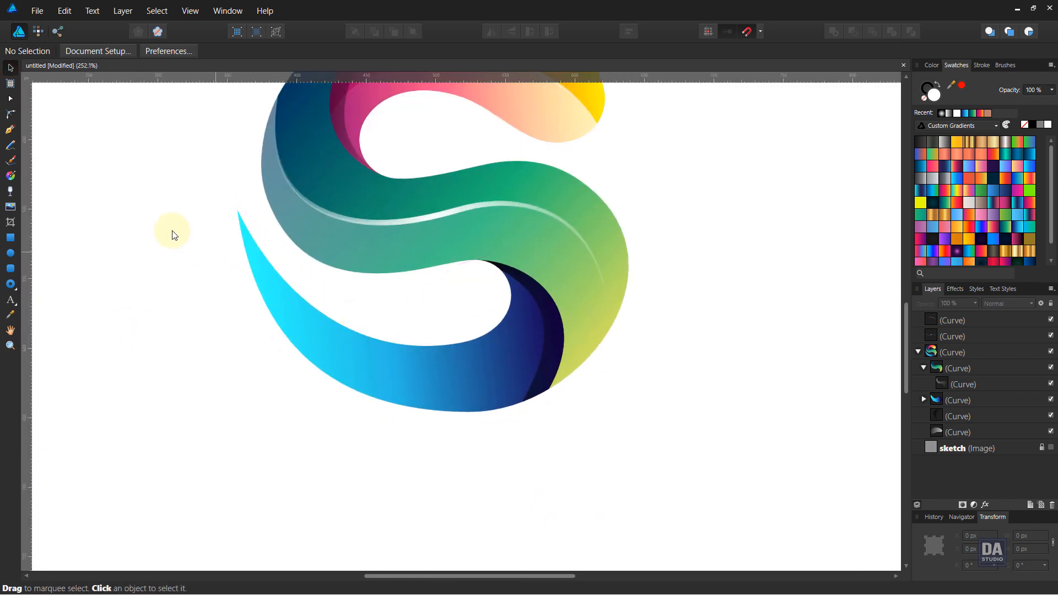
left_click(10, 130)
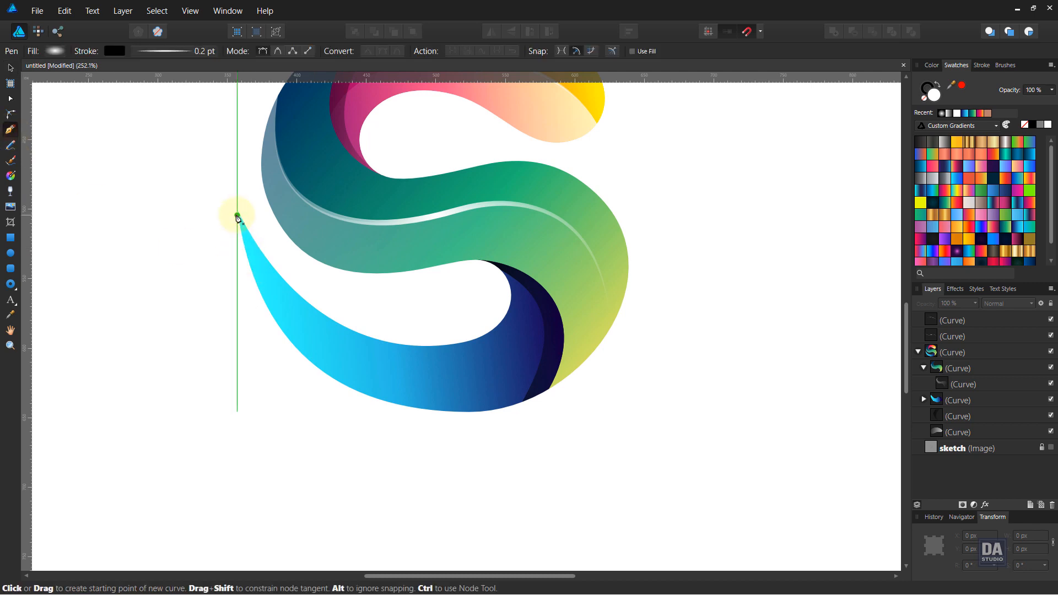
left_click(237, 212)
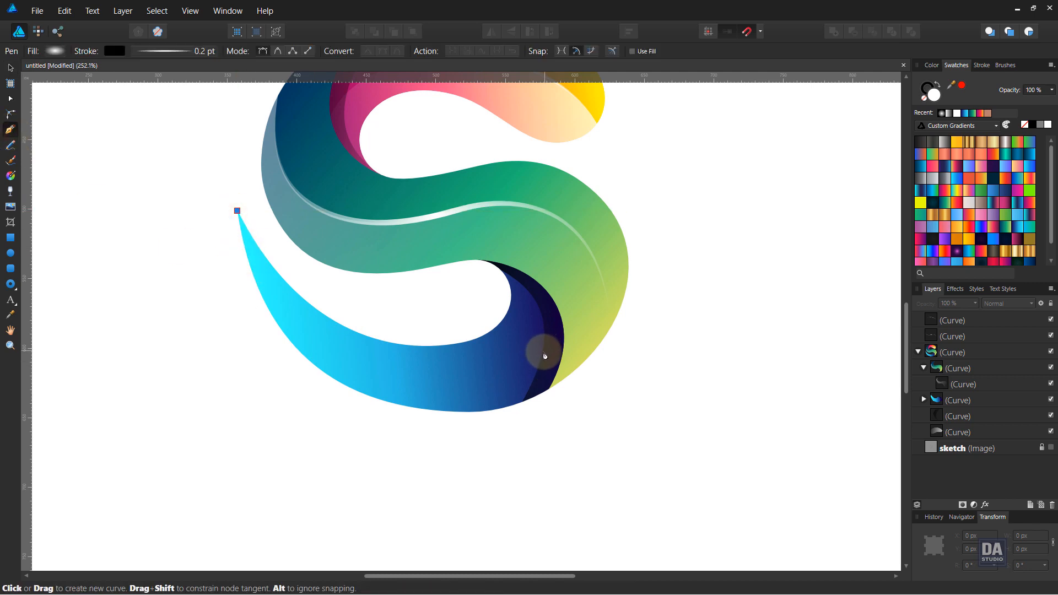
left_click_drag(544, 353, 307, 455)
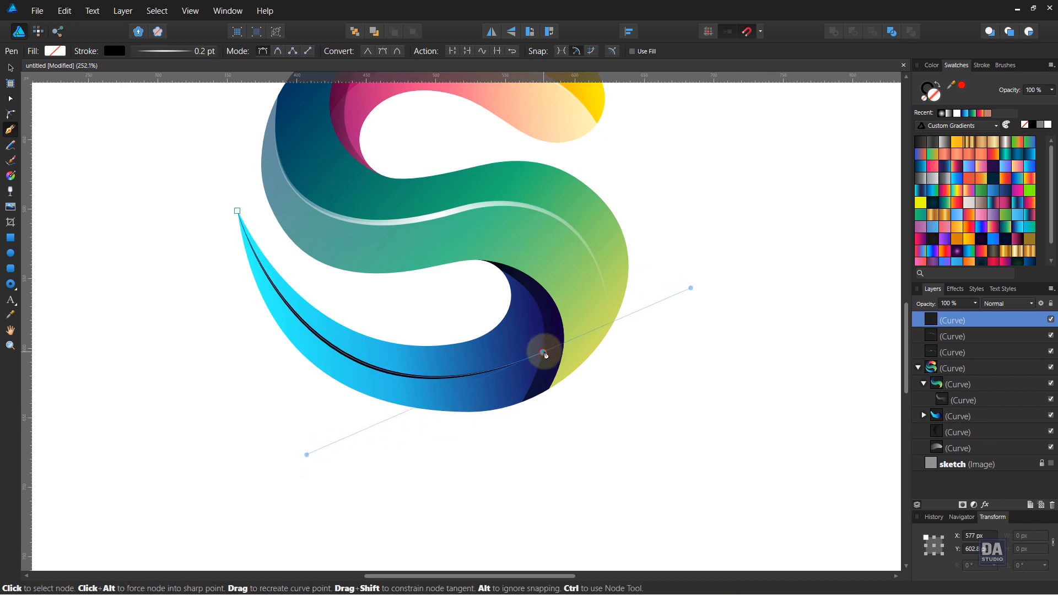
Duplicate the lower band's curved line and select the underlying copy
right_click(1017, 321)
left_click(946, 430)
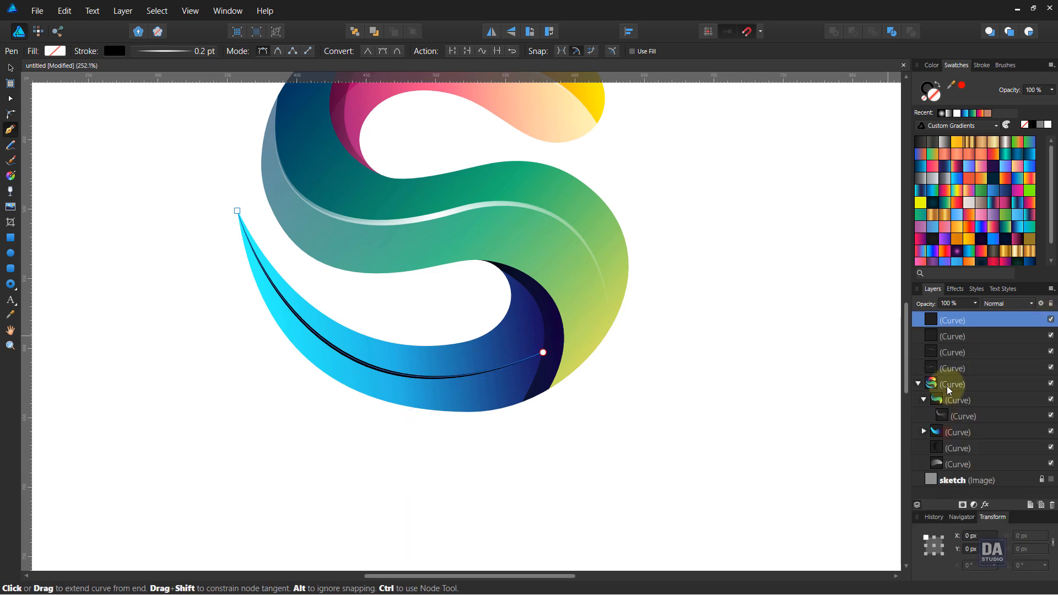
left_click(969, 335)
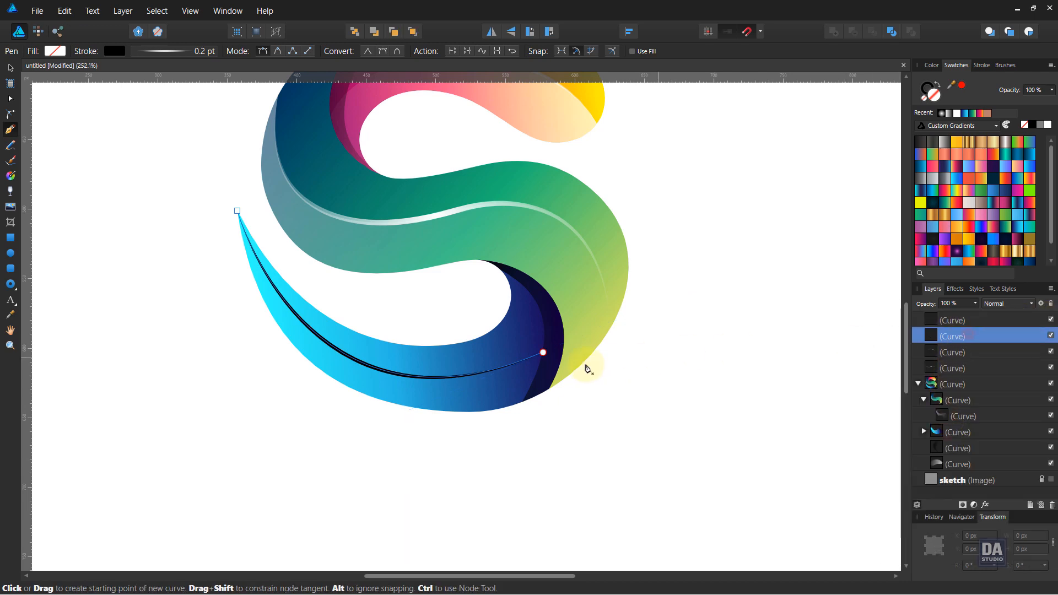
Extend the selected copy around the outside of the lower band and close it into a shape enclosing the band's outer half
left_click(543, 353)
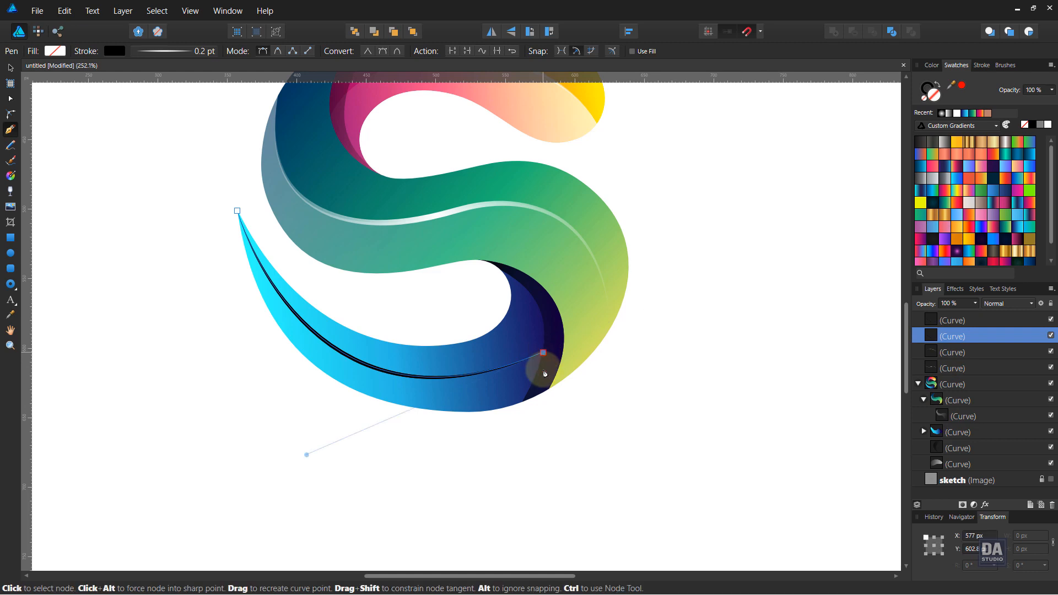
left_click(531, 424)
left_click(259, 412)
left_click(209, 300)
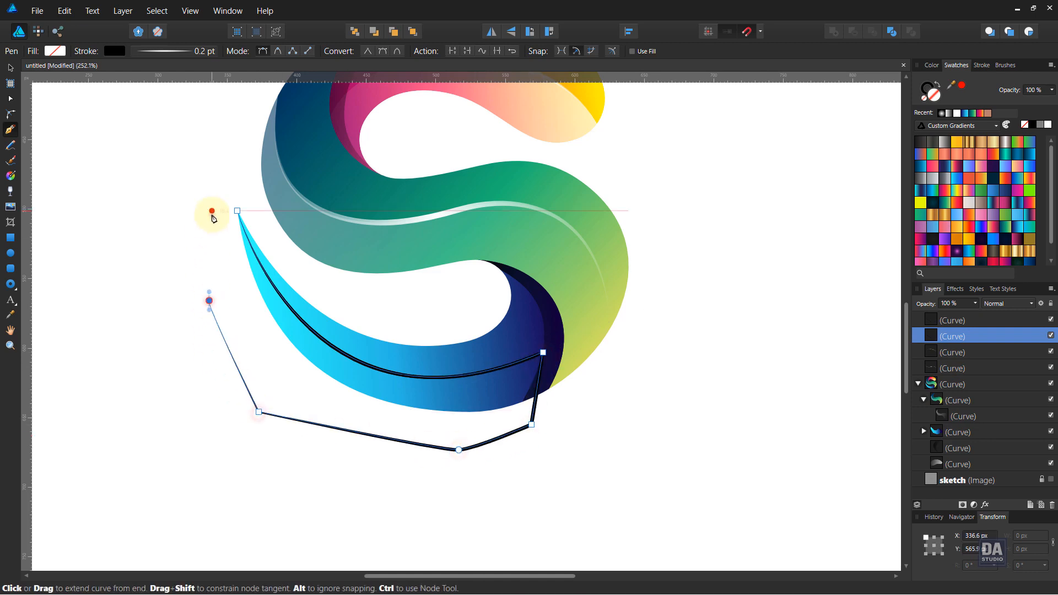
left_click(211, 210)
left_click(237, 211)
Fill the closed shape with the white to transparent gradient and remove its stroke
scroll(970, 242, "down", 1)
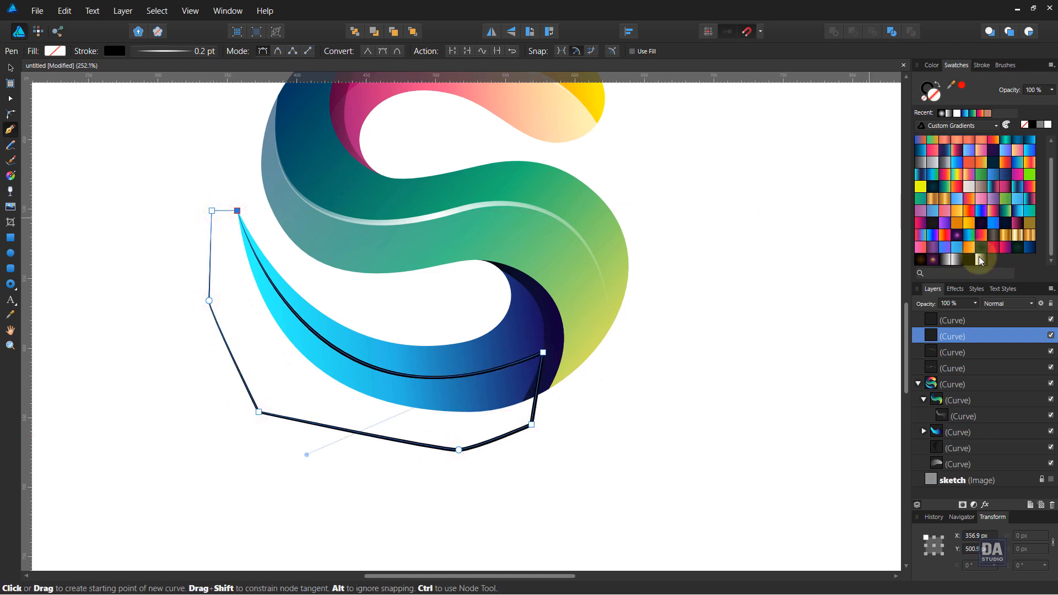
left_click(981, 258)
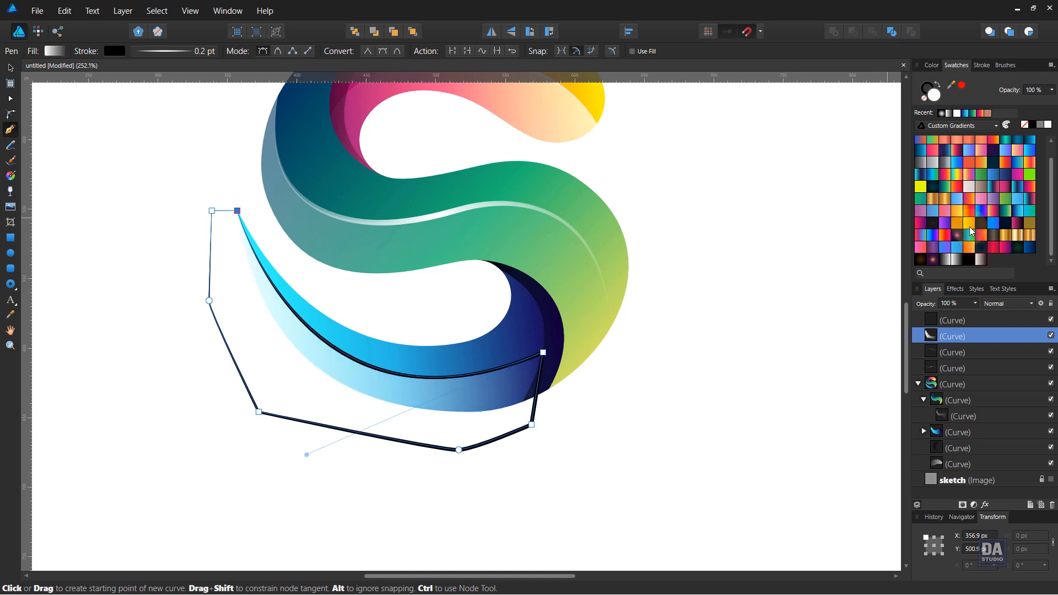
left_click(929, 102)
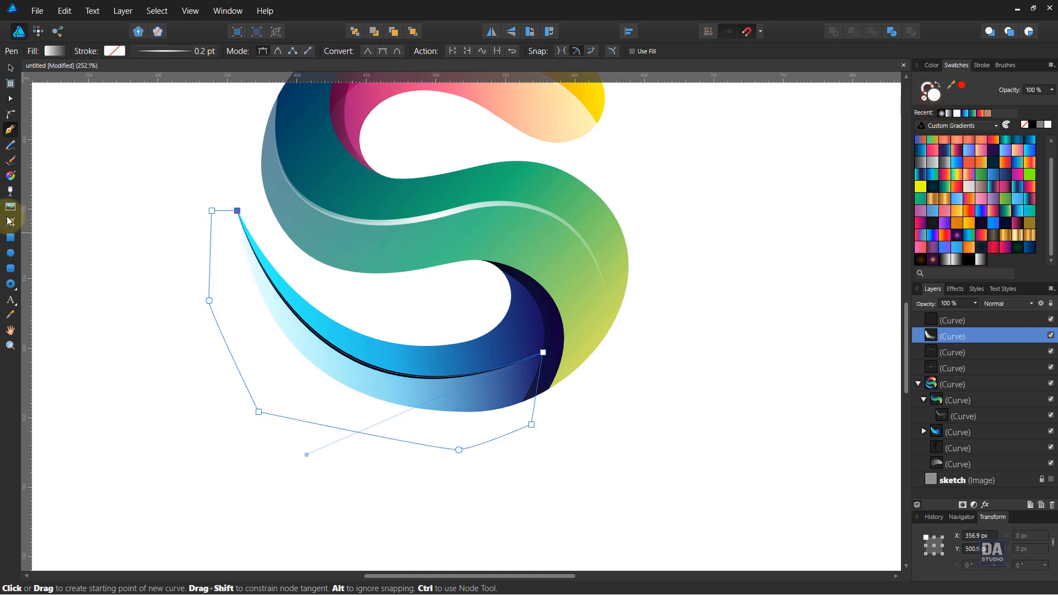
Run the shape's gradient from white outside the cyan tip to transparent at the band's lower edge, and clip it inside the blue band
left_click(11, 176)
left_click_drag(166, 229, 476, 418)
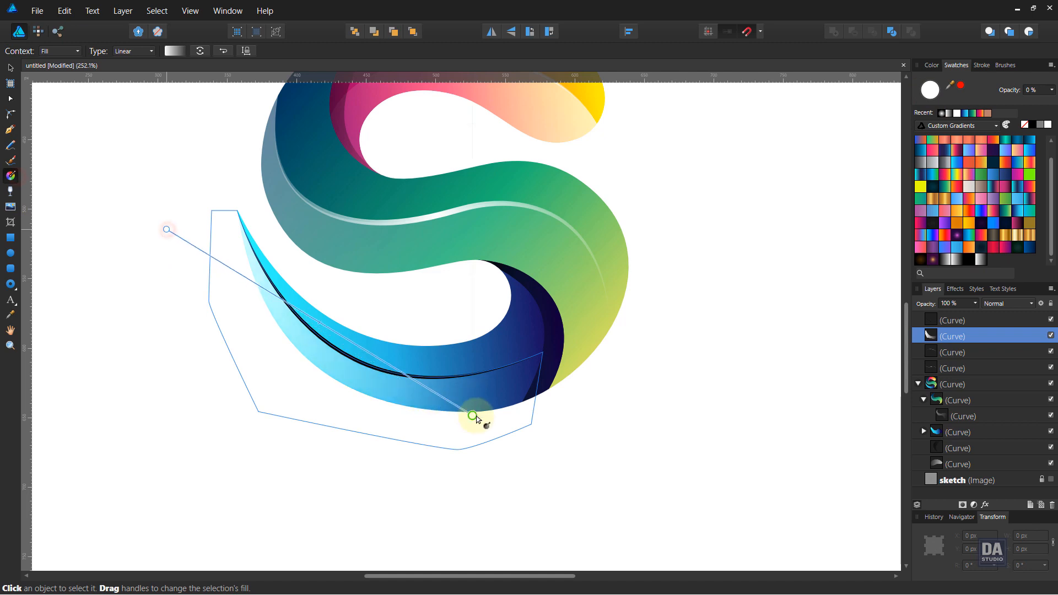
left_click_drag(975, 342, 994, 436)
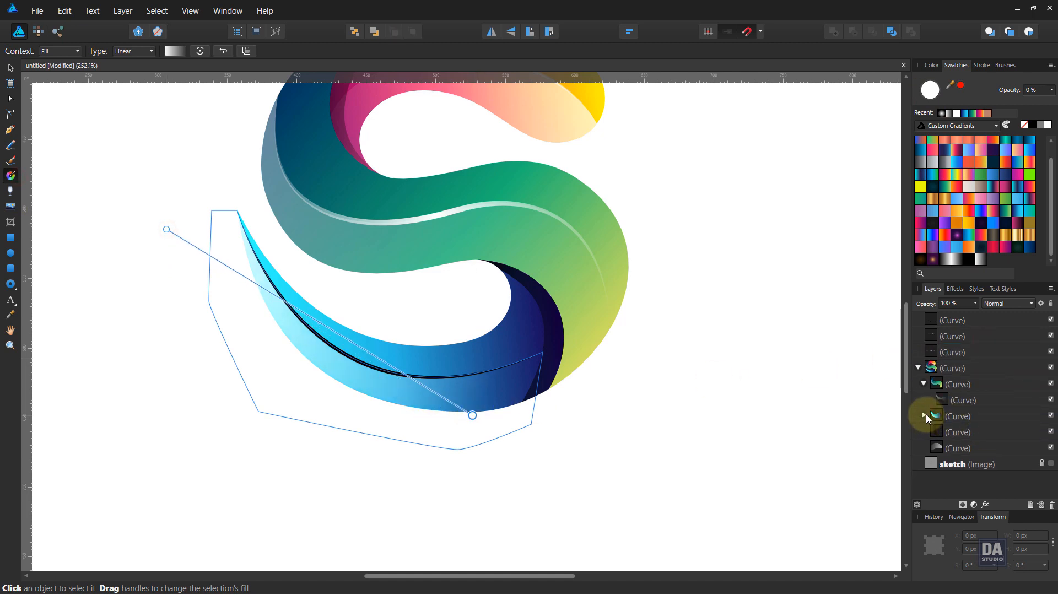
left_click(980, 322)
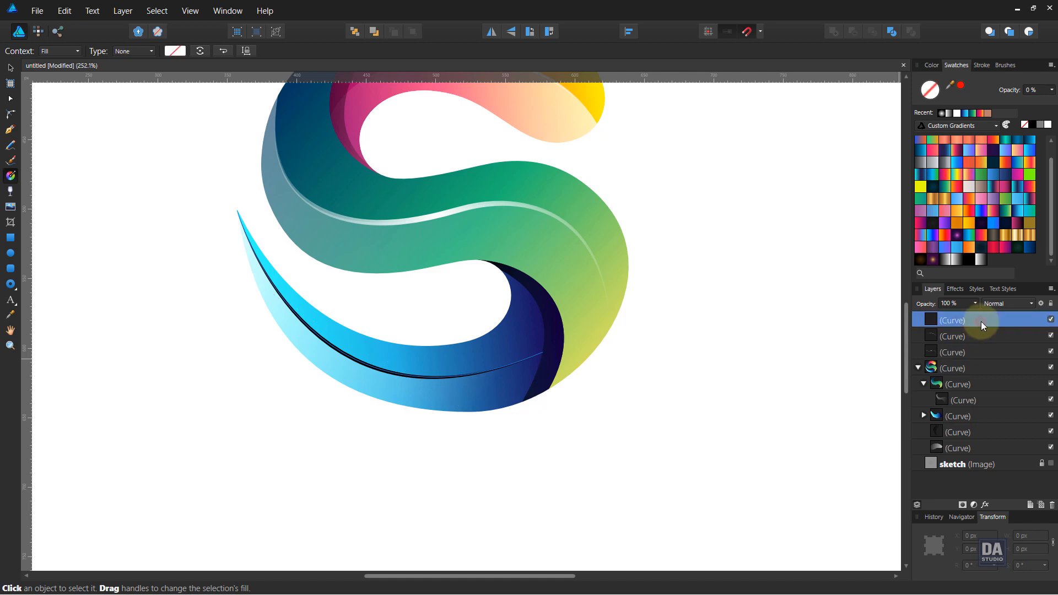
Expand the stroke of the lower band's tapered black curve into a filled shape
left_click(123, 10)
left_click(77, 314)
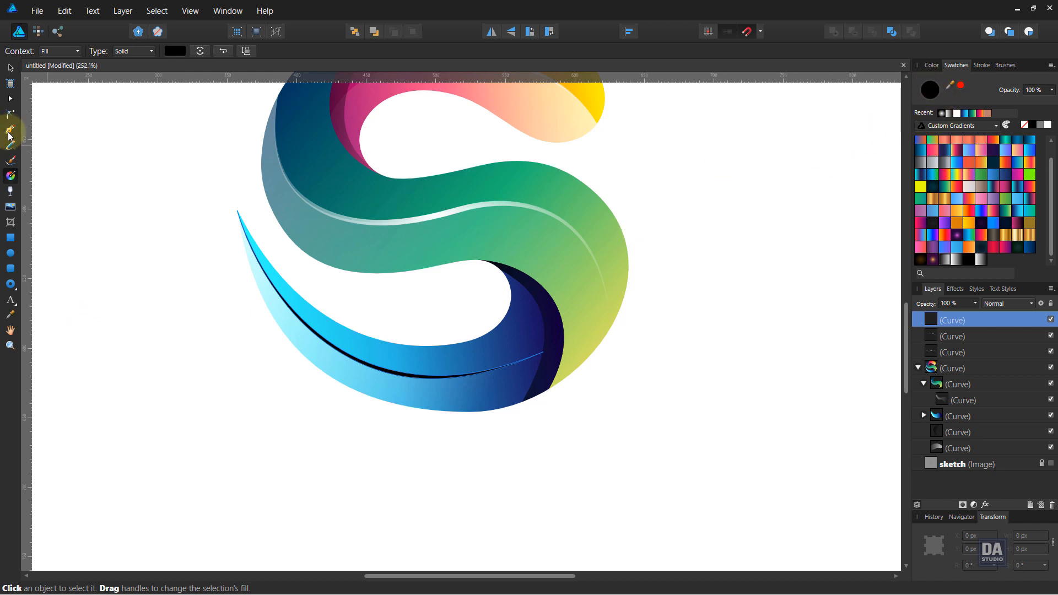
left_click(10, 67)
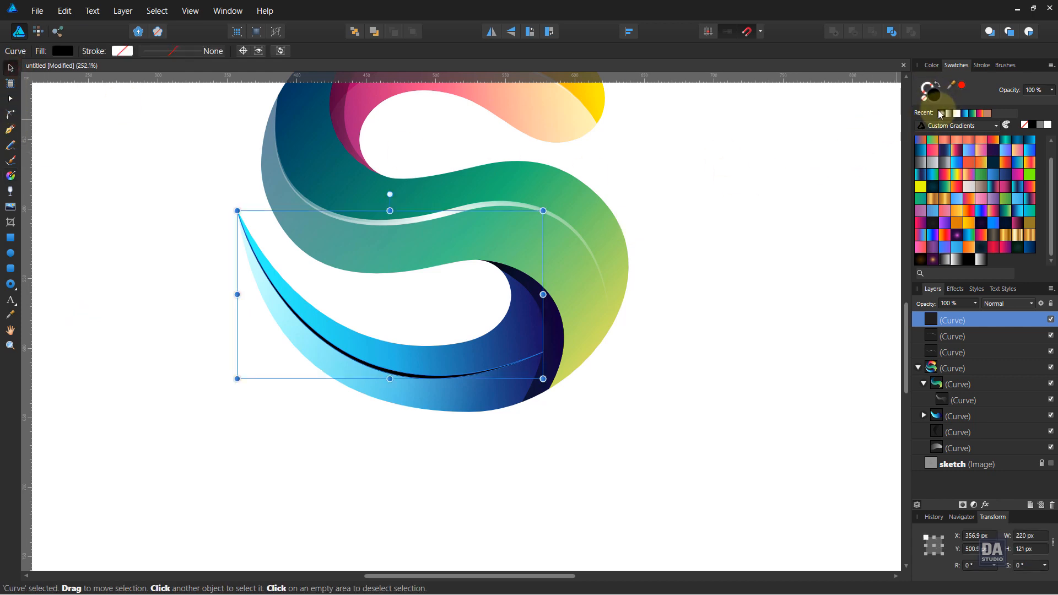
Fill the lower band's highlight with the white to transparent elliptical gradient, centred mid-curve and fading out past the band's dark blue end, and deselect it
left_click(942, 113)
left_click(10, 175)
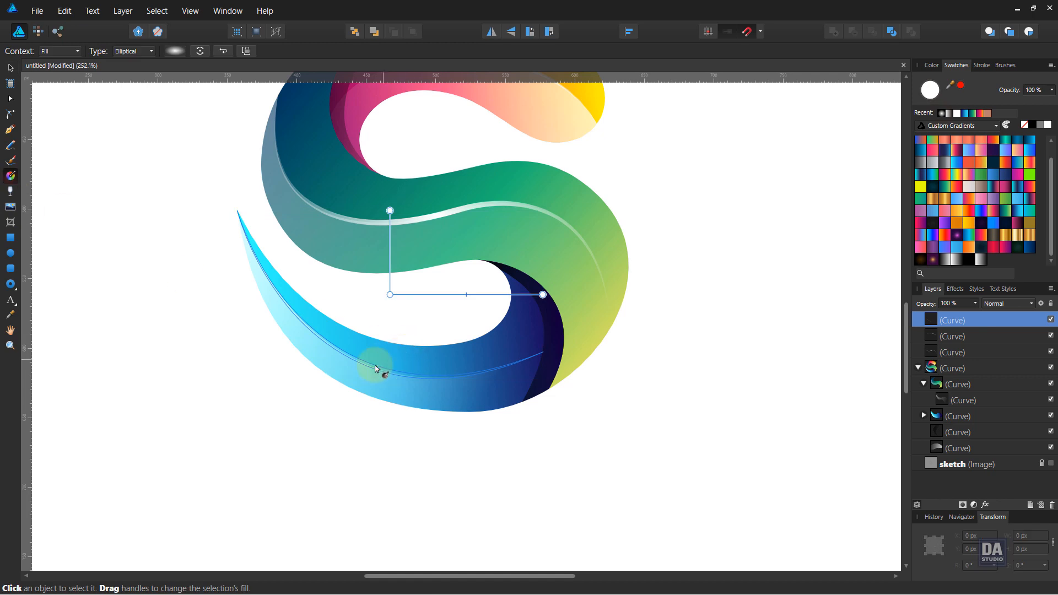
left_click_drag(374, 370, 552, 402)
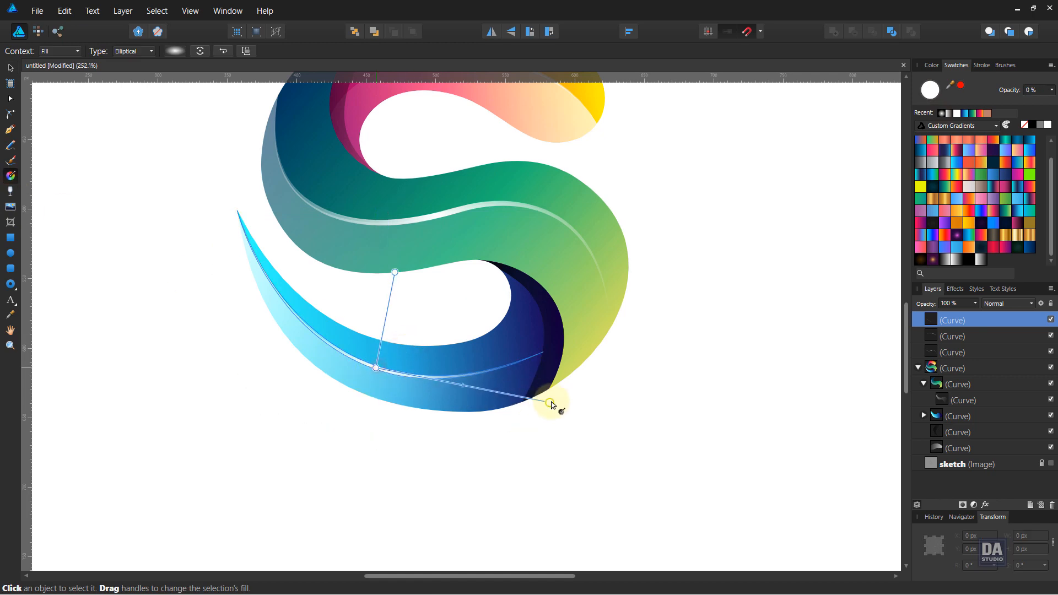
left_click(11, 67)
left_click(172, 293)
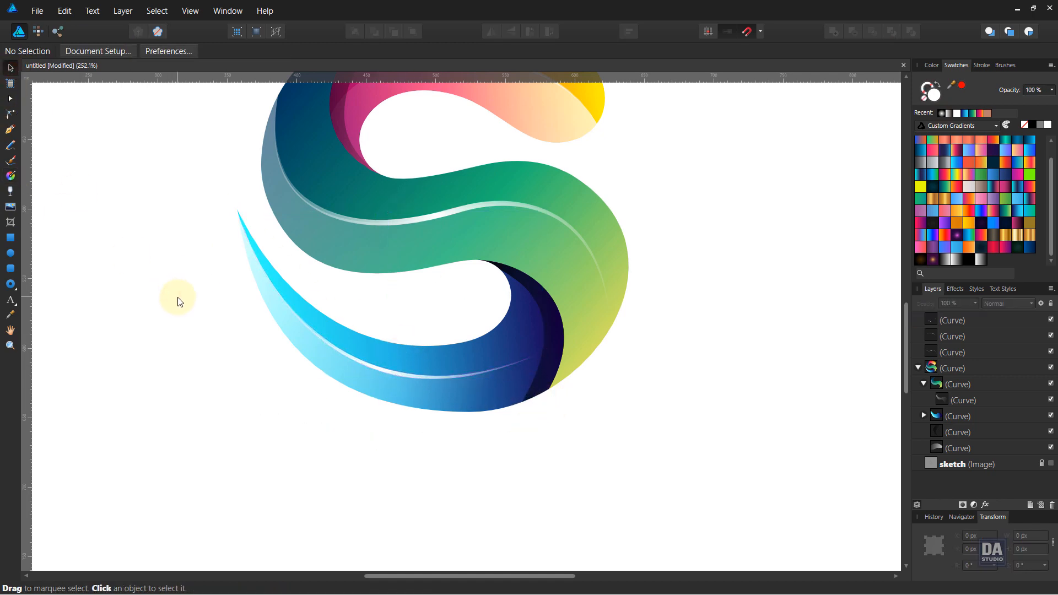
Draw a 1000 x 1000 px rectangle covering the whole page
scroll(178, 301, "down", 4)
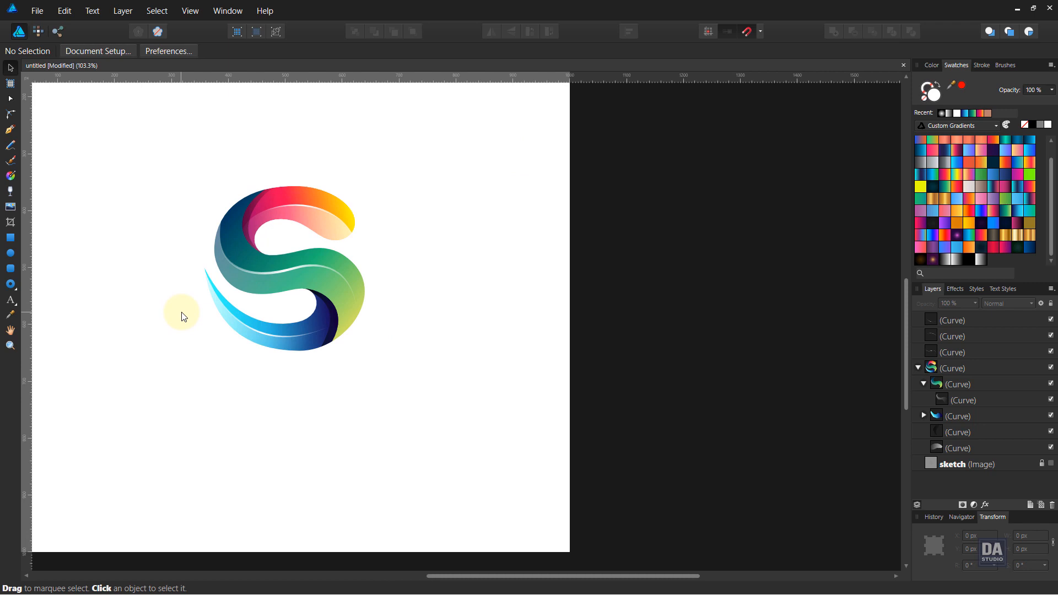
scroll(184, 317, "down", 1)
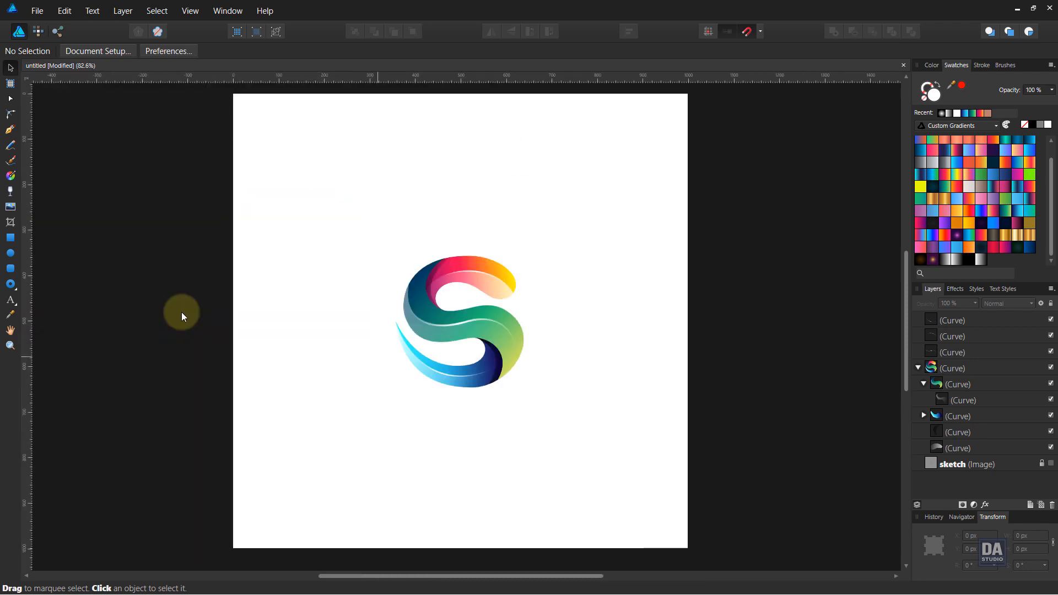
left_click(11, 238)
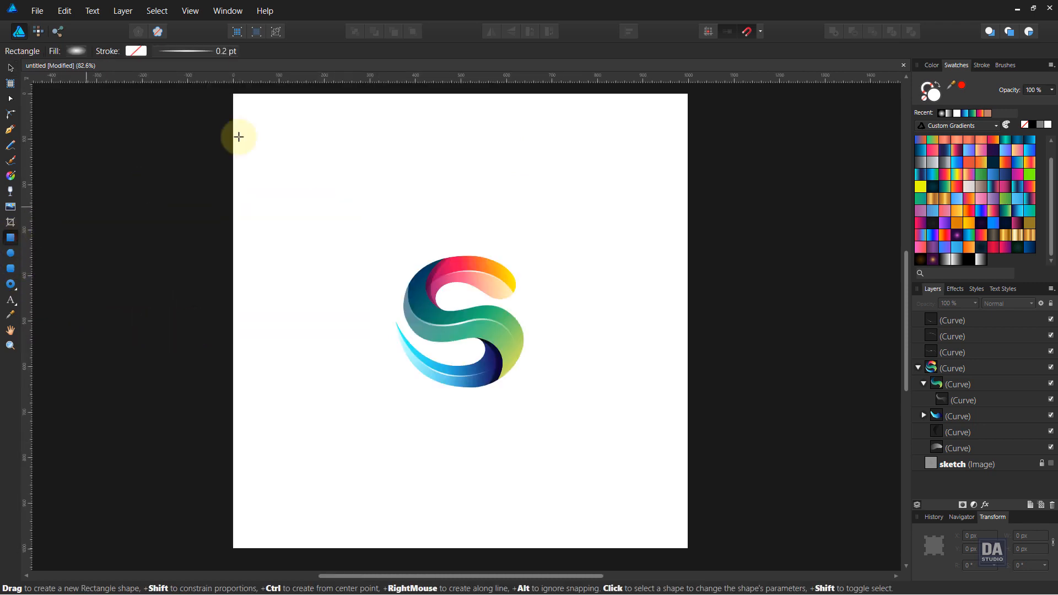
left_click_drag(234, 95, 689, 549)
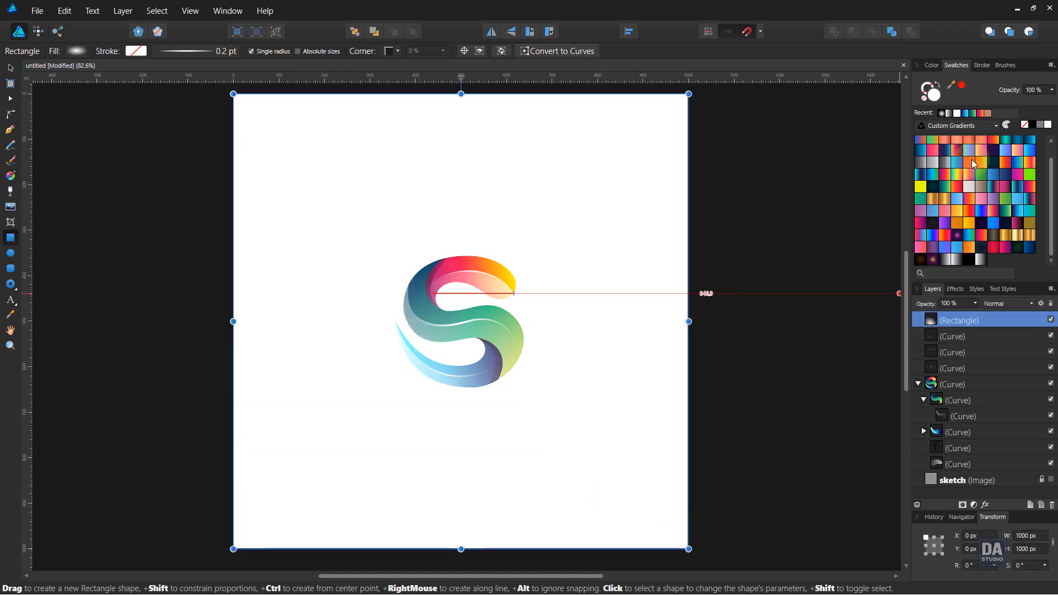
Fill the page-sized rectangle with the dark navy swatch from the Custom Palette
left_click(975, 126)
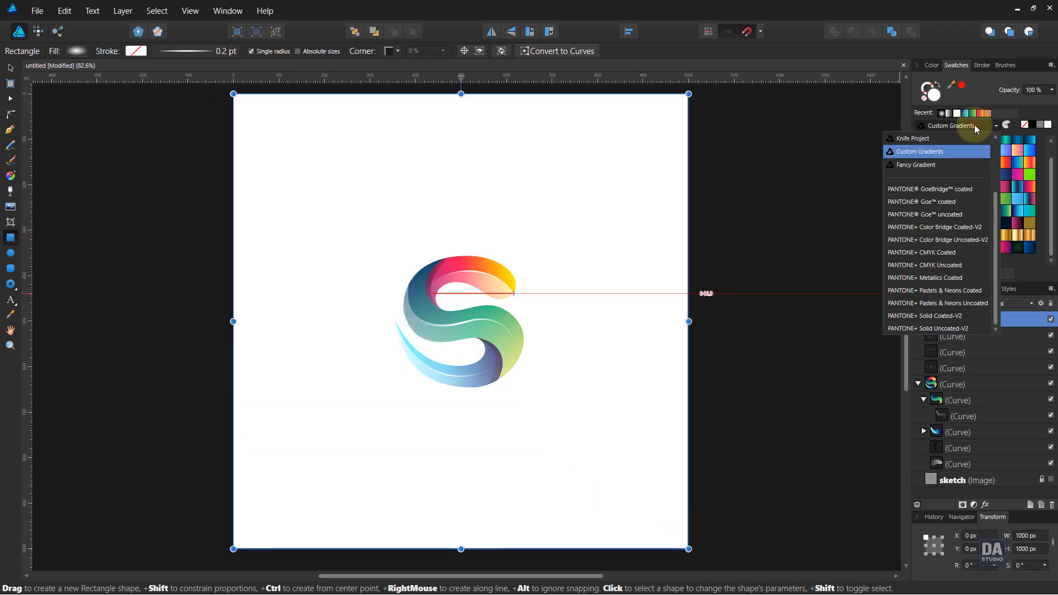
scroll(959, 160, "up", 2)
left_click(956, 161)
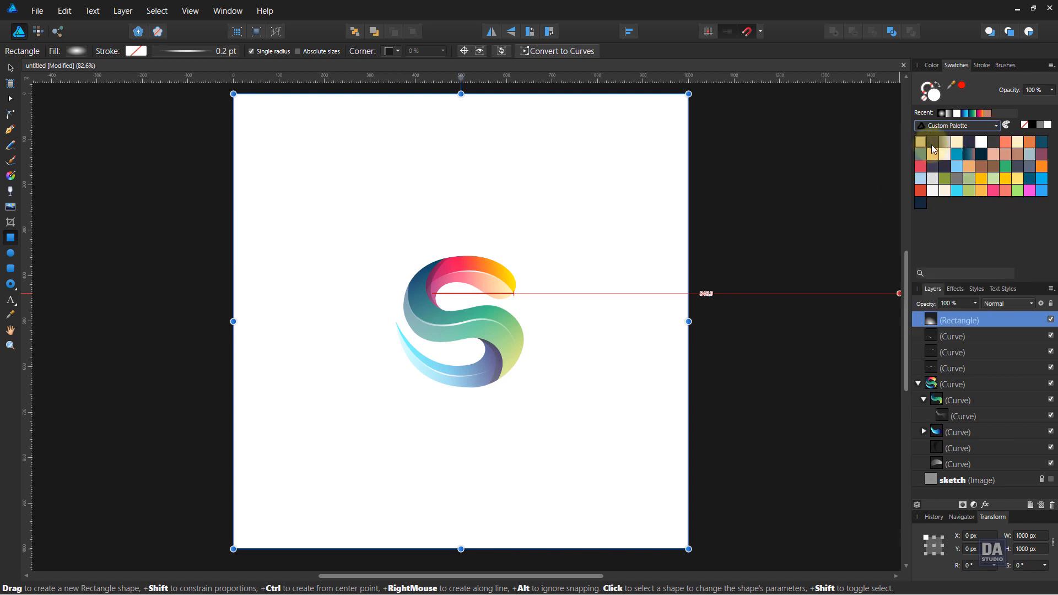
left_click(931, 144)
Move the navy rectangle beneath all other layers, below the sketch image, as the background and deselect it
left_click_drag(984, 322, 974, 481)
key("ctrl+z")
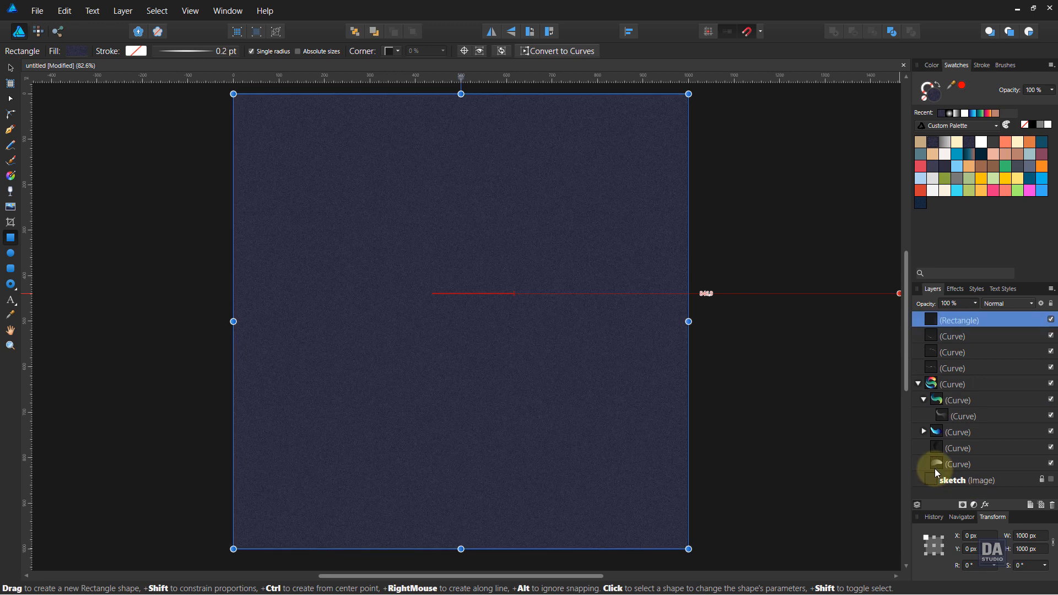
left_click_drag(988, 317, 987, 492)
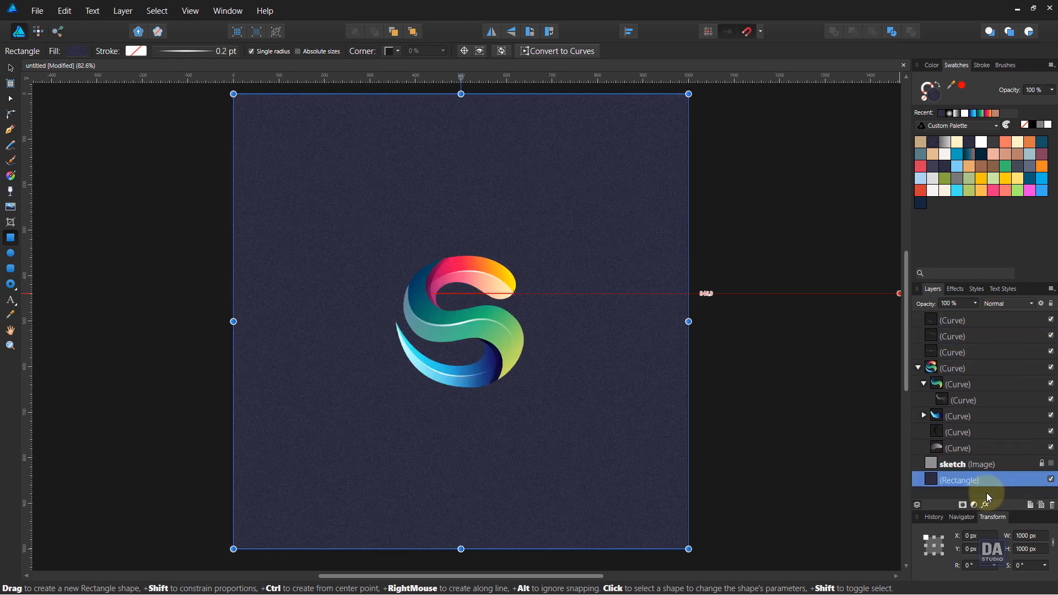
left_click(719, 394)
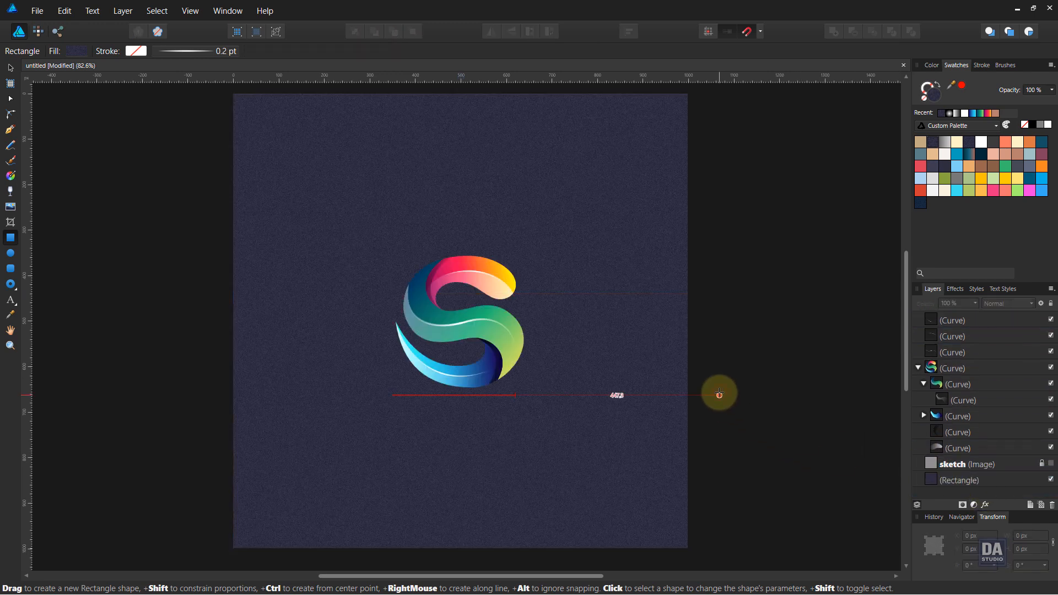
key("ctrl+d")
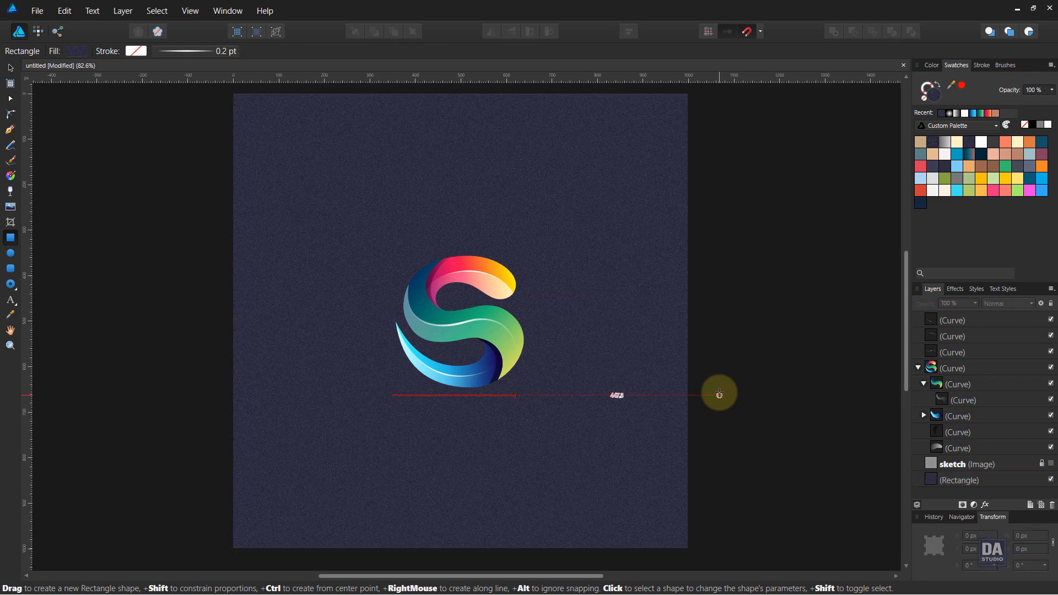